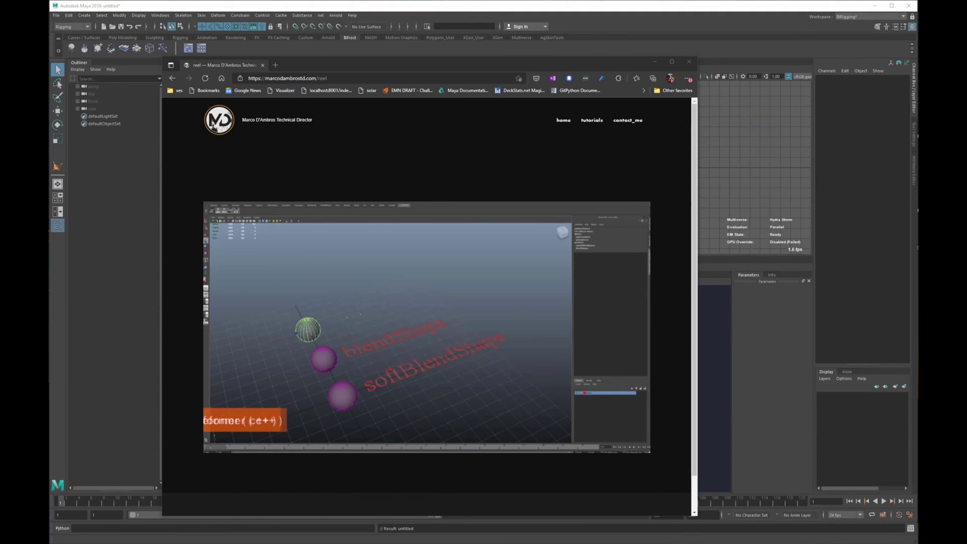
- Play the MD_SoftBlendshape deformer clip on the reel page, pause it, and switch to Maya
mouse_move(336, 244)
left_click(219, 444)
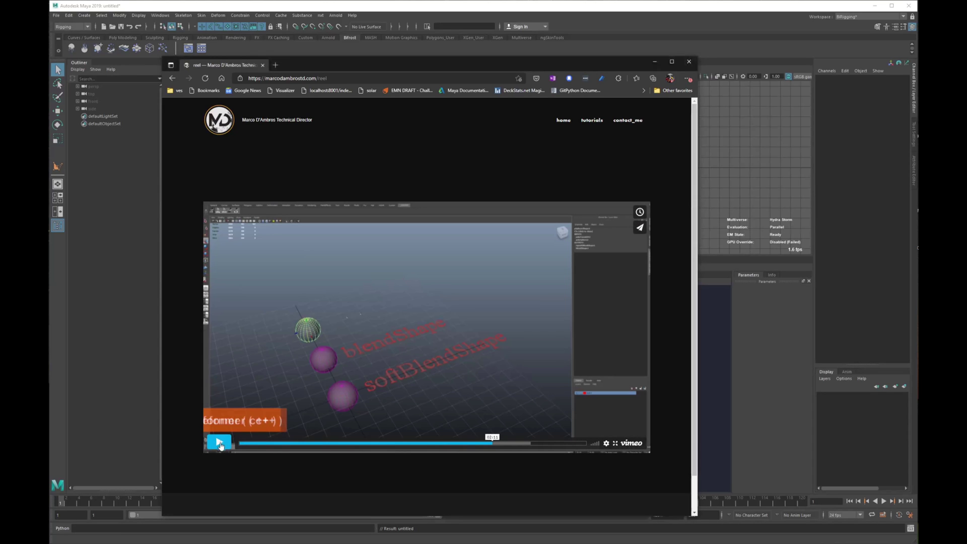
left_click(220, 445)
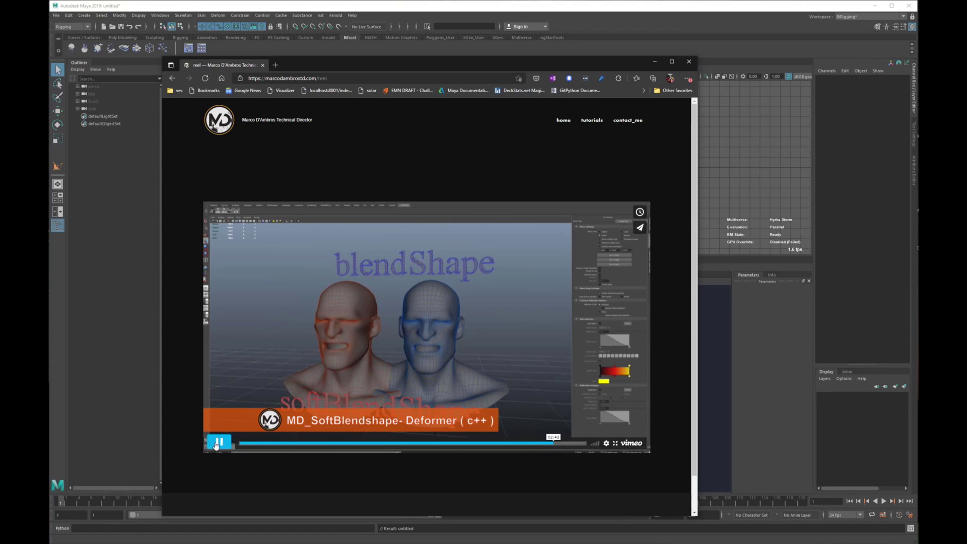
left_click(654, 62)
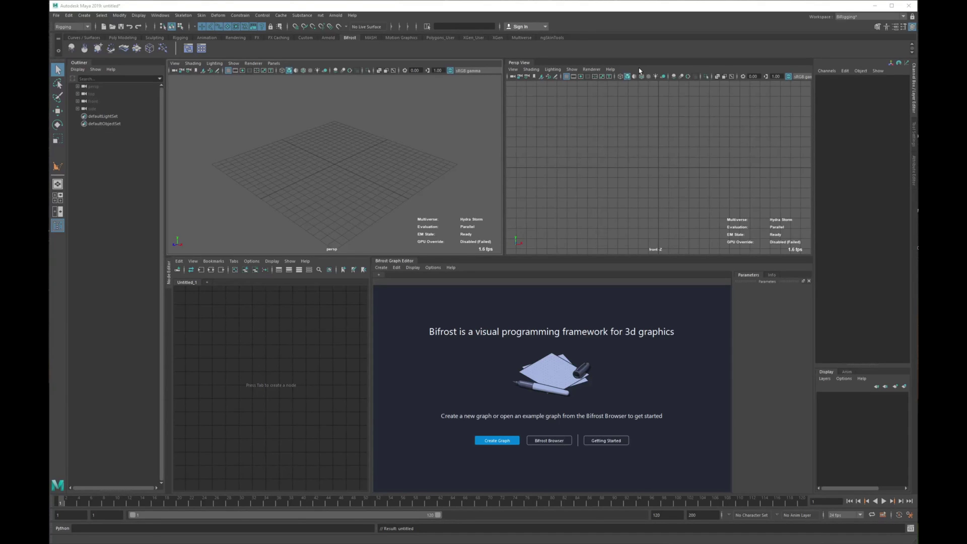
- Review the Bifrost plug-ins and the information of the first listed .mll plug-in in the Plug-in Manager, and close it
left_click_drag(346, 162, 363, 181, "alt")
left_click(161, 15)
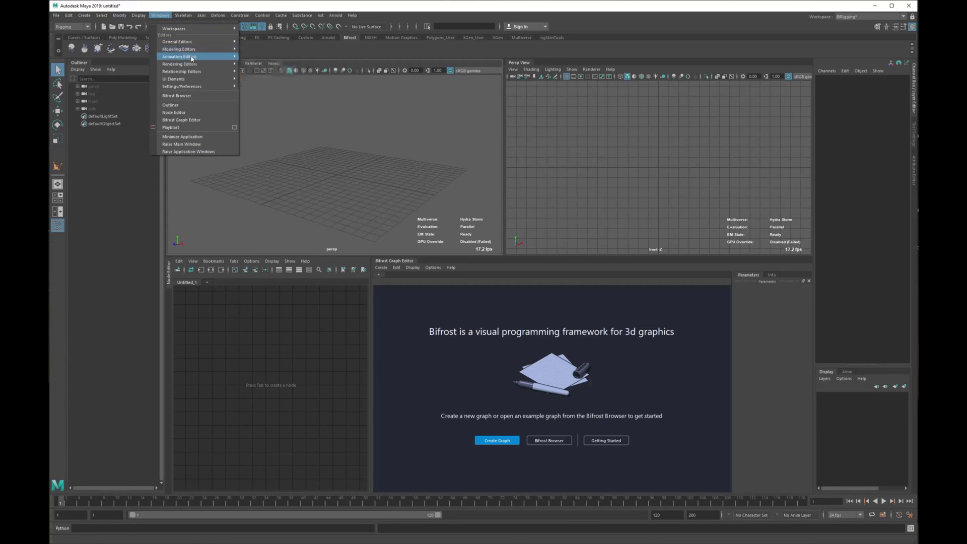
mouse_move(197, 86)
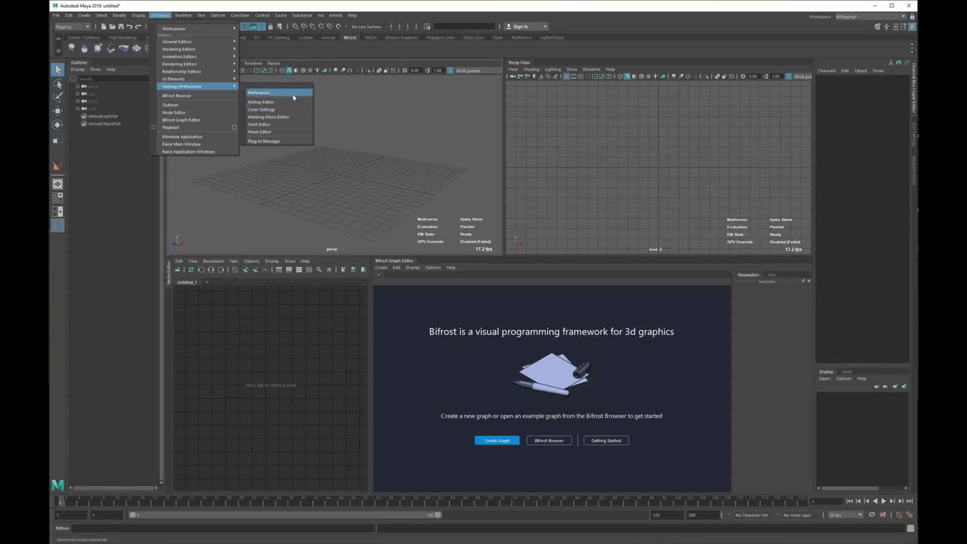
left_click(282, 141)
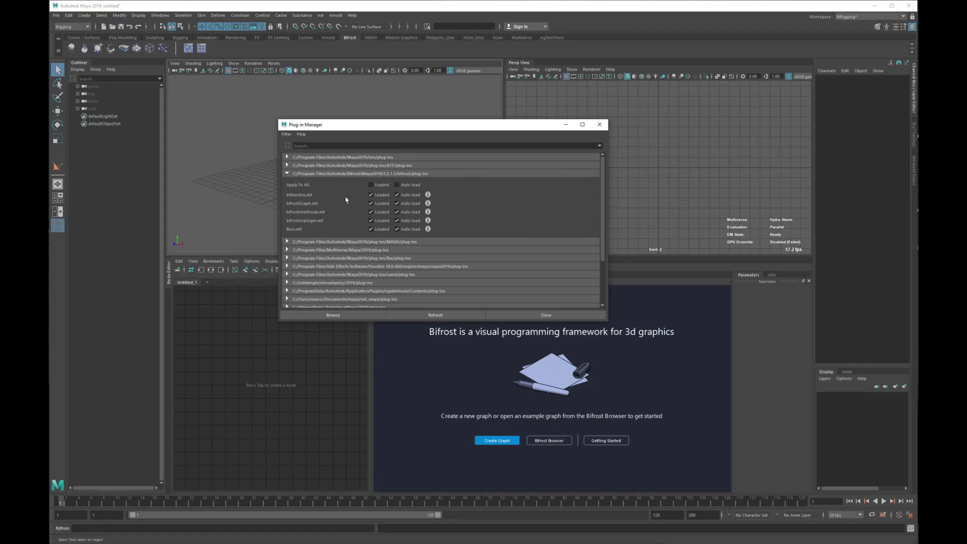
left_click(428, 195)
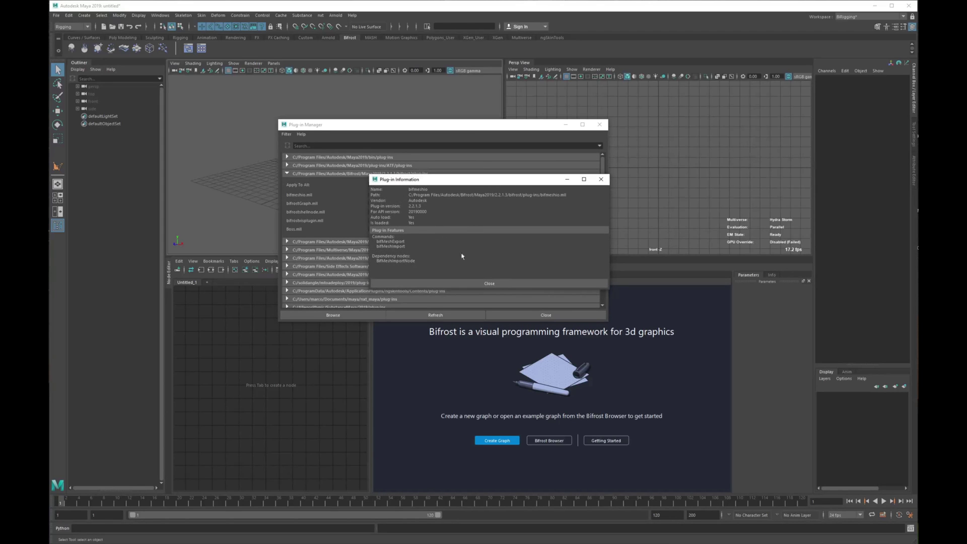
left_click(487, 285)
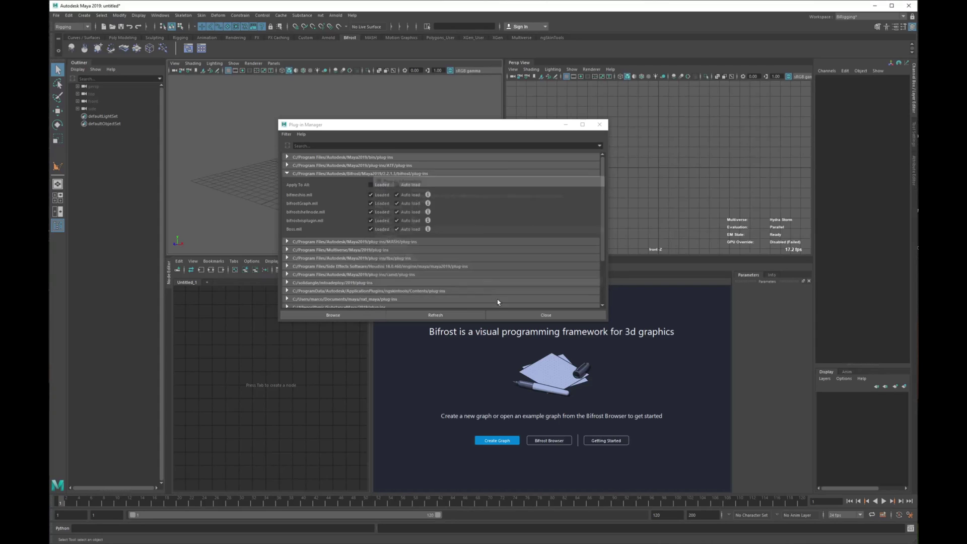
left_click(535, 316)
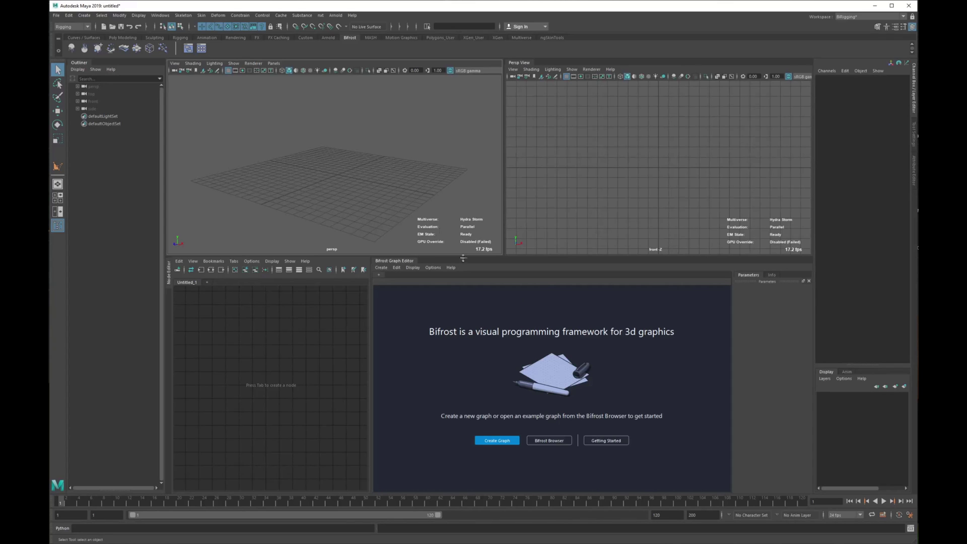
- Create a polygon cube at the origin and leave it selected in the perspective view
left_click_drag(359, 182, 358, 181, "alt")
right_click_drag(332, 115, 325, 214, "shift")
left_click_drag(358, 207, 360, 184, "alt")
right_click_drag(360, 184, 379, 187, "alt")
left_click_drag(379, 186, 380, 216, "alt")
left_click(295, 142)
left_click(340, 180)
left_click_drag(383, 174, 408, 177, "alt")
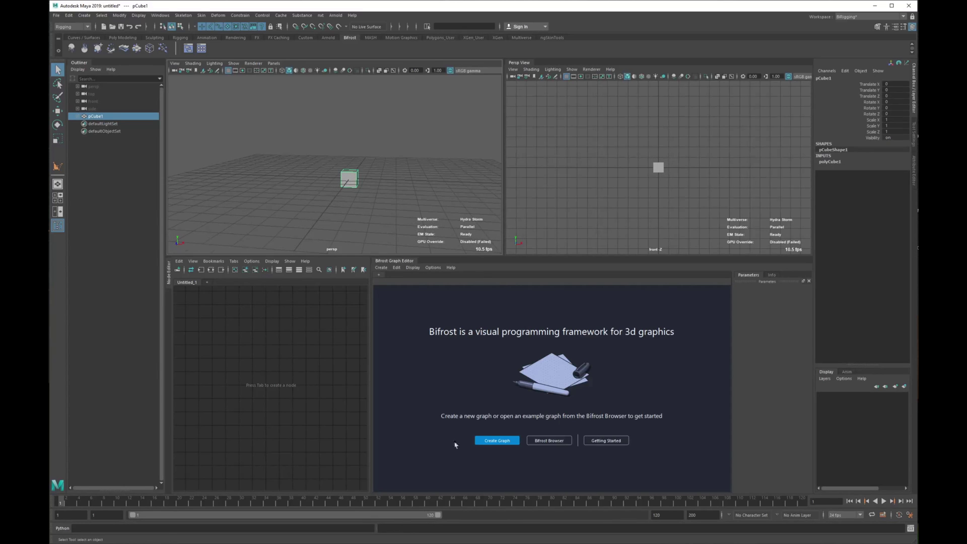
- Create a Bifrost graph from the selected cube and show both objects with their connections in a widened Node Editor
left_click(497, 441)
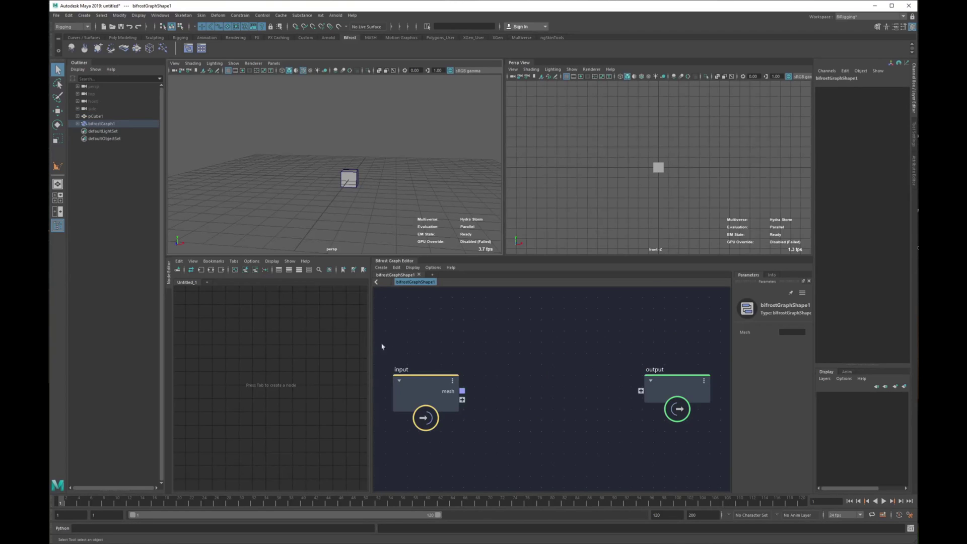
scroll(382, 346, "up", 3)
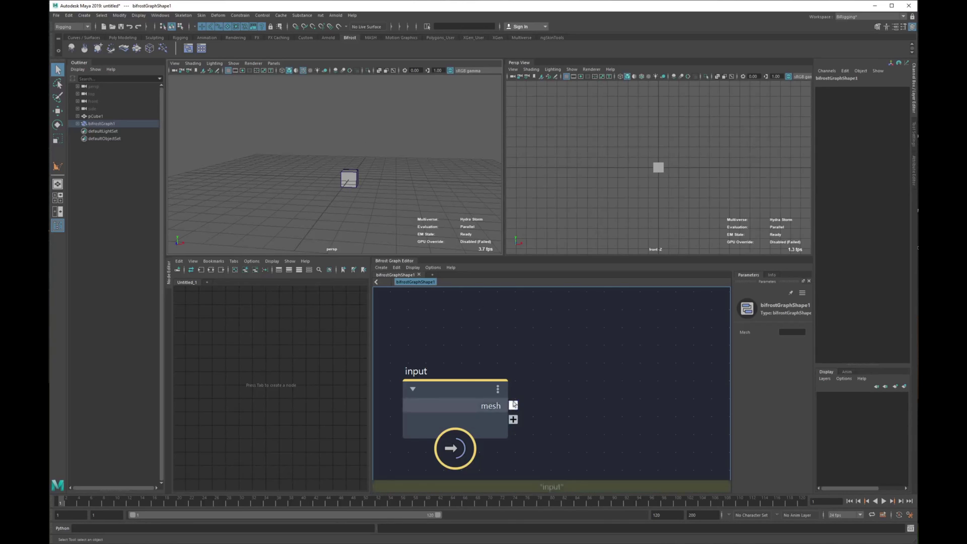
left_click_drag(97, 117, 97, 124)
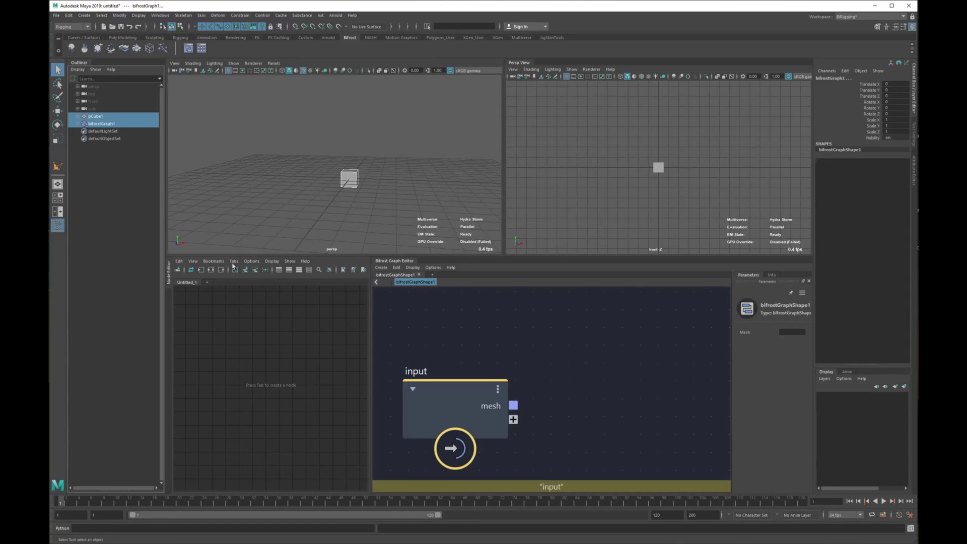
left_click(211, 270)
left_click_drag(370, 303, 441, 315)
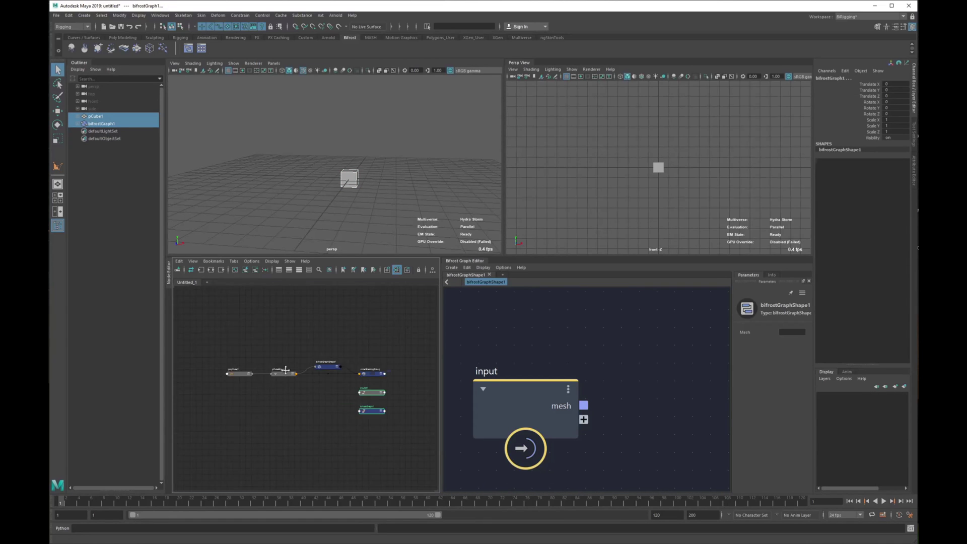
- Delete the cube's polyCube1 history node and show the connected attributes of pCubeShape1 in the Node Editor
scroll(281, 373, "up", 5)
left_click_drag(220, 319, 211, 393)
key("Delete")
left_click(316, 367)
key("2")
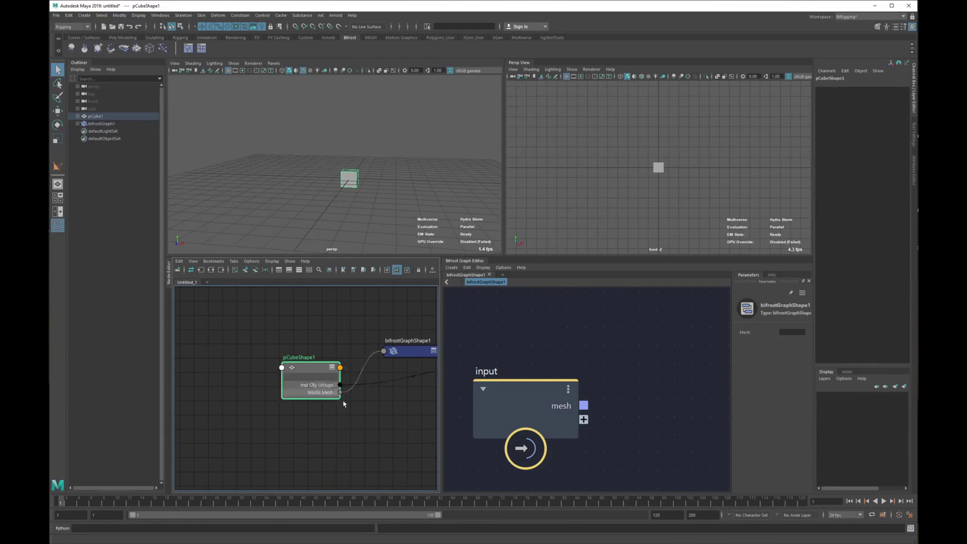
- Show the connected attributes of bifrostGraphShape1 and align the node beside pCubeShape1 to examine the World Mesh connection
middle_click_drag(343, 403, 289, 400, "alt")
left_click(356, 350)
key("2")
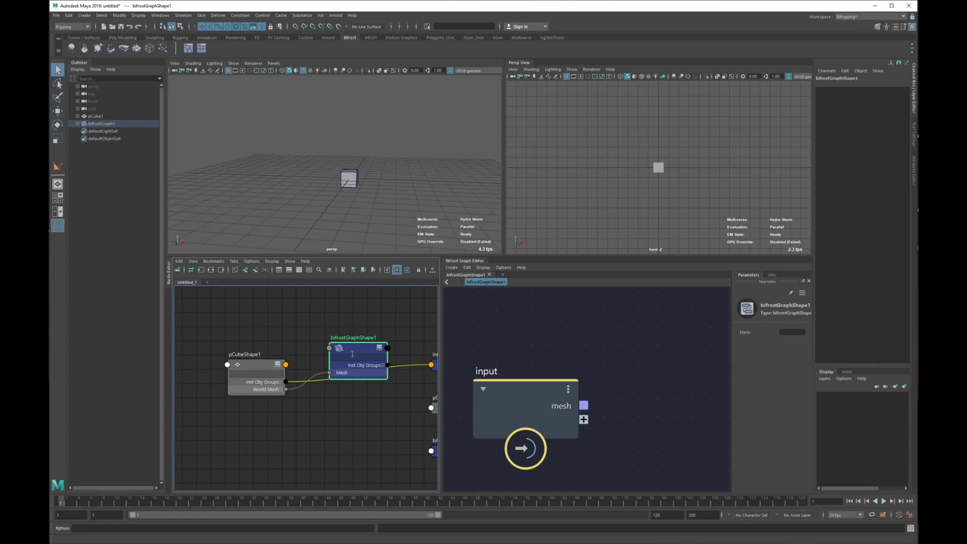
middle_click_drag(314, 367, 319, 356, "alt")
scroll(317, 356, "up", 2)
left_click_drag(379, 327, 378, 348)
middle_click_drag(326, 386, 320, 362, "alt")
scroll(320, 362, "up", 2)
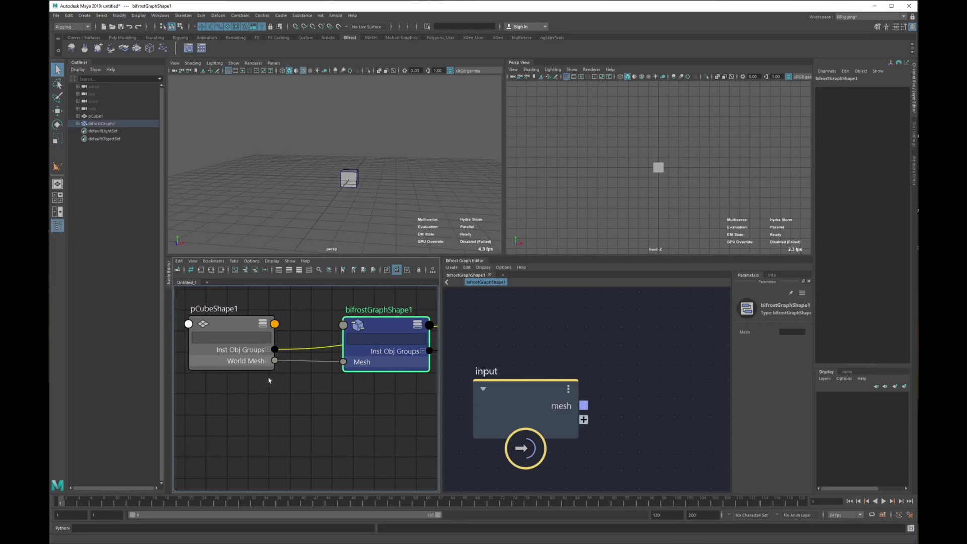
scroll(310, 388, "down", 1)
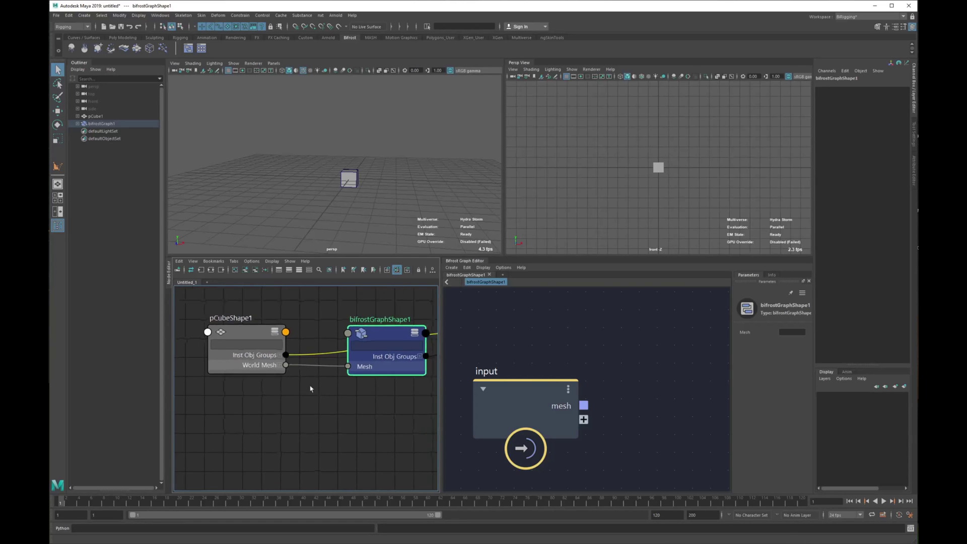
middle_click_drag(342, 406, 324, 402, "alt")
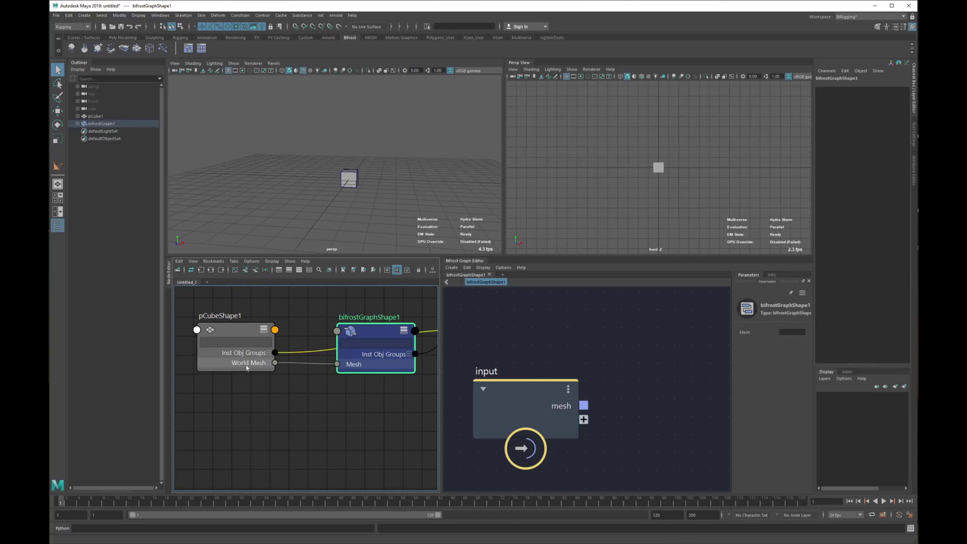
- Connect the Out Mesh of pCubeShape1 to the Mesh input of bifrostGraphShape1 instead of World Mesh
left_click(276, 331)
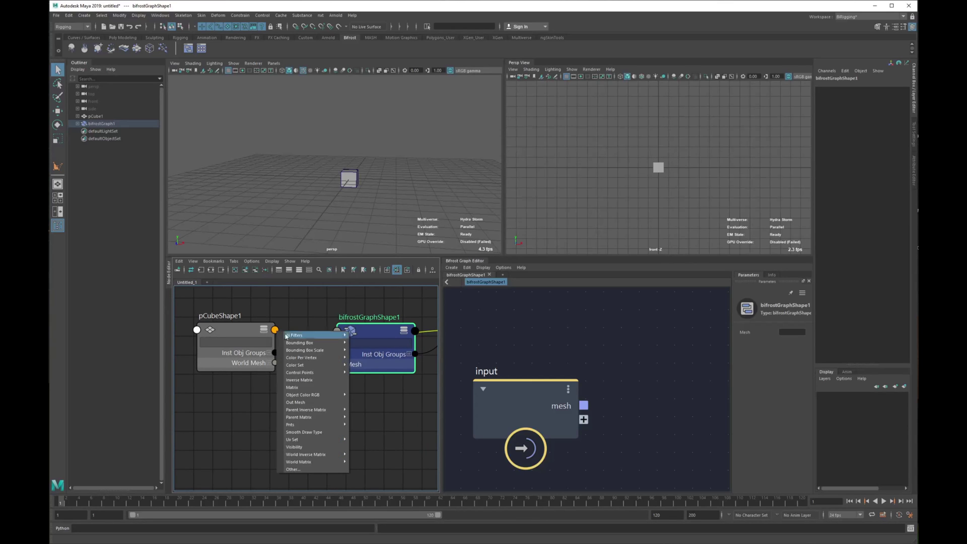
left_click(313, 403)
left_click(337, 363)
scroll(308, 445, "down", 1)
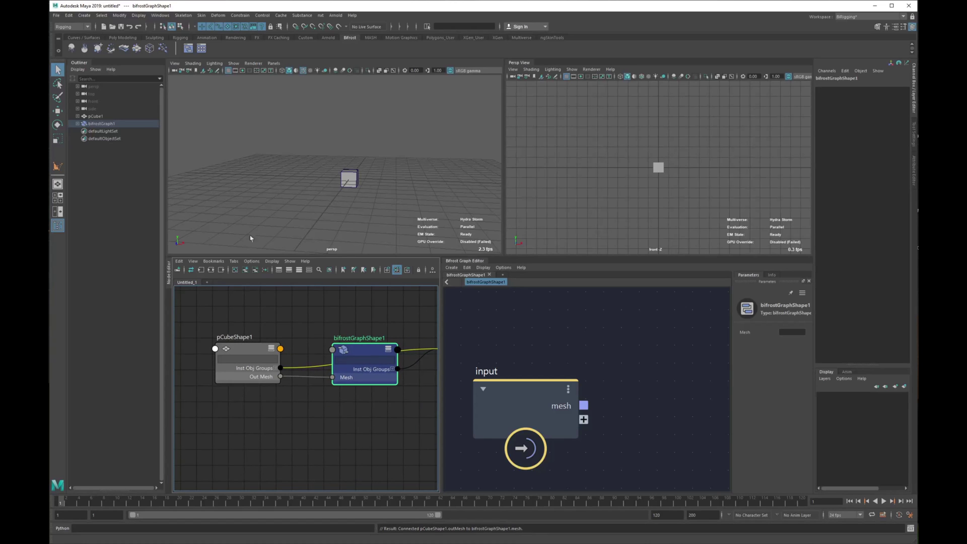
- Delete the existing Bifrost graph and create a new one without a mesh input
key("Delete")
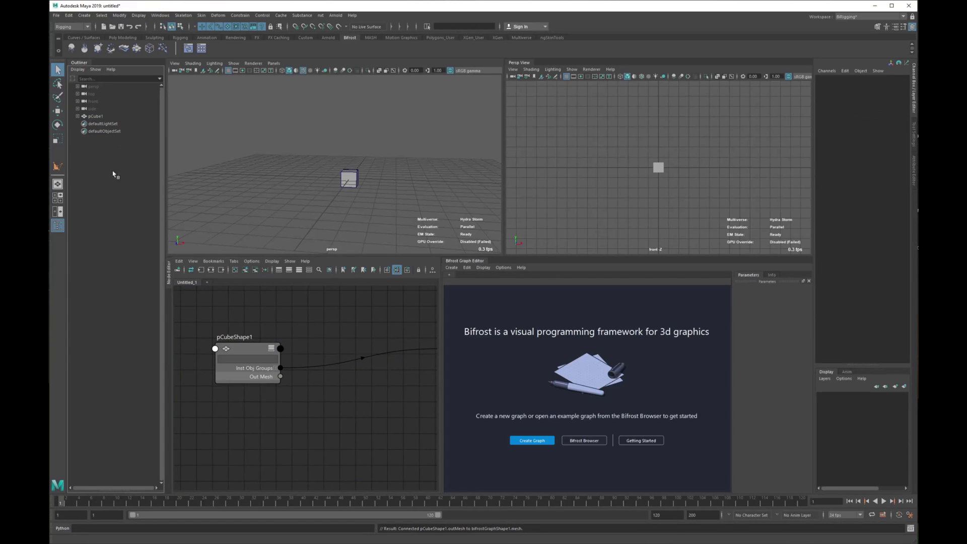
key("a")
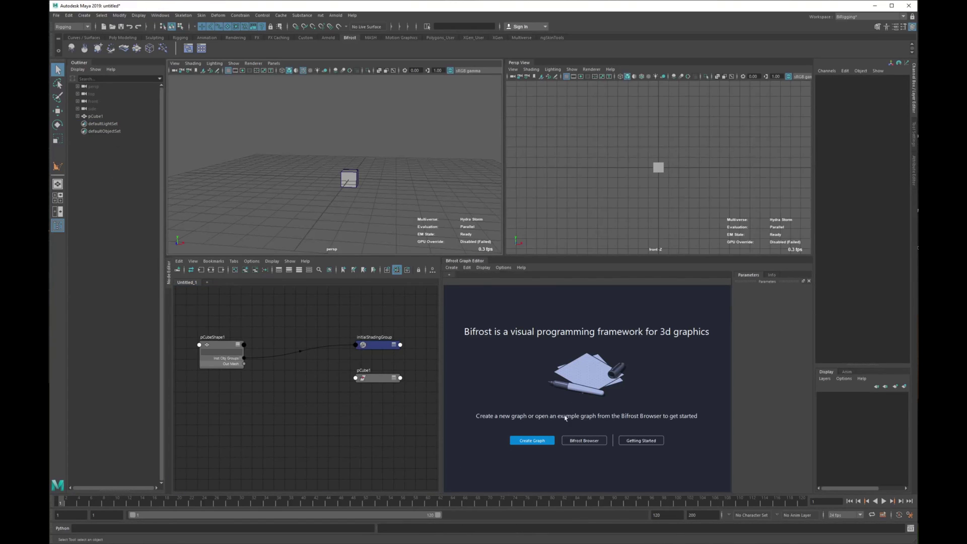
left_click(532, 440)
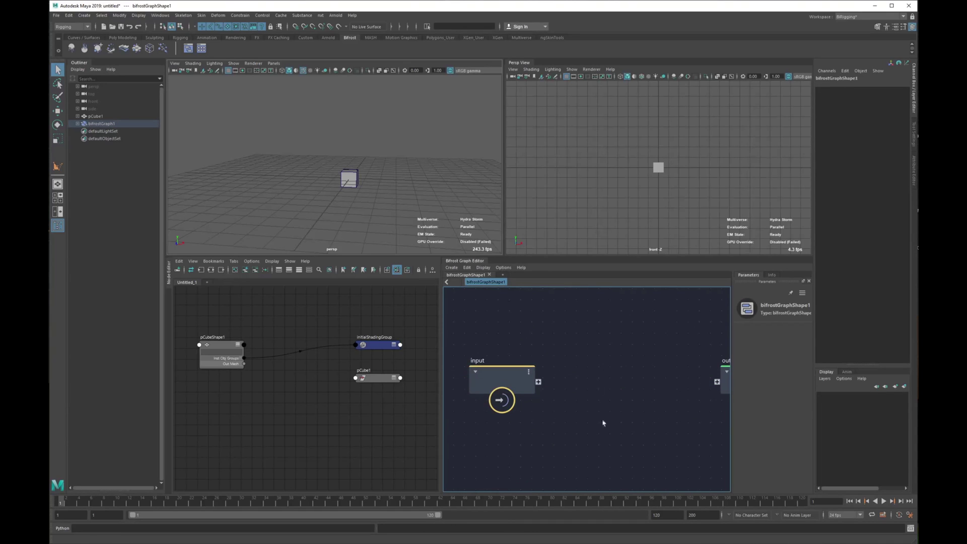
scroll(638, 408, "up", 4)
scroll(635, 394, "down", 4)
middle_click_drag(632, 348, 515, 324, "alt")
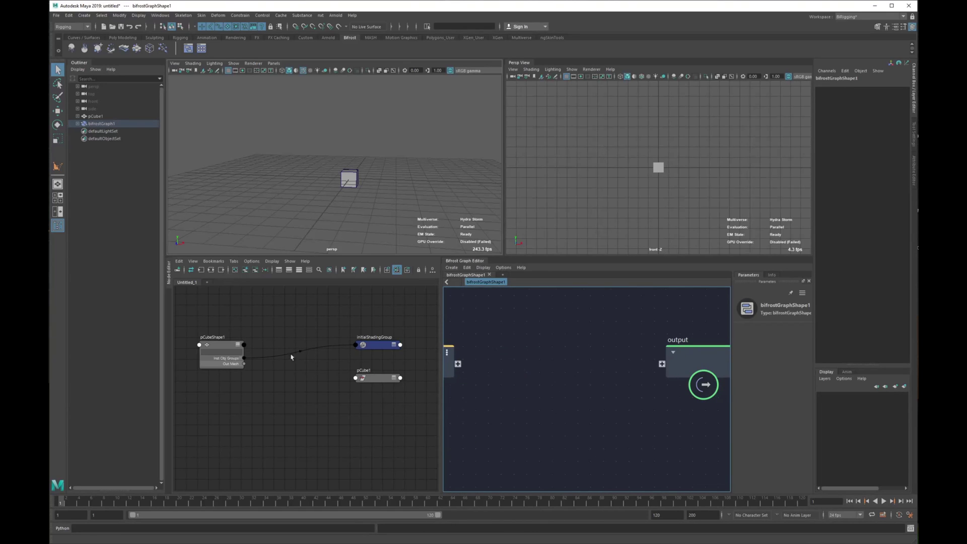
- Add the new bifrostGraph1 to the Node Editor next to pCubeShape1
right_click_drag(291, 358, 323, 404, "alt")
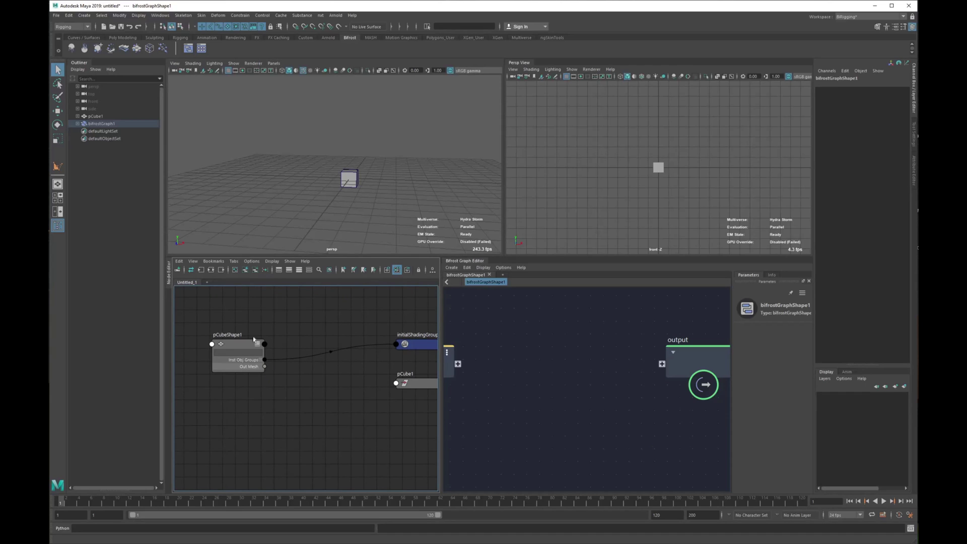
left_click(101, 123)
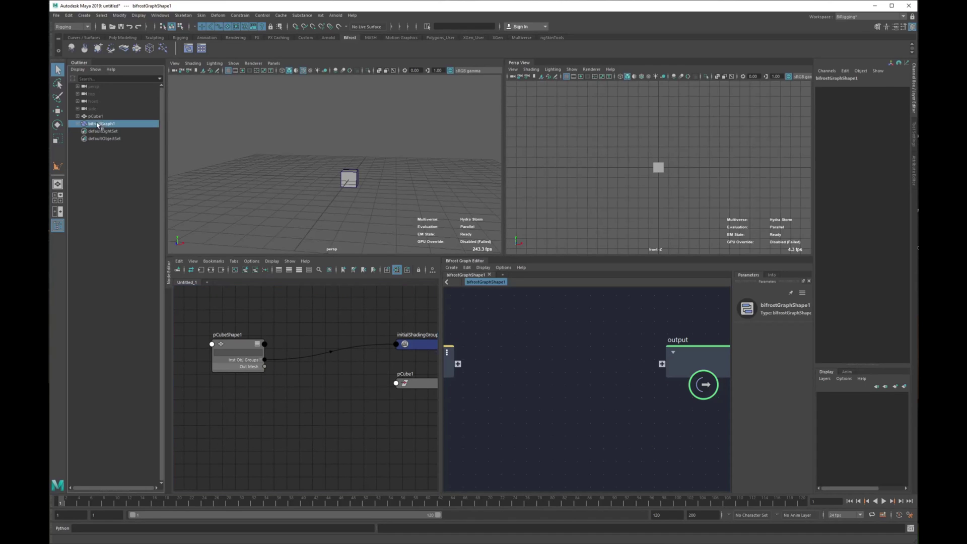
left_click(245, 269)
left_click(383, 421)
scroll(351, 427, "up", 2)
- Look through the inputs of bifrostGraphShape1 available for the cube's Out Mesh, and close the selection without connecting
left_click_drag(264, 366, 349, 330)
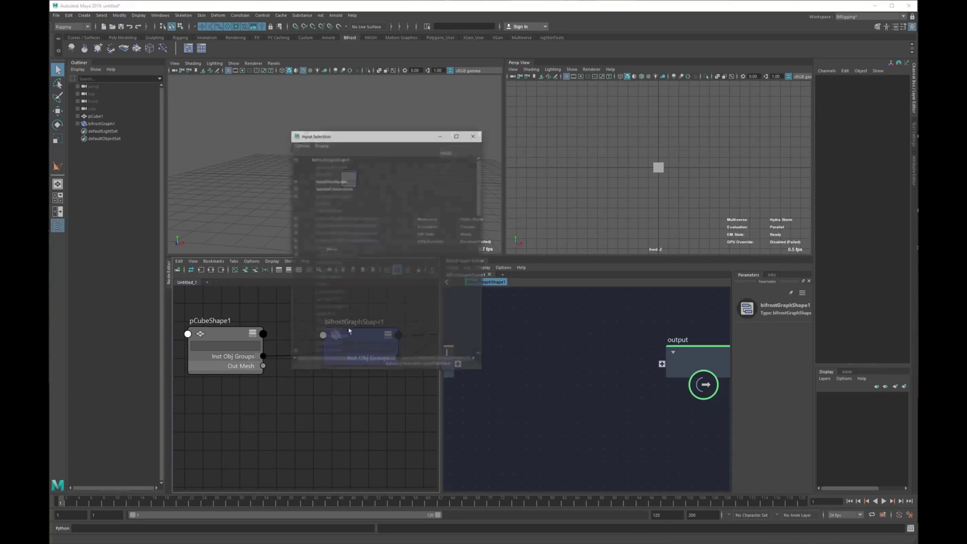
scroll(470, 251, "down", 5)
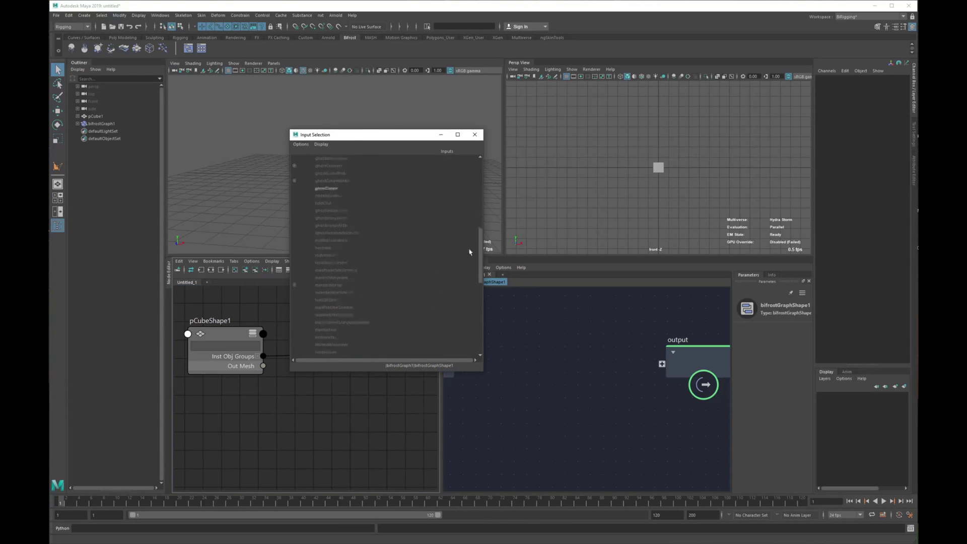
left_click(474, 134)
- Add a value node to the Bifrost graph and place it between the input and output nodes
key("Tab")
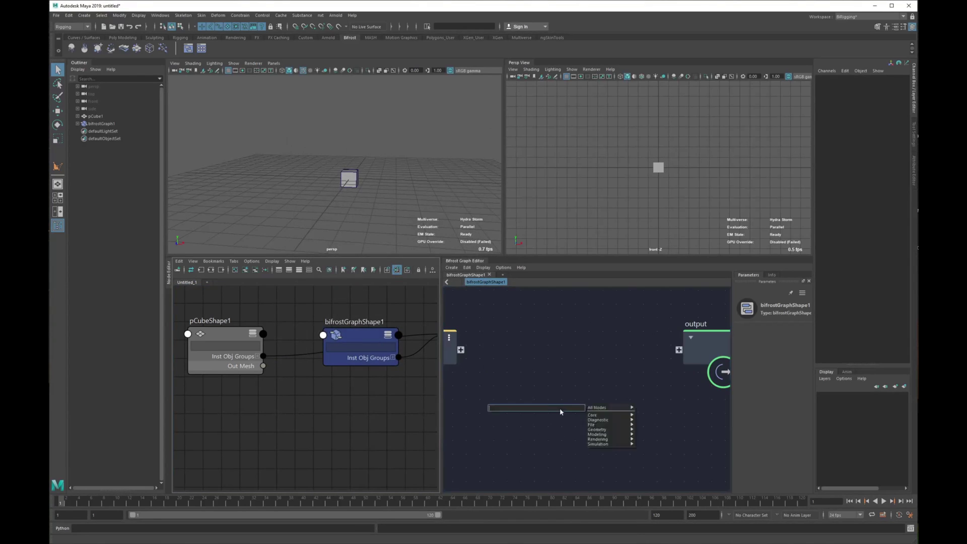
type("valu")
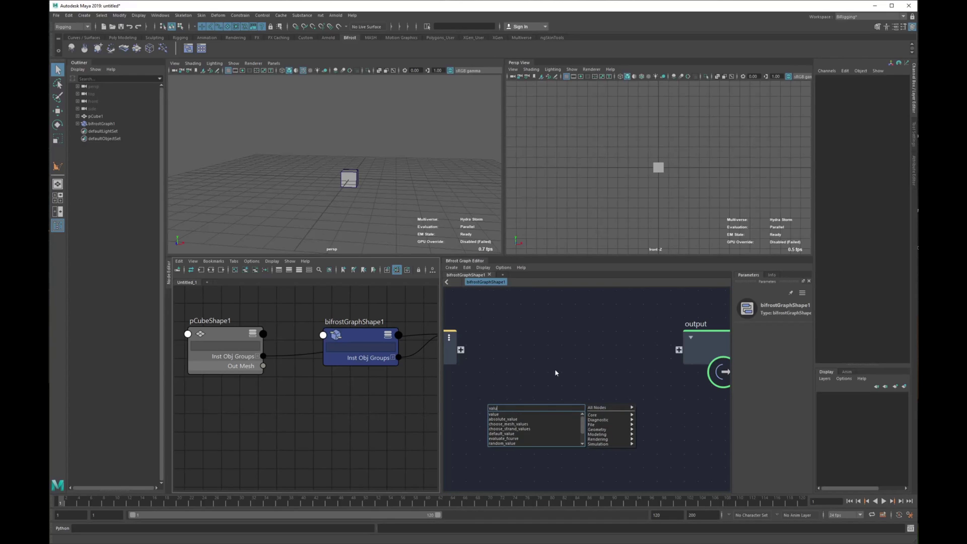
key("Return")
middle_click_drag(580, 390, 609, 375, "alt")
left_click_drag(595, 418, 600, 392)
left_click(524, 360)
right_click_drag(559, 344, 558, 349, "alt")
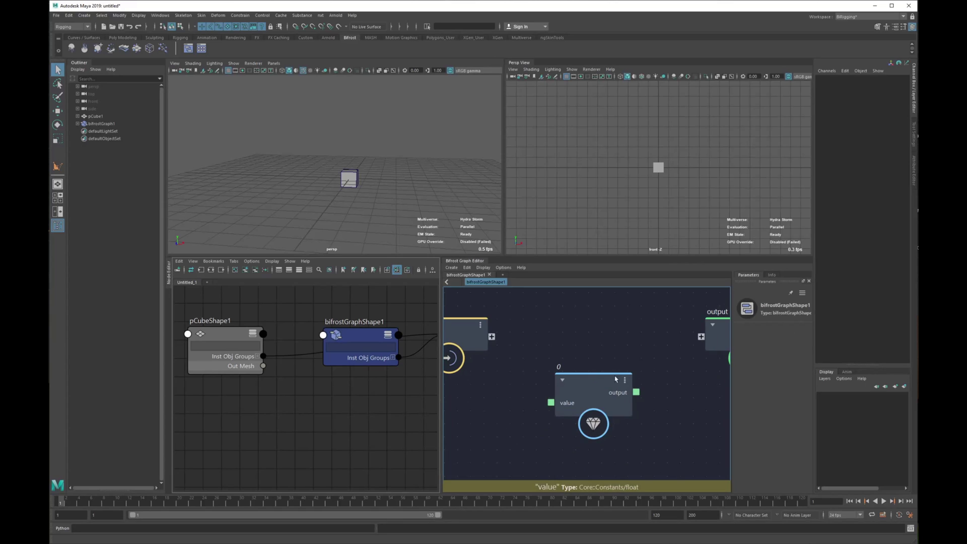
- Set the value node's type to Object and expose its value port on the graph's input node
left_click(584, 386)
left_click(797, 332)
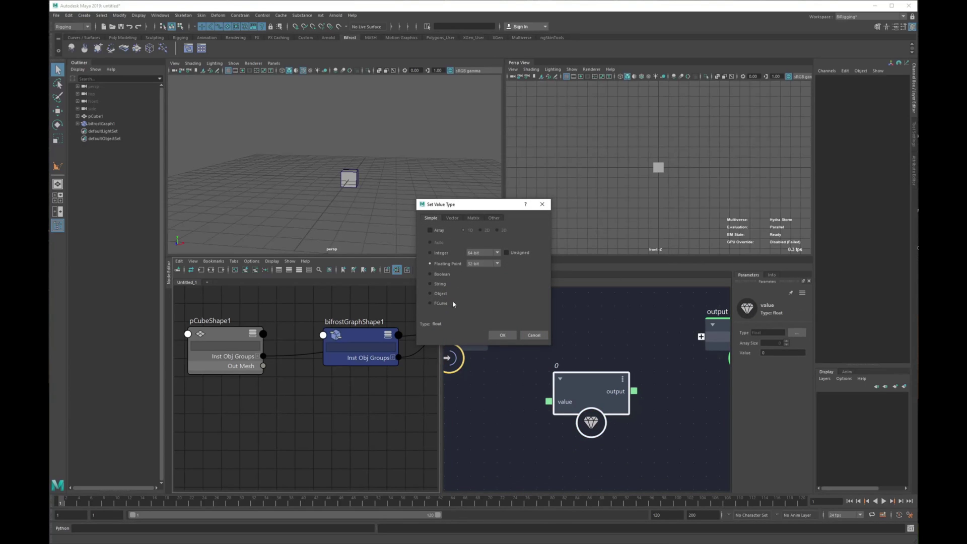
left_click(440, 294)
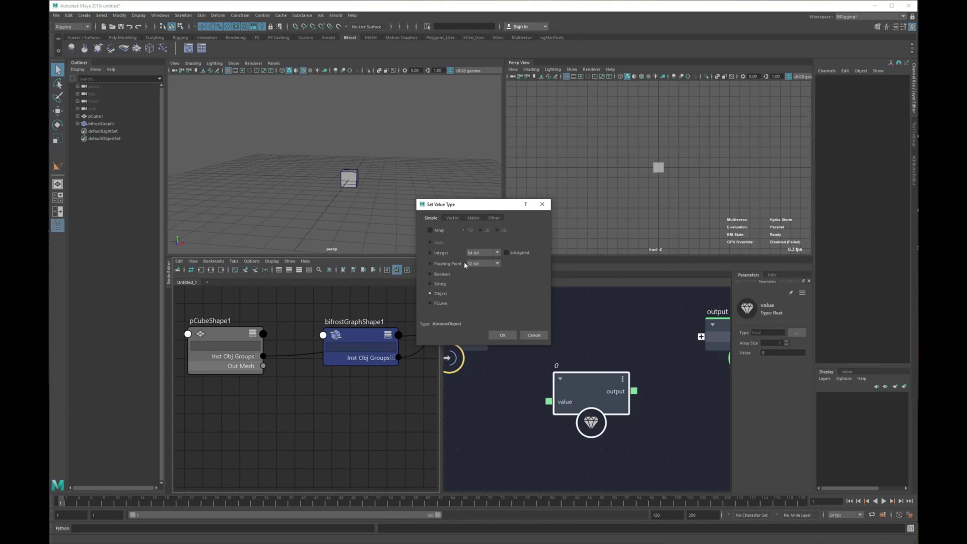
left_click(502, 334)
left_click_drag(548, 402, 492, 337)
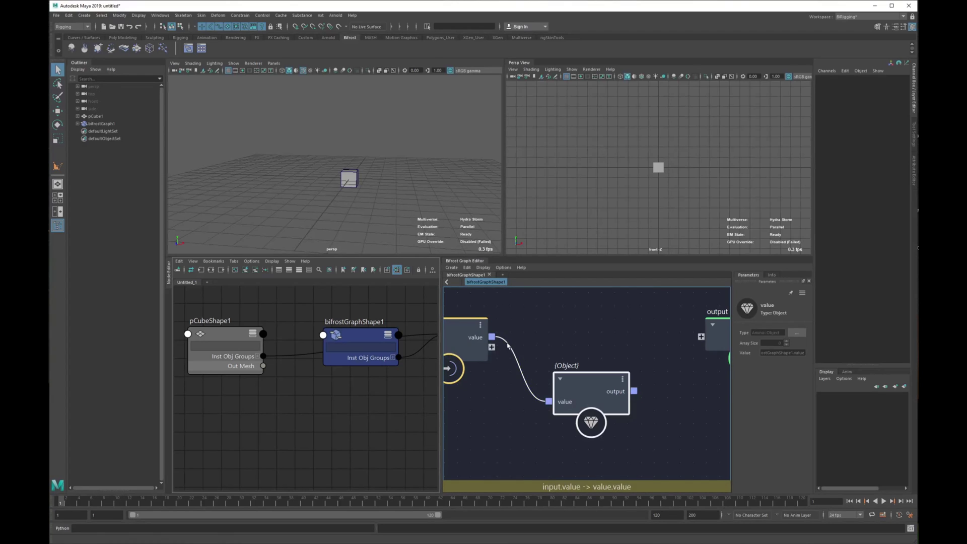
- Delete the connection between the graph's input node and the Object value node, and rename the input port to inMesh
left_click(506, 342)
key("Delete")
right_click(473, 334)
left_click(479, 337)
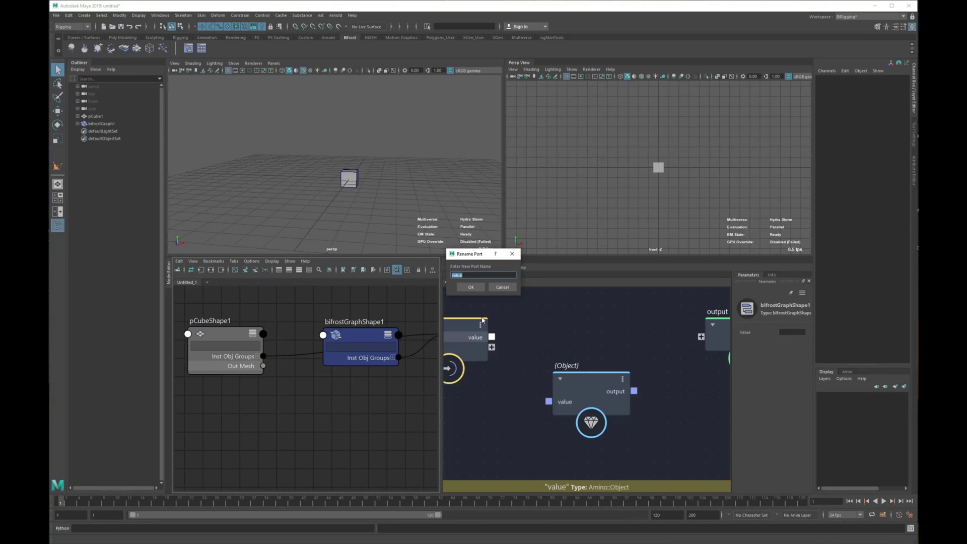
key("Return")
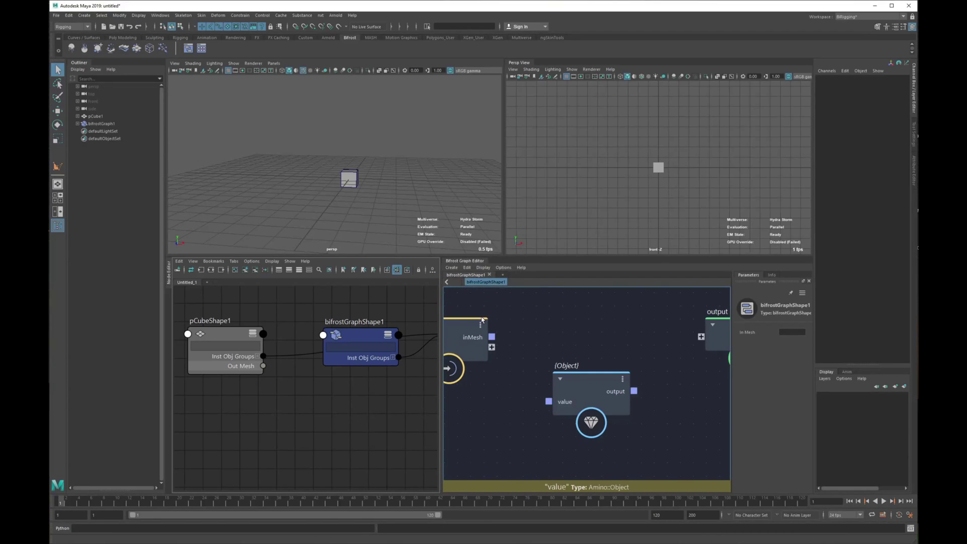
- Connect pCubeShape1's Out Mesh to the In Mesh input of bifrostGraphShape1
left_click_drag(262, 365, 326, 336)
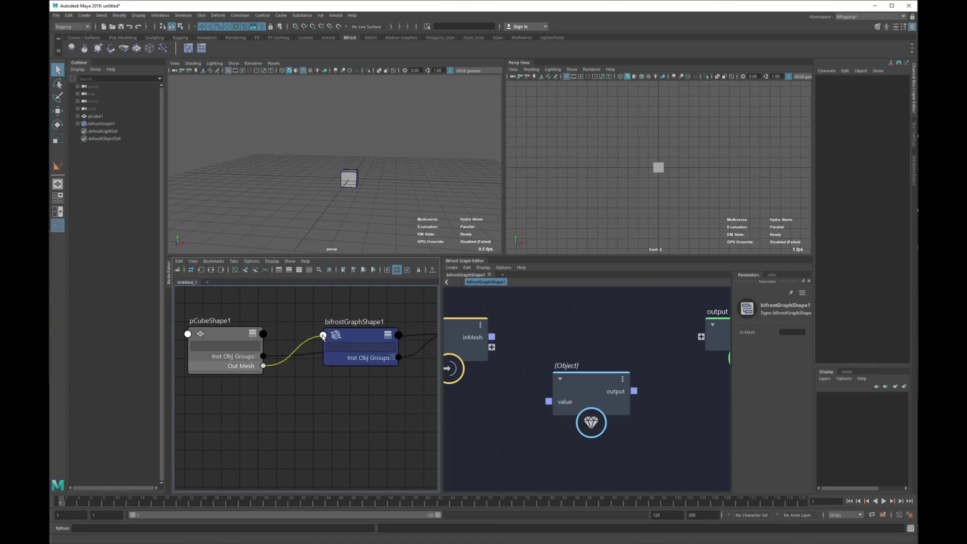
left_click(348, 346)
middle_click_drag(520, 320, 571, 328, "alt")
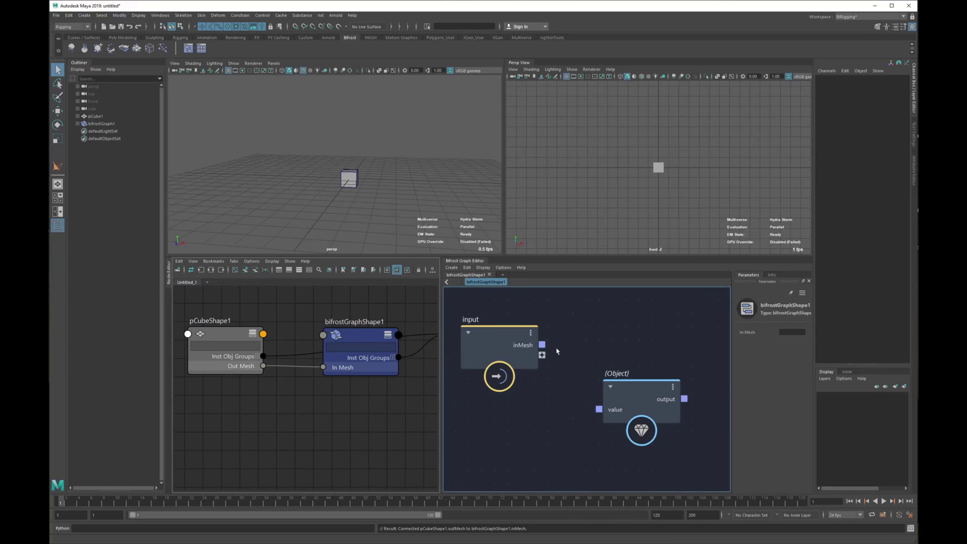
- Move pCube1 along the X axis to Translate X -2
left_click(350, 179)
left_click_drag(423, 198, 323, 191, "alt")
key("w")
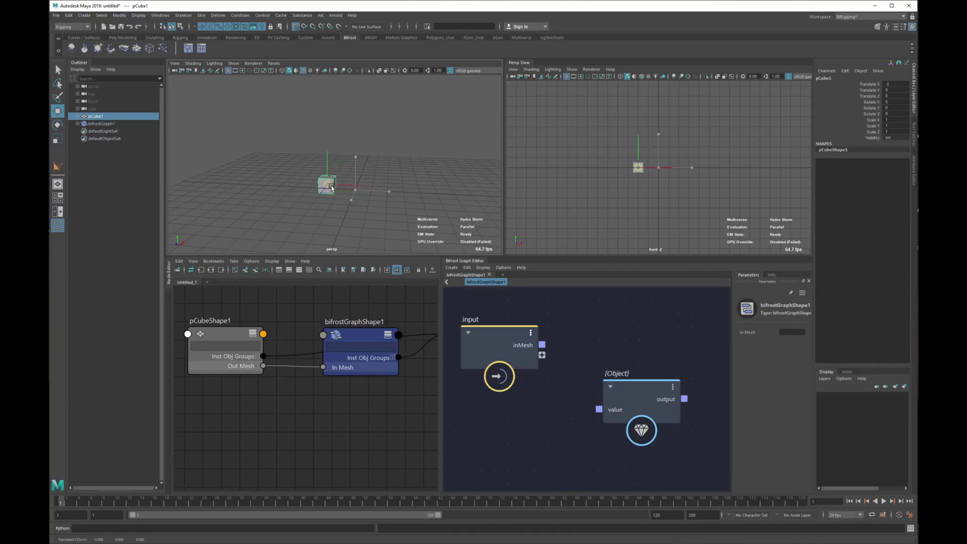
left_click_drag(374, 221, 389, 203, "alt")
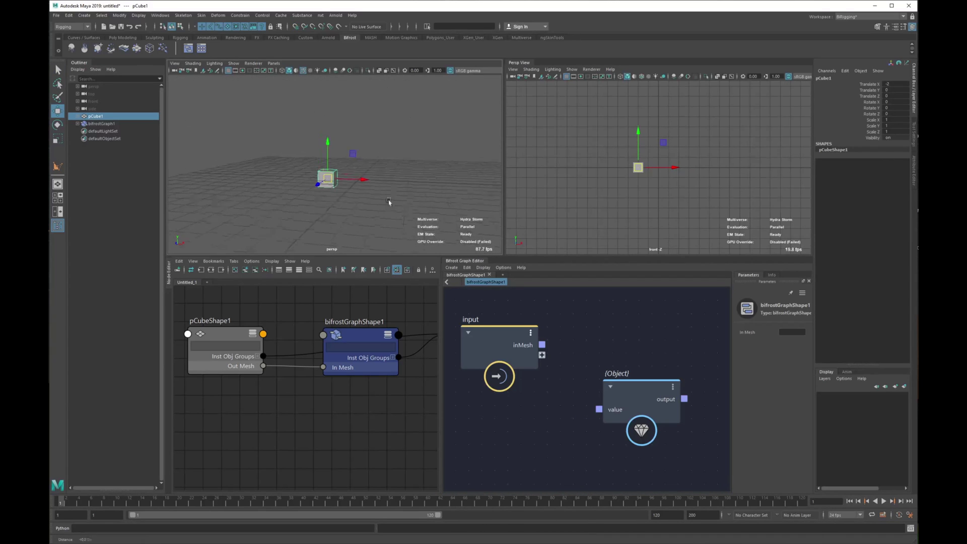
- Move the Object value node below the other graph nodes and connect the input node's inMesh port to the output node
middle_click_drag(686, 398, 581, 432, "alt")
scroll(569, 403, "down", 2)
left_click_drag(554, 428, 569, 479)
middle_click_drag(569, 380, 613, 376, "alt")
left_click(613, 375)
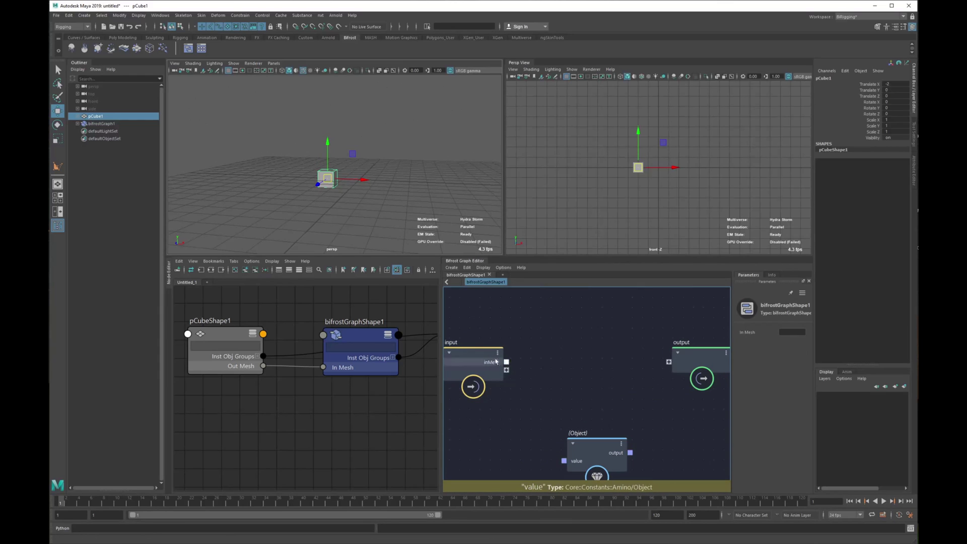
left_click_drag(506, 362, 668, 362)
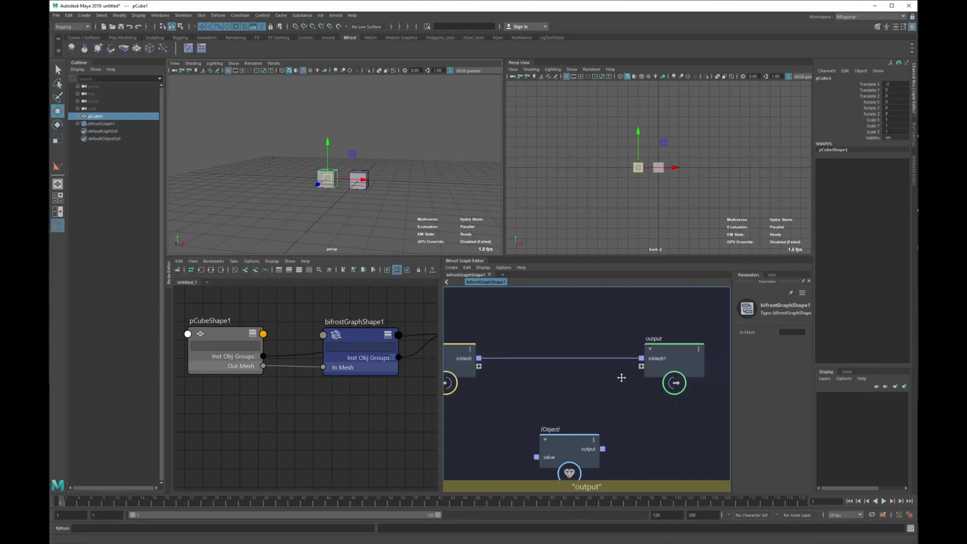
- Try moving the Bifrost graph's cube vertically in the perspective view, and undo the move
right_click_drag(288, 184, 367, 166, "alt")
left_click(368, 192)
left_click(371, 180)
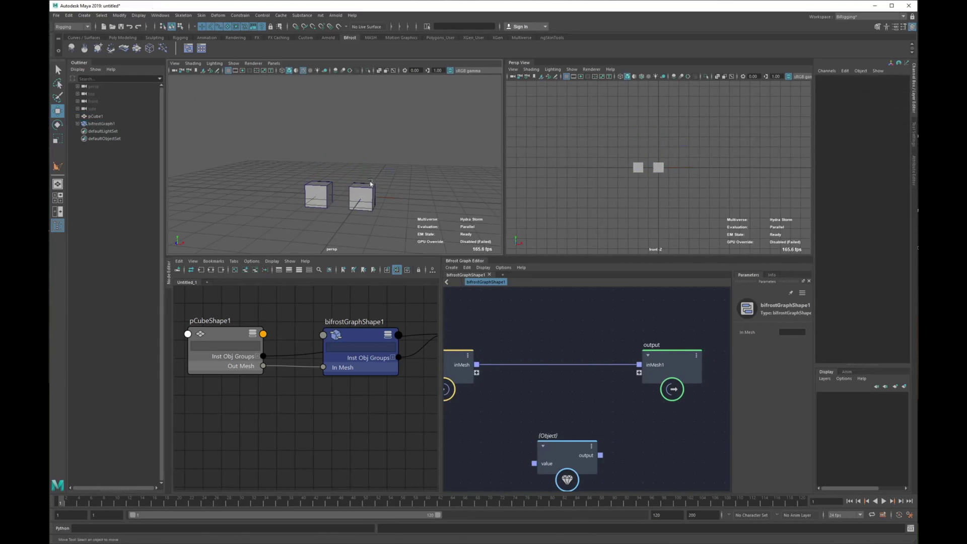
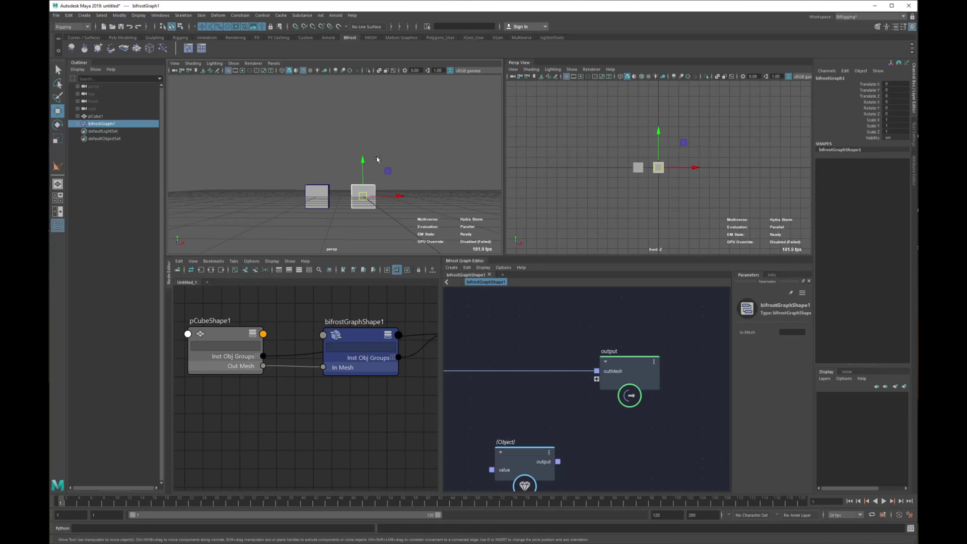
left_click(377, 159)
left_click_drag(351, 132, 384, 244, "alt")
left_click_drag(363, 161, 390, 261)
left_click(396, 192)
key("ctrl+z")
key("ctrl+z")
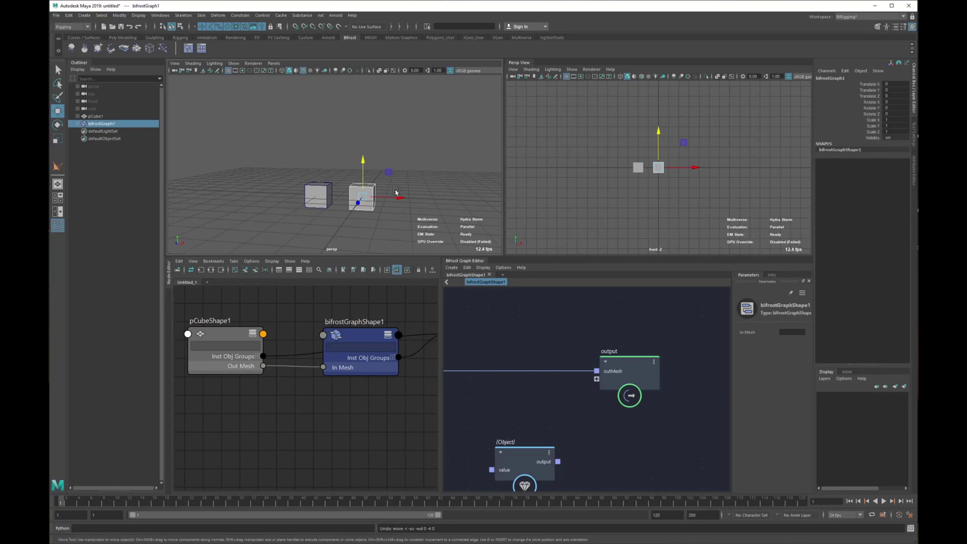
- Compare the vertices of pCube1 and the Bifrost cube by box-selecting both in component mode, and return to object mode
left_click(396, 192)
left_click_drag(394, 134, 259, 234)
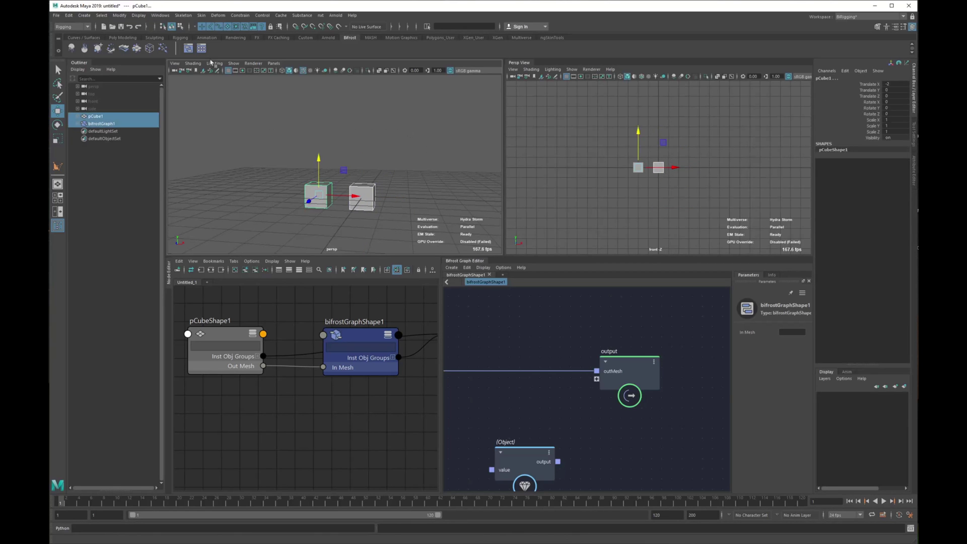
left_click_drag(284, 167, 304, 159, "alt")
left_click(180, 27)
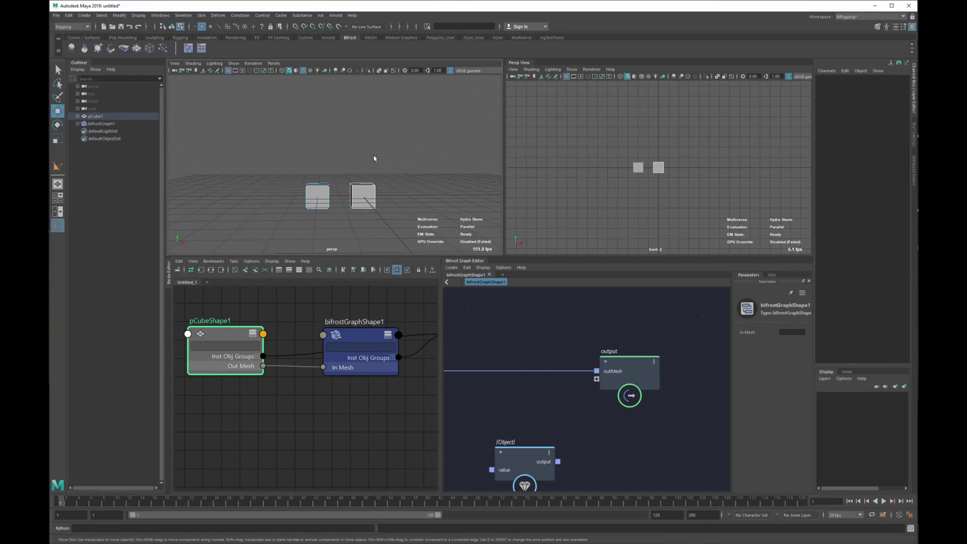
left_click_drag(413, 116, 295, 241)
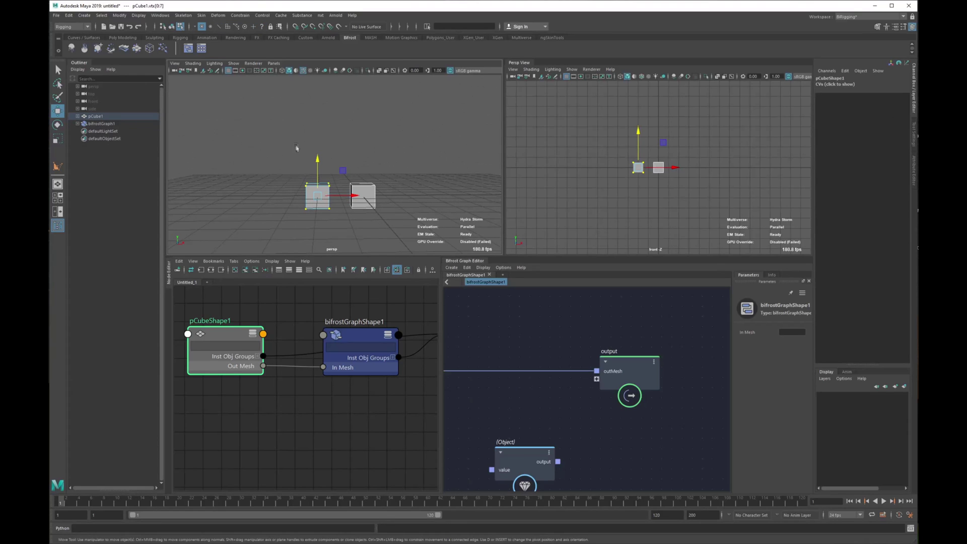
left_click(172, 27)
left_click(360, 147)
mouse_move(302, 134)
left_mouse_down("alt")
mouse_move(293, 144)
mouse_move(323, 152)
mouse_move(310, 146)
left_mouse_up("alt")
- Duplicate pCube1 and move the copy along the X axis to Translate X 2
left_click(101, 119)
key("ctrl+d")
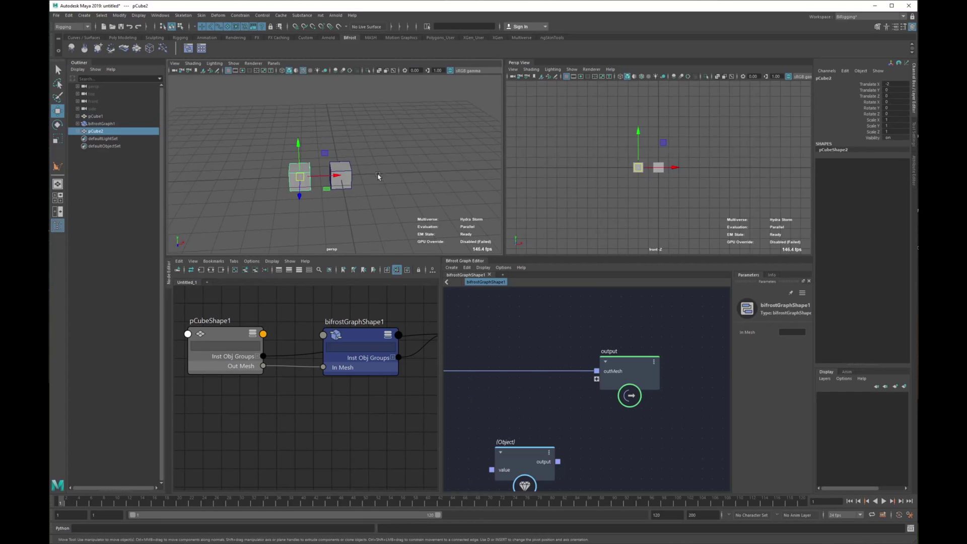
mouse_move(378, 176)
middle_mouse_down()
mouse_move(410, 166)
mouse_move(385, 177)
middle_mouse_up()
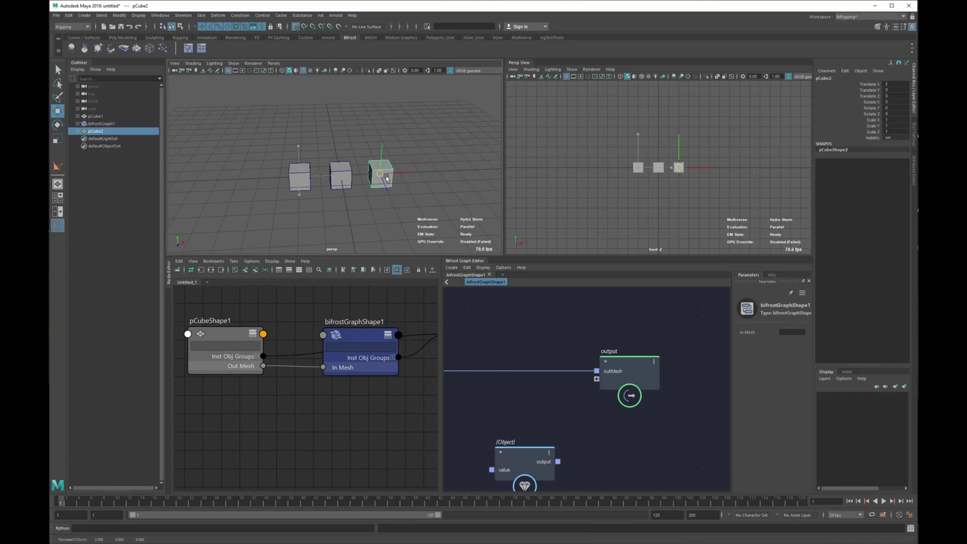
- Add the duplicated cube's shape node, pCubeShape2, to the Node Editor
left_click(78, 132)
left_click(103, 139)
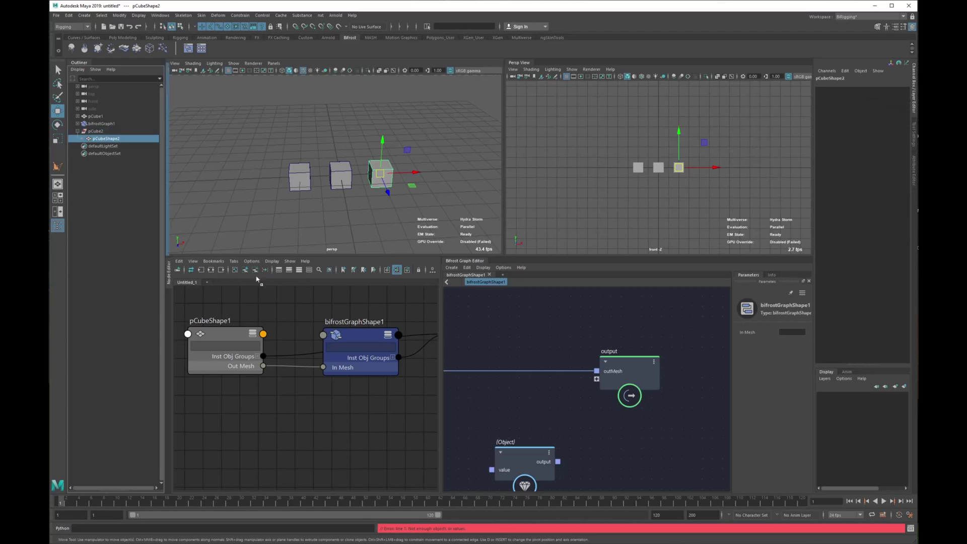
middle_click_drag(256, 278, 255, 365)
- Spread out the initialShadingGroup, bifrostGraph1 and pCube1 nodes, and place pCubeShape2 beside bifrostGraphShape1
scroll(363, 418, "down", 2)
left_click_drag(356, 422, 305, 407)
left_click(362, 328)
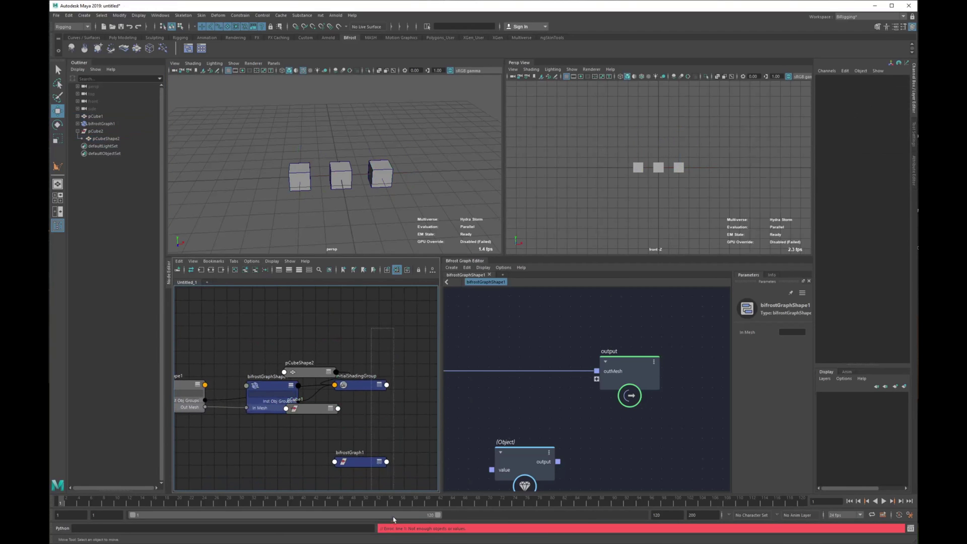
left_click_drag(394, 519, 393, 519)
left_click_drag(355, 385, 437, 444)
left_click(310, 412)
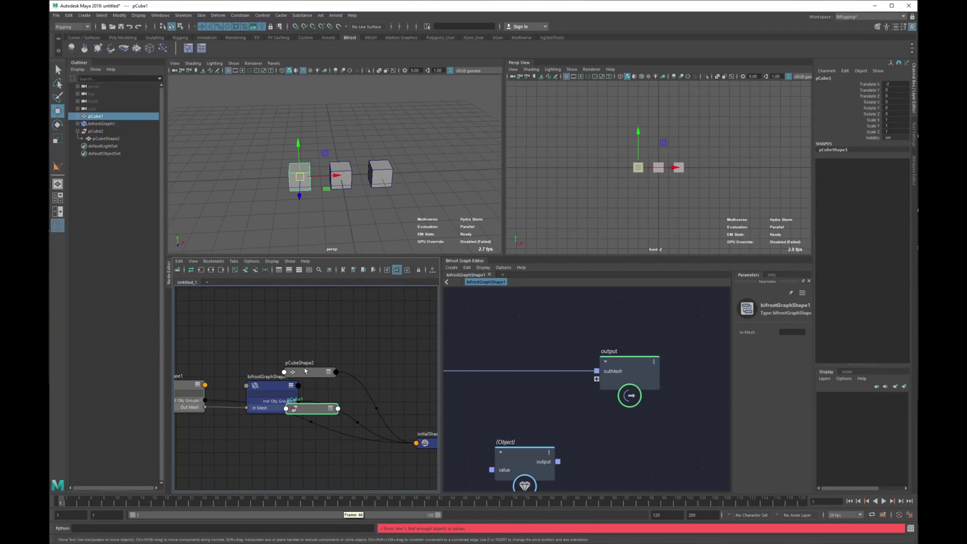
double_click(311, 410)
left_click_drag(311, 410, 318, 477)
left_click(373, 343)
key("ctrl+a")
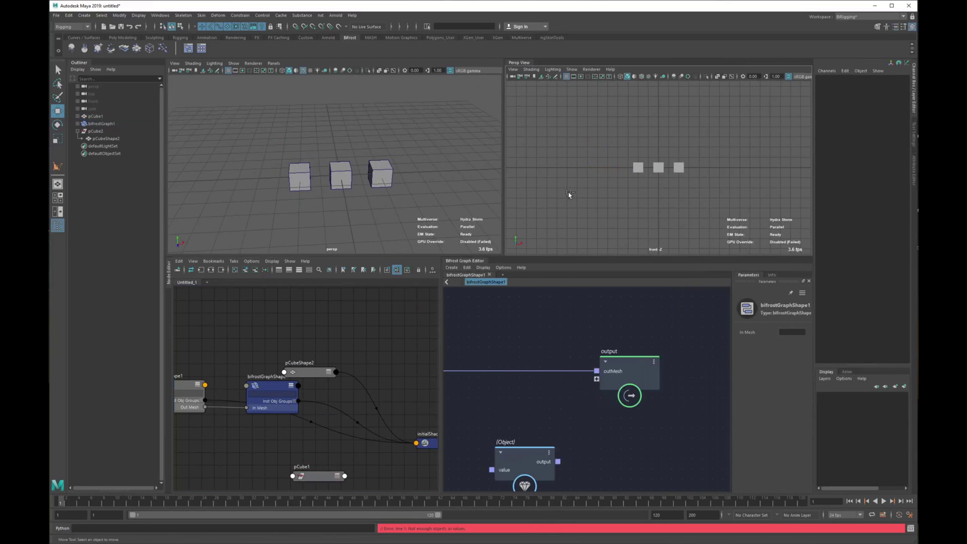
left_click_drag(296, 372, 352, 387)
- Try to connect bifrostGraphShape1's Out Mesh directly to pCubeShape2, look through its available inputs, and close the selection without connecting
scroll(305, 387, "up", 2)
left_click(290, 385)
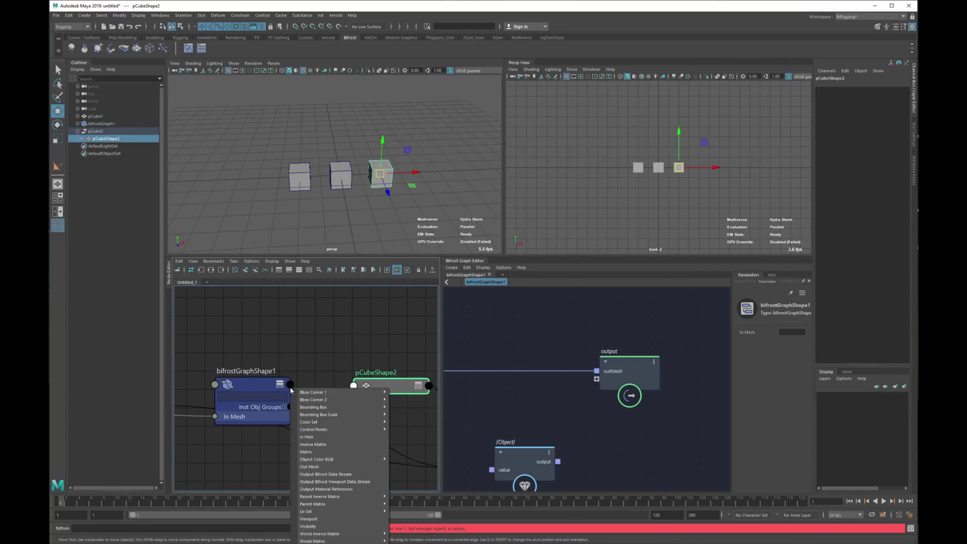
left_click(320, 467)
left_click(353, 386)
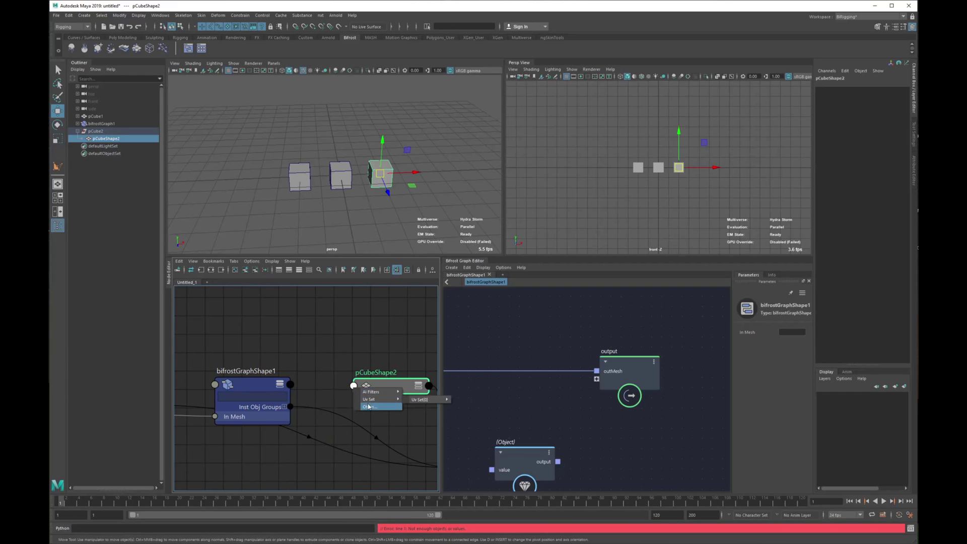
left_click(383, 405)
left_click_drag(478, 172, 474, 277)
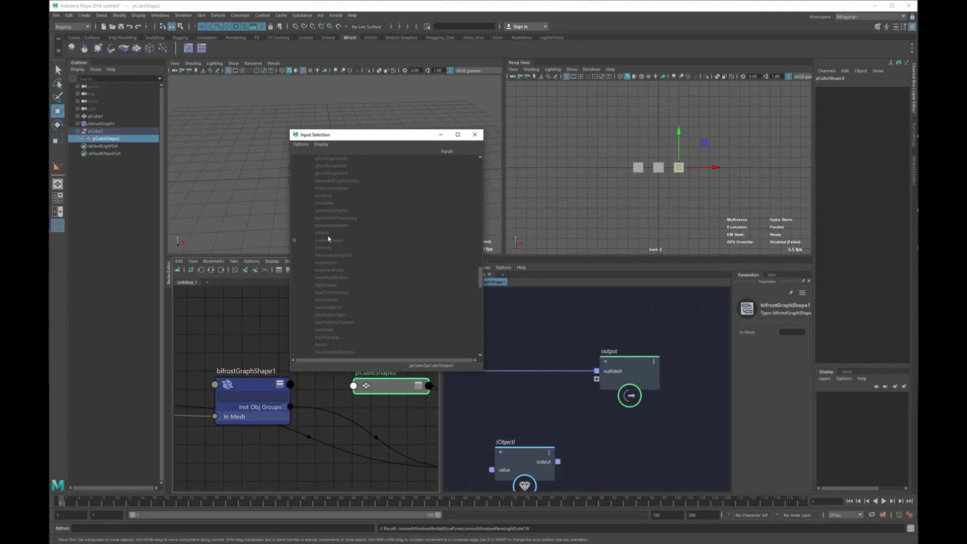
left_click(475, 135)
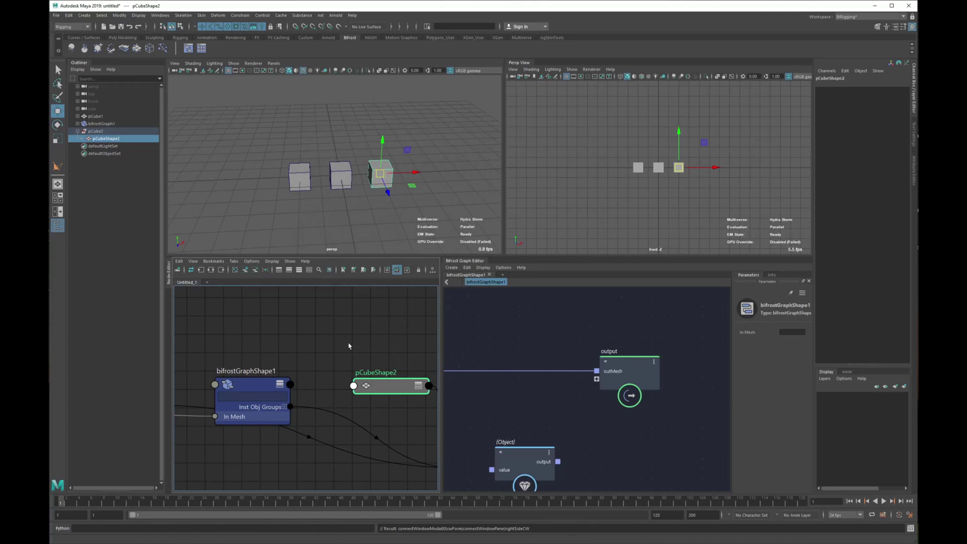
- Create a bifrostGeoToMaya node in the Node Editor between bifrostGraphShape1 and pCubeShape2
left_click_drag(350, 357, 393, 356)
left_click(295, 321)
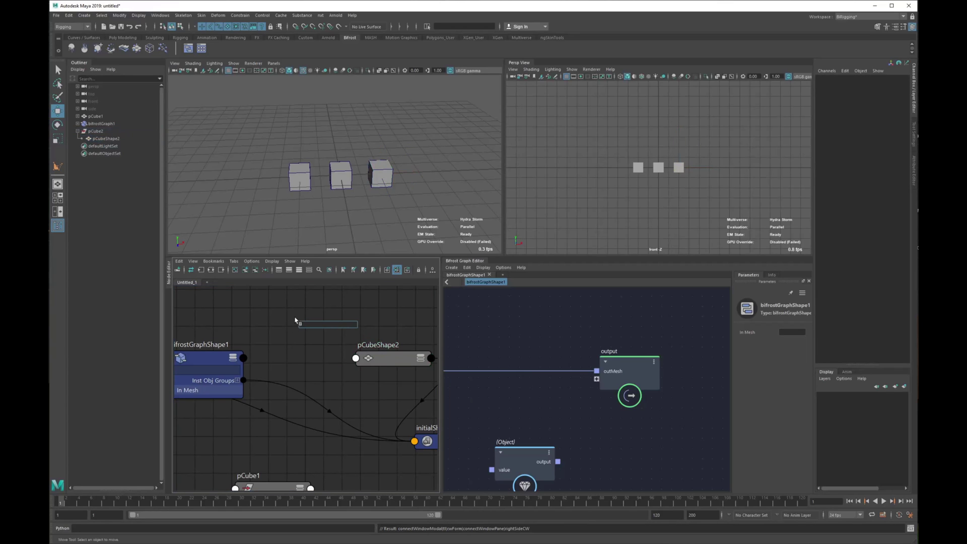
type("bifrost")
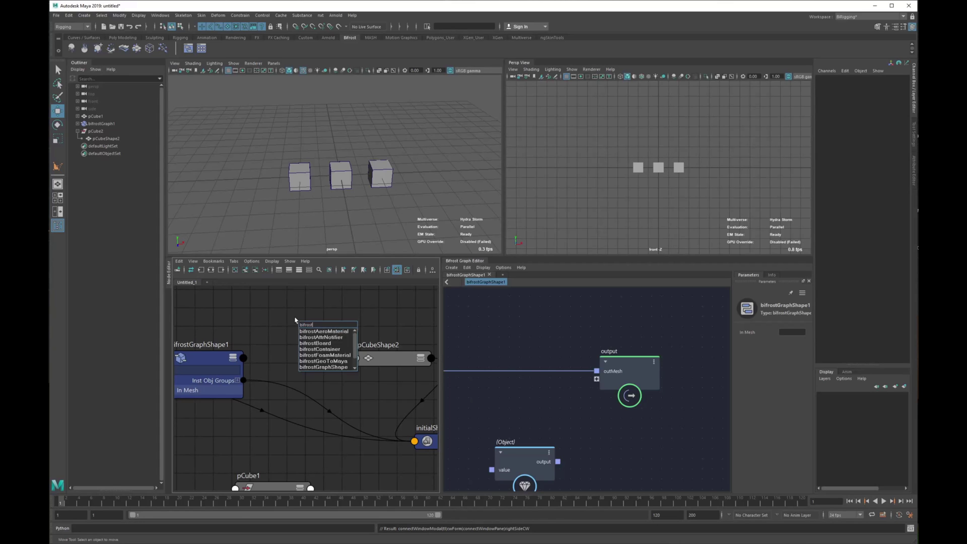
type("ge")
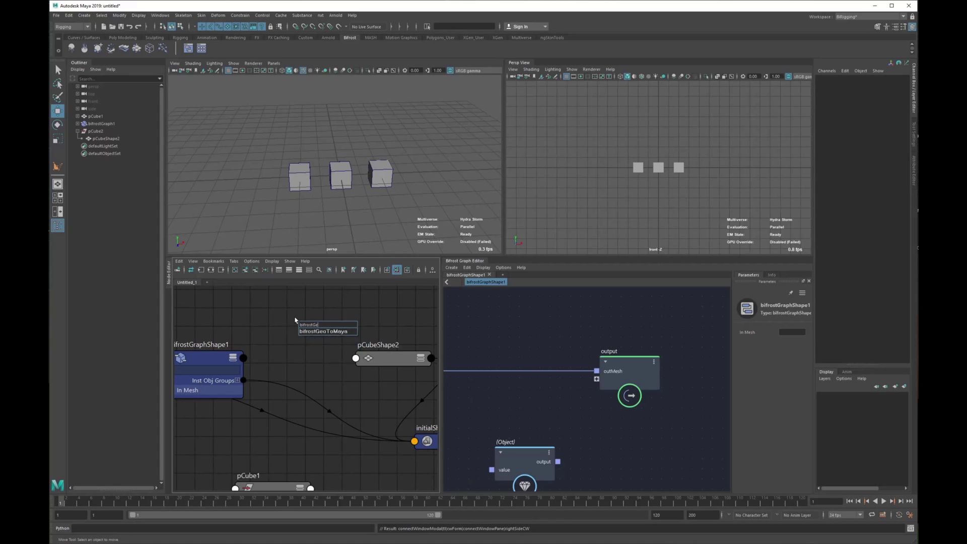
key("Return")
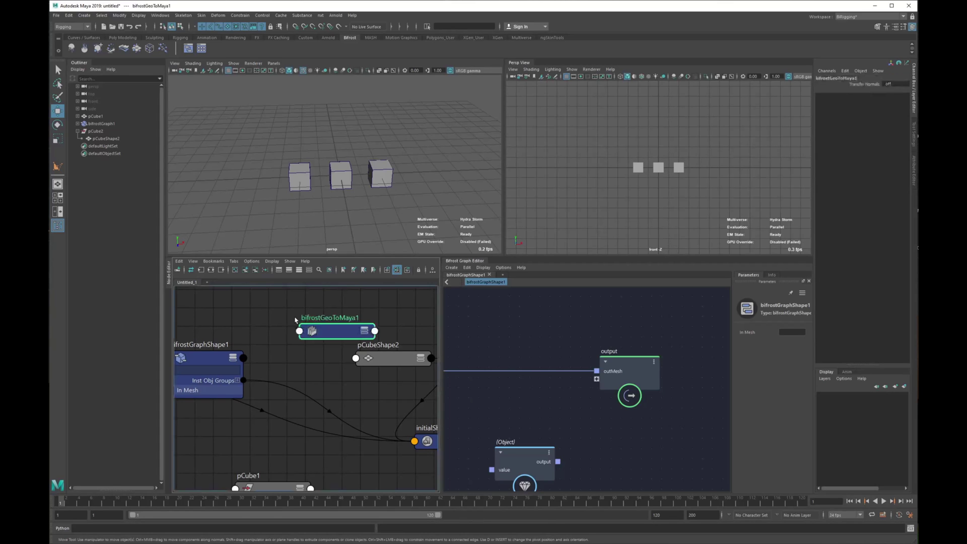
- Connect bifrostGraphShape1's Out Mesh to the Bifrost Geo input of bifrostGeoToMaya1
left_click(242, 358)
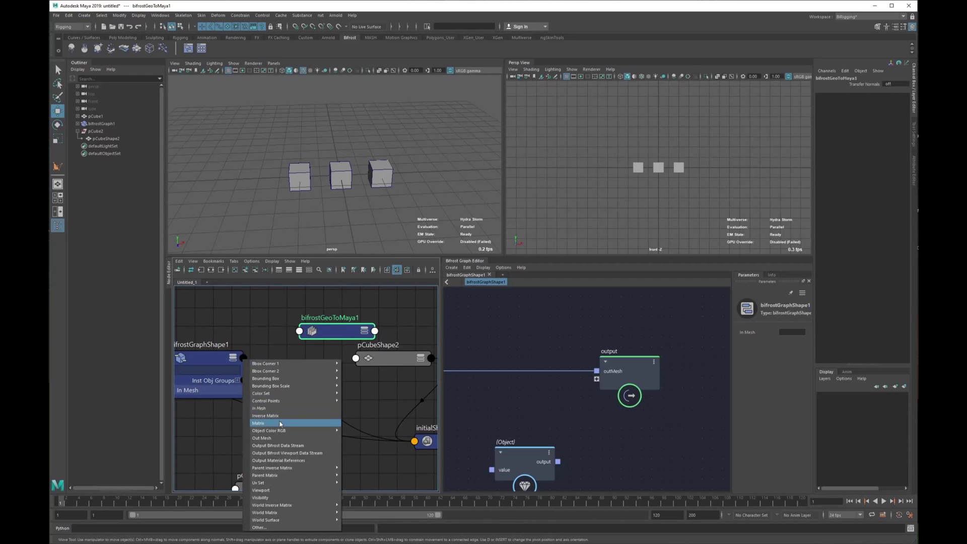
left_click(281, 438)
left_click(299, 331)
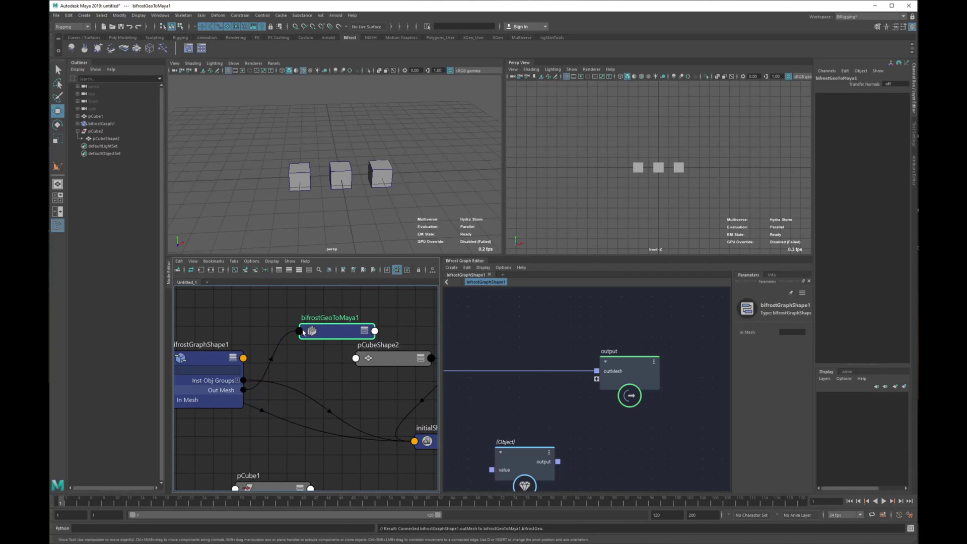
- Rearrange bifrostGeoToMaya1 and pCubeShape2, and connect Maya Mesh[0] to pCubeShape2's In Mesh
left_click_drag(325, 336, 294, 332)
mouse_move(408, 362)
left_mouse_down()
mouse_move(343, 362)
mouse_move(422, 355)
left_mouse_up()
middle_click_drag(346, 347, 267, 353, "alt")
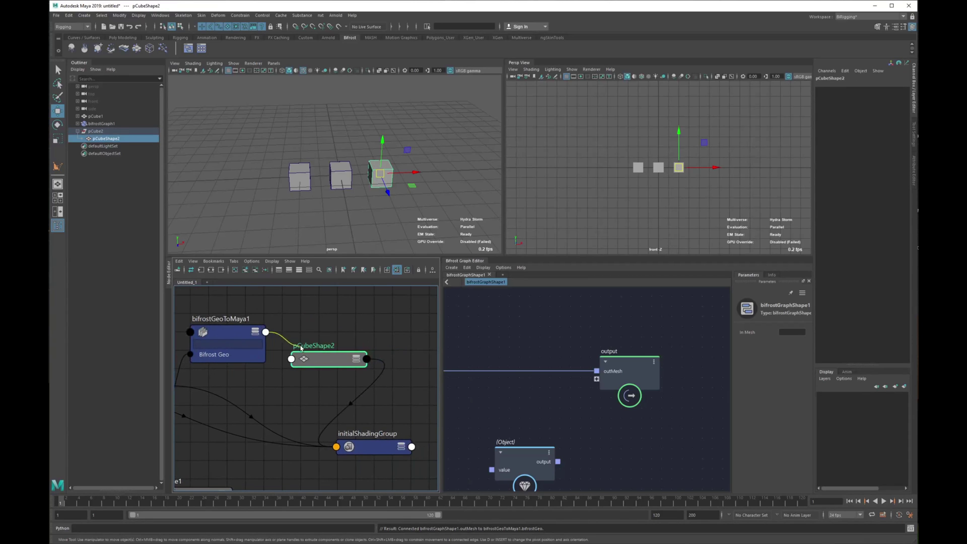
left_click(266, 333)
mouse_move(311, 346)
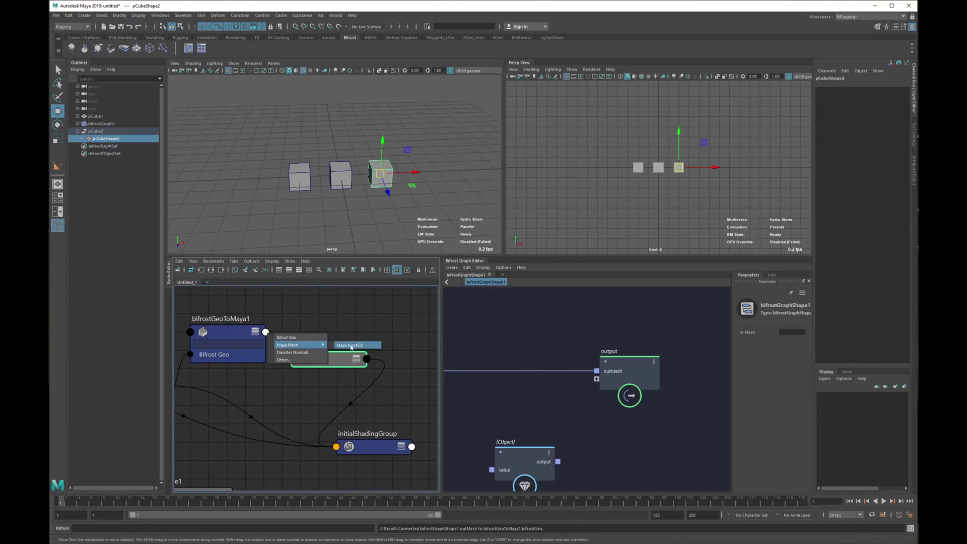
left_click(351, 347)
left_click(292, 360)
left_click(310, 369)
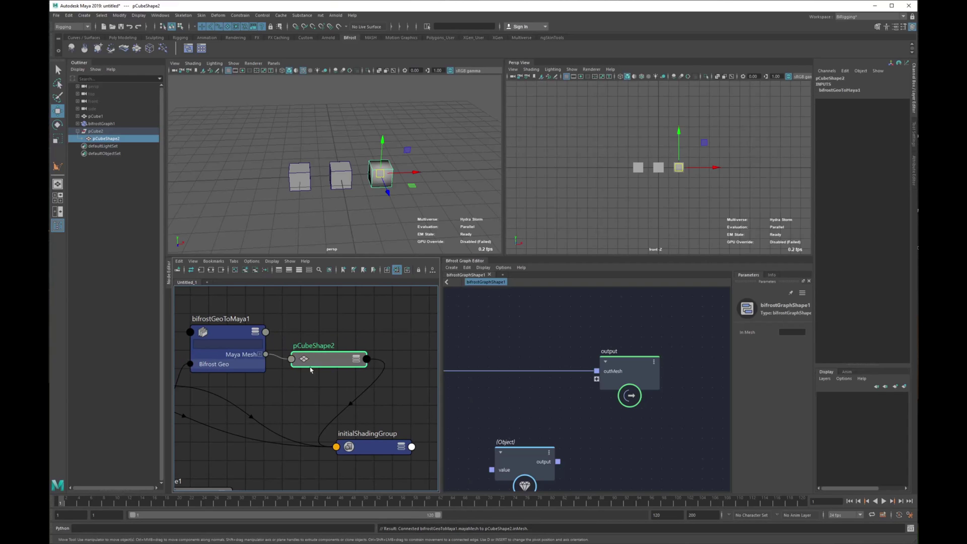
left_click_drag(381, 184, 315, 186, "alt")
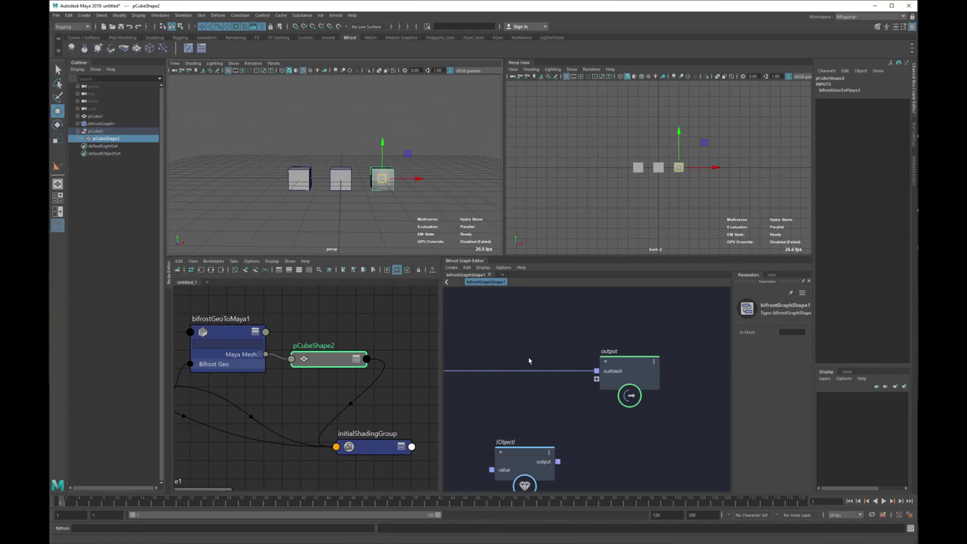
middle_click_drag(529, 360, 654, 365, "alt")
scroll(579, 352, "down", 1)
middle_click_drag(269, 329, 374, 309, "alt")
scroll(282, 332, "down", 2)
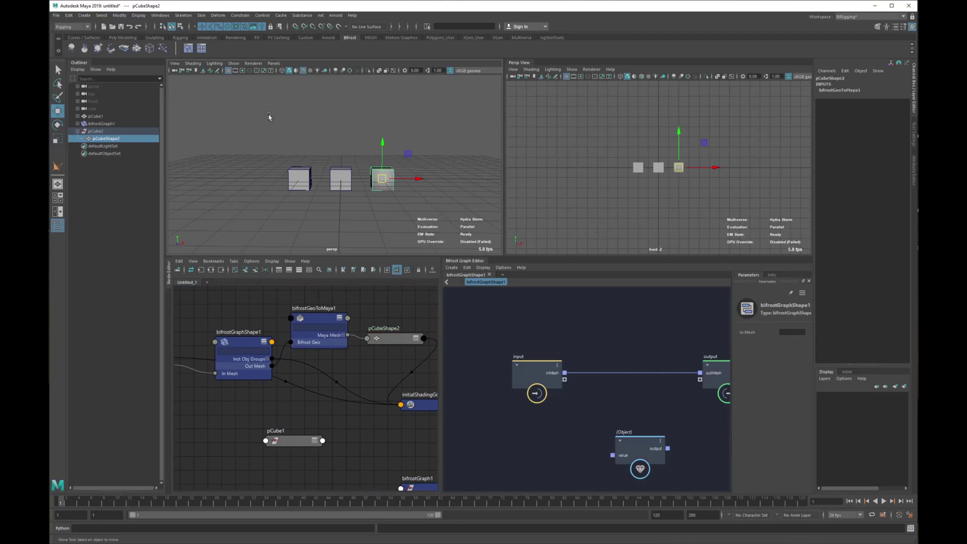
- Try moving a corner vertex of the source cube, undo it, and return to object mode with nothing selected
left_click(299, 179)
key("F9")
left_click_drag(235, 116, 251, 155)
key("ctrl+z")
right_click_drag(314, 145, 365, 101)
left_click(365, 103)
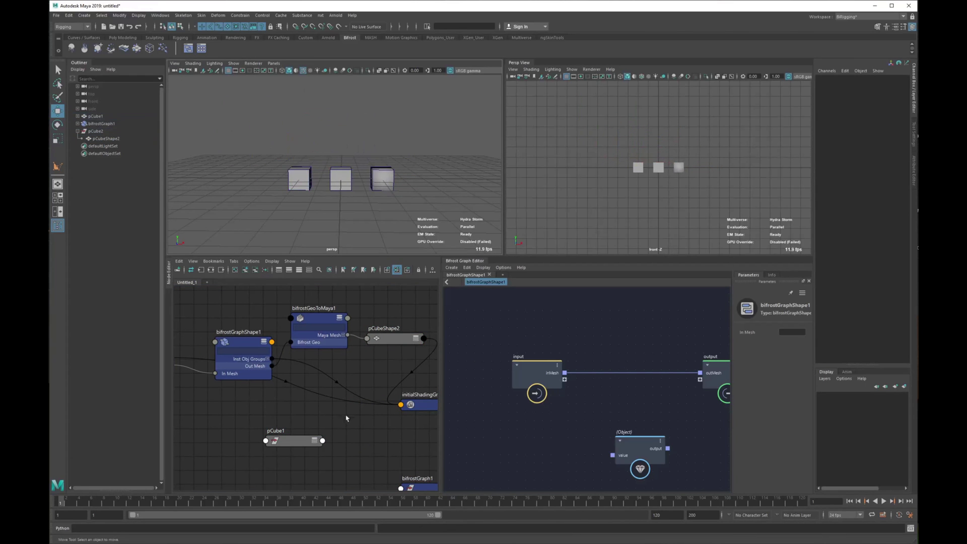
- Delete pCube2 from the scene and clear the selection
scroll(205, 342, "down", 2)
left_click(95, 131)
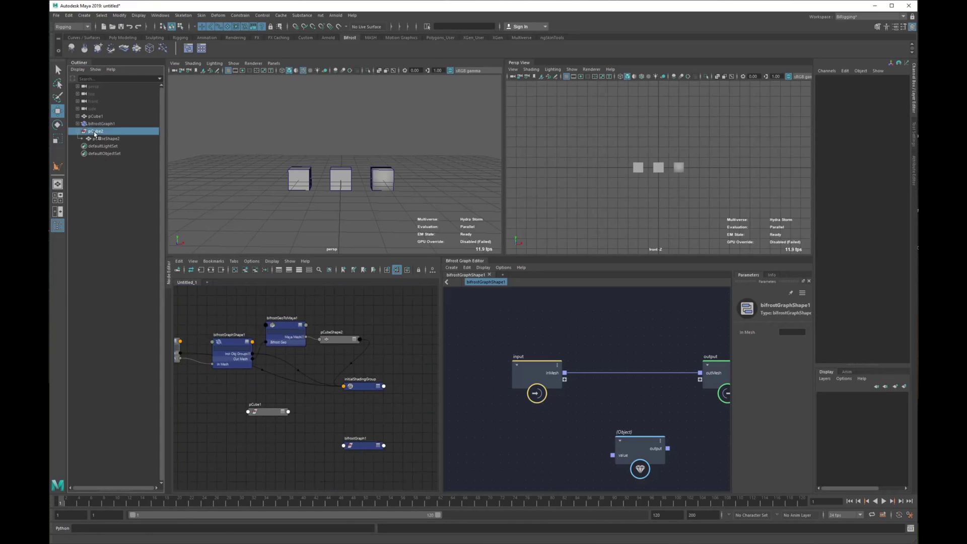
key("Delete")
left_click(101, 123)
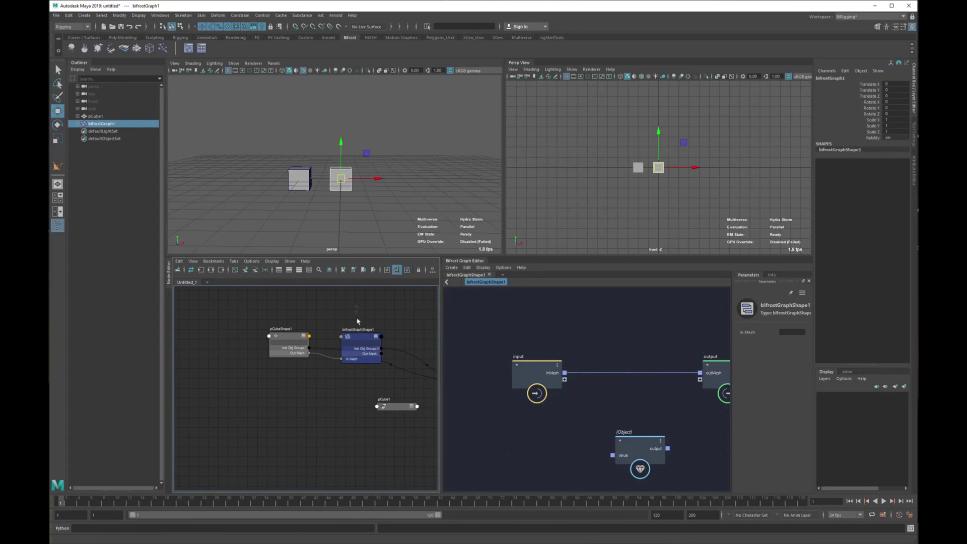
left_click(359, 343)
left_click(398, 222)
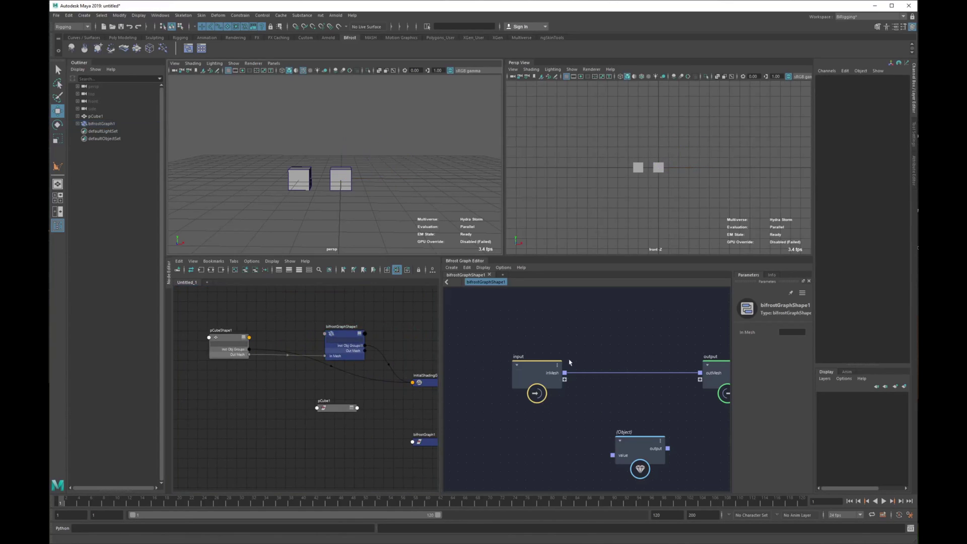
- Widen the Bifrost Graph Editor and move the output node farther from the input node to make room between them
middle_click_drag(607, 322, 567, 317, "alt")
left_click_drag(596, 445, 564, 449)
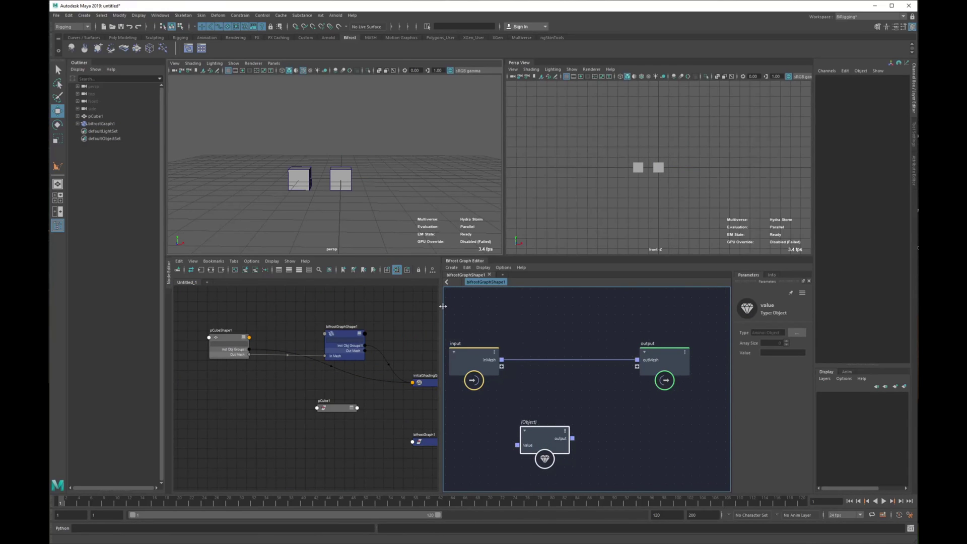
left_click_drag(442, 306, 303, 313)
middle_click_drag(549, 335, 606, 343, "alt")
left_click_drag(602, 361, 660, 371)
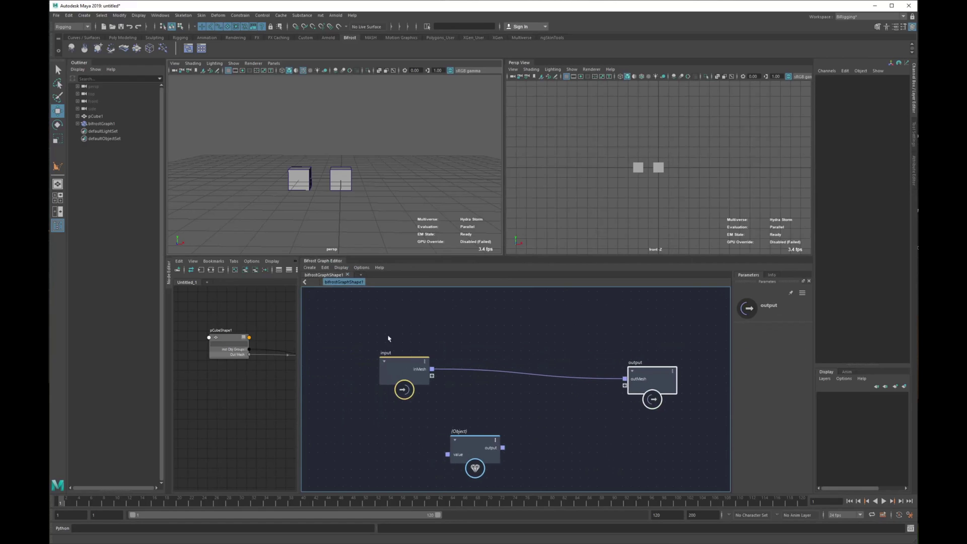
scroll(483, 382, "up", 2)
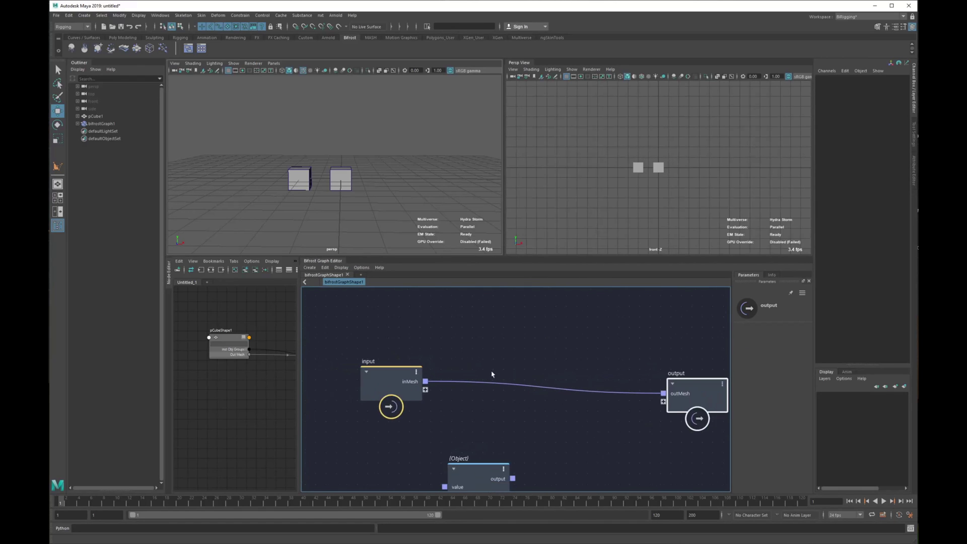
middle_click_drag(516, 366, 501, 371, "alt")
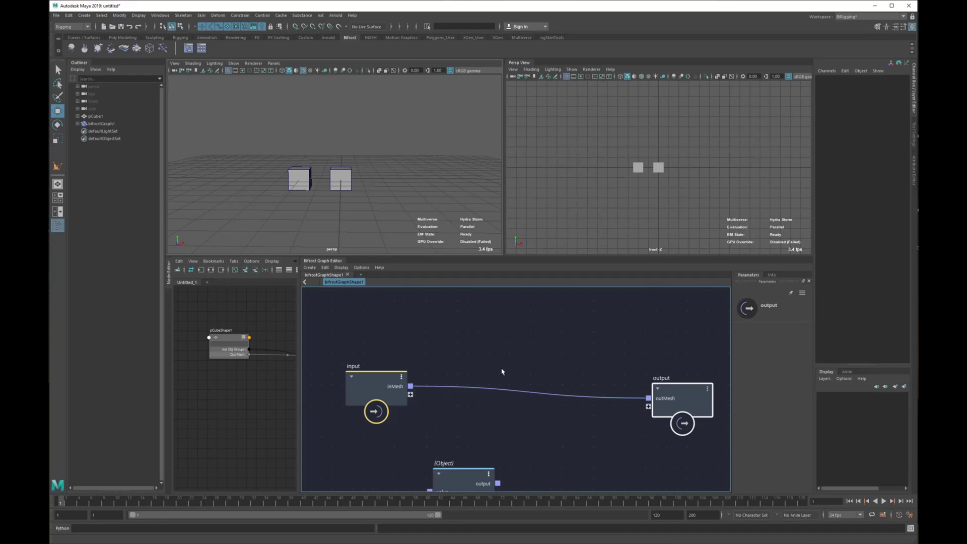
- Add a set_point_position node between the input and output nodes of the Bifrost graph
left_click(527, 350)
key("Tab")
type("set")
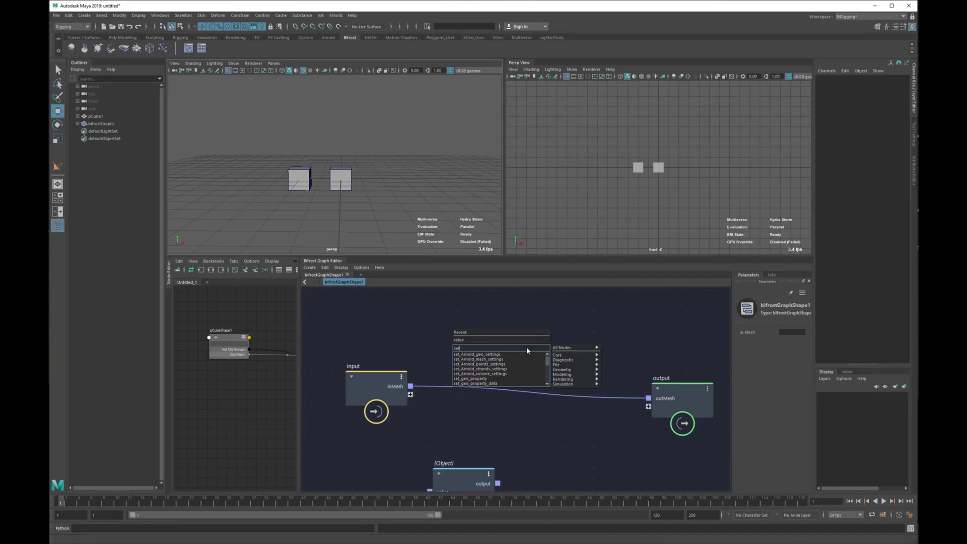
type("_point")
key("Down")
key("Return")
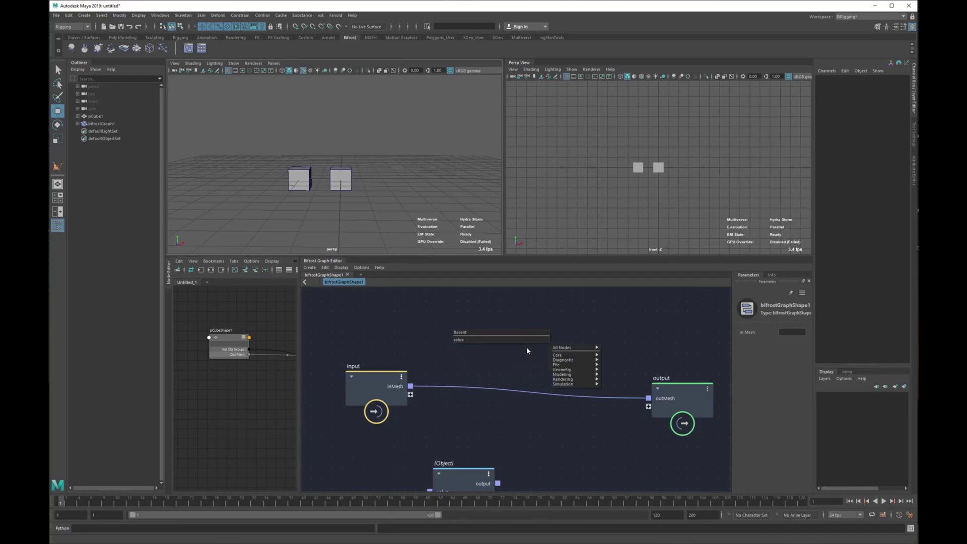
scroll(545, 347, "up", 2)
middle_click_drag(574, 343, 571, 369, "alt")
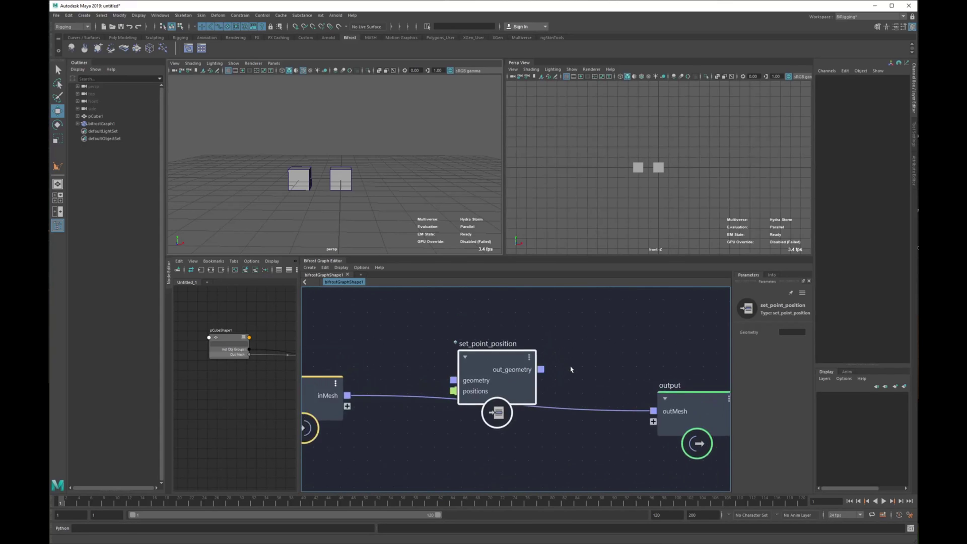
scroll(570, 370, "up", 2)
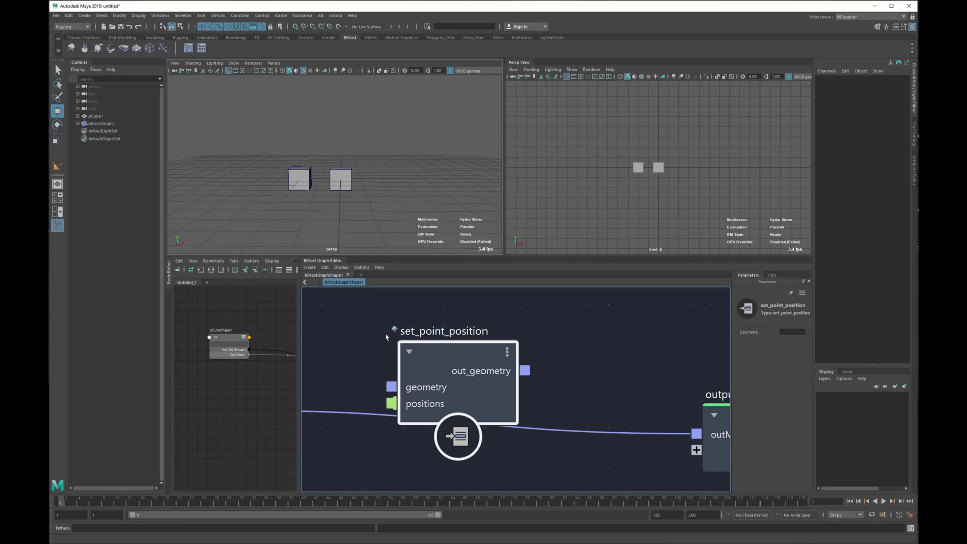
scroll(570, 345, "down", 1)
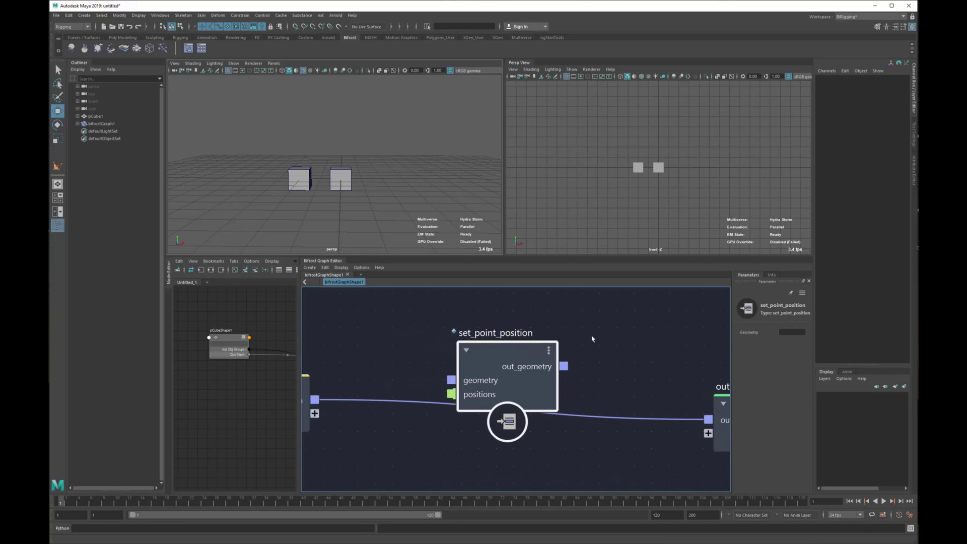
- Examine the inner graphs of set_point_position and its set_geo_property node, and return to the top-level bifrostGraphShape1 graph
double_click(497, 347)
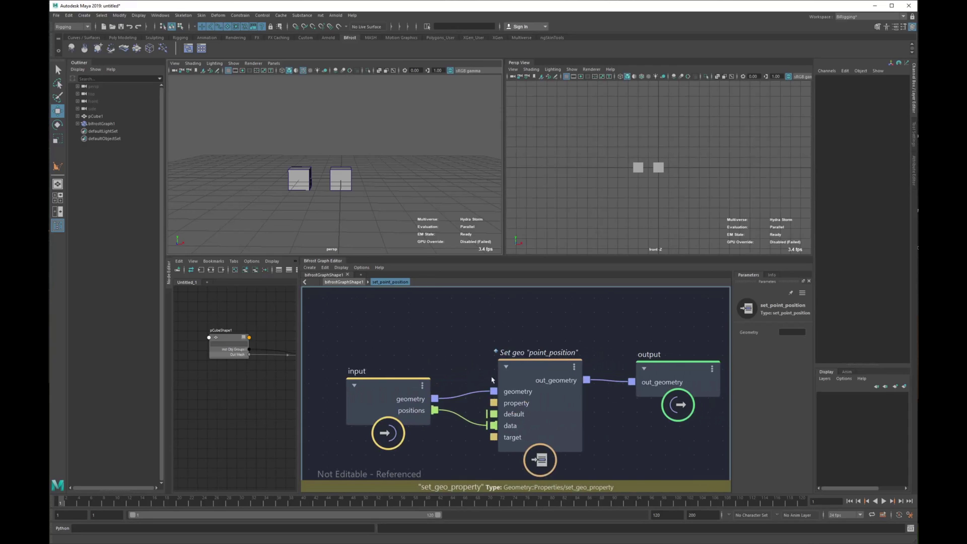
mouse_move(531, 375)
left_mouse_down()
mouse_move(530, 349)
mouse_move(526, 361)
left_mouse_up()
middle_click_drag(562, 371, 518, 357, "alt")
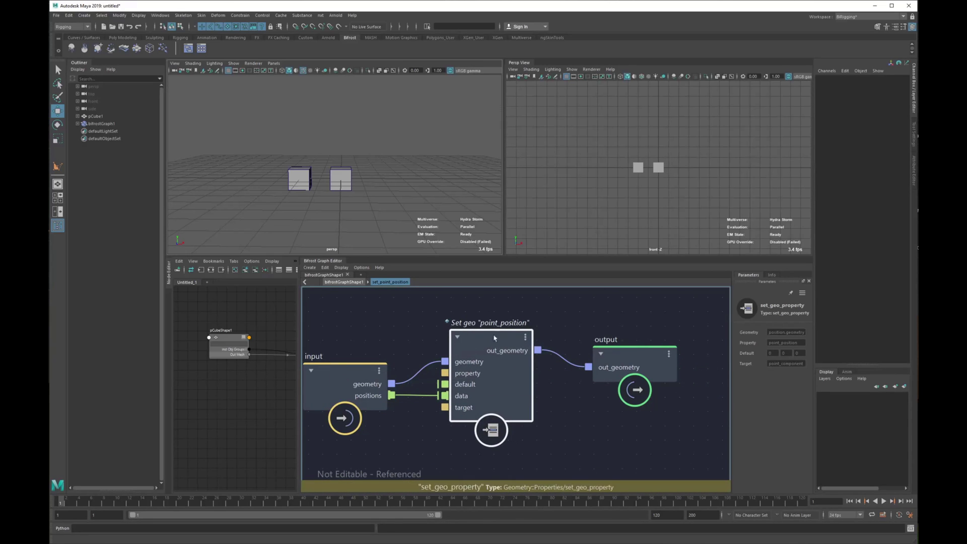
double_click(487, 337)
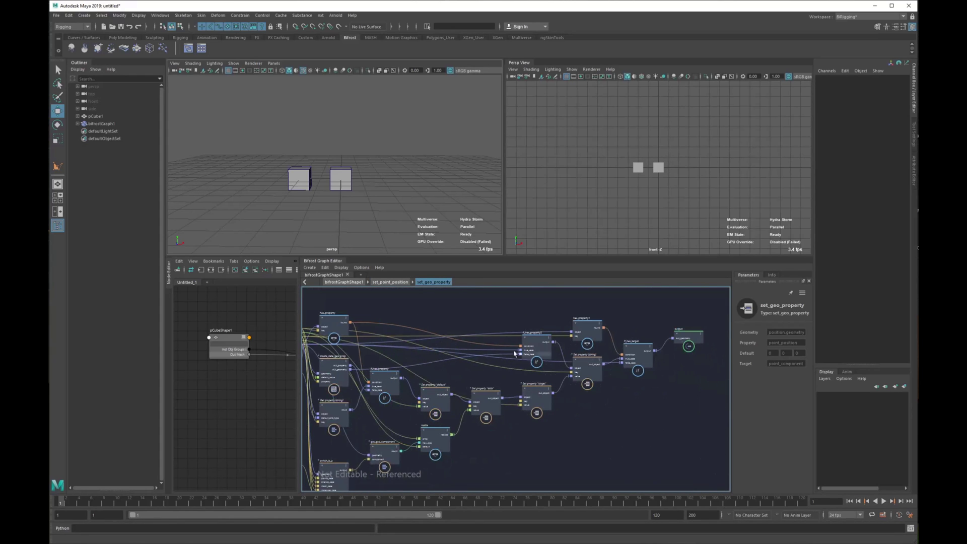
left_click(348, 283)
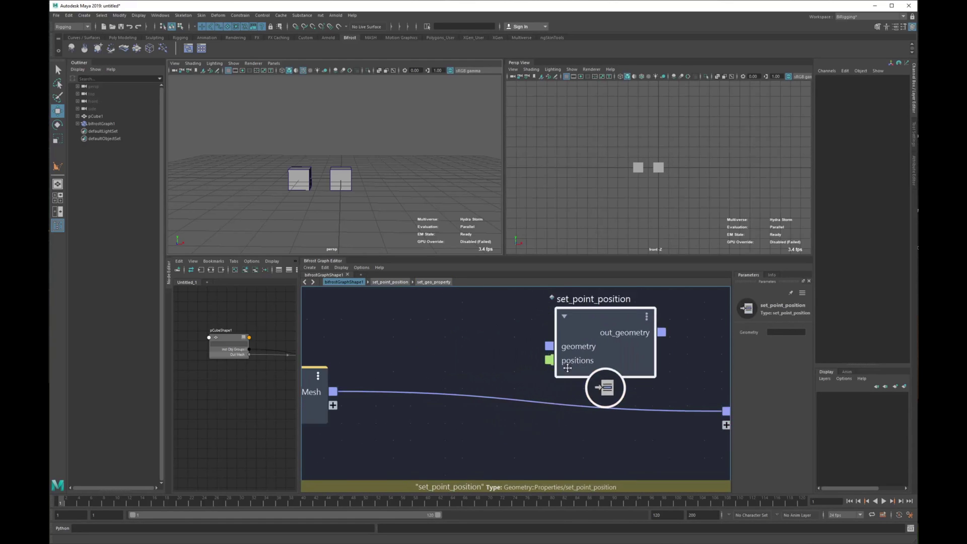
double_click(616, 307)
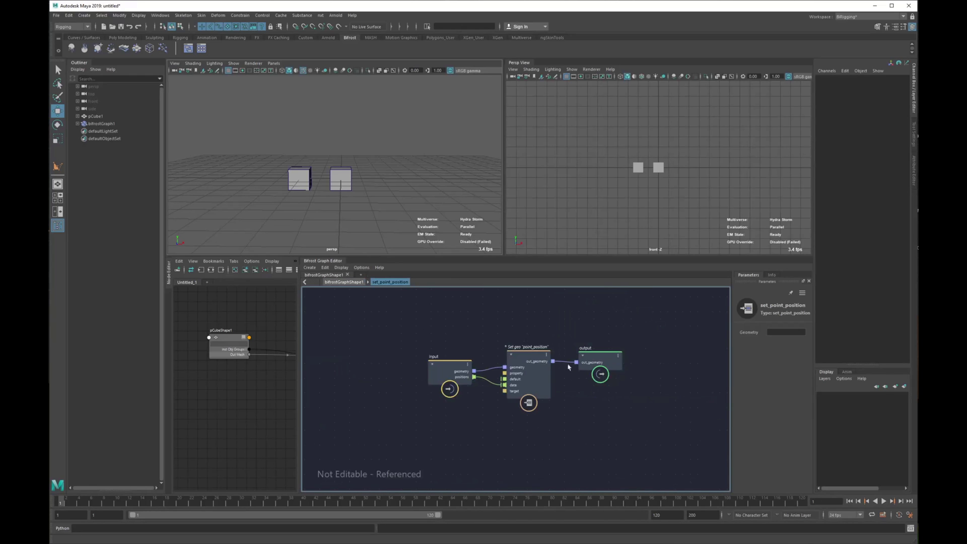
double_click(549, 350)
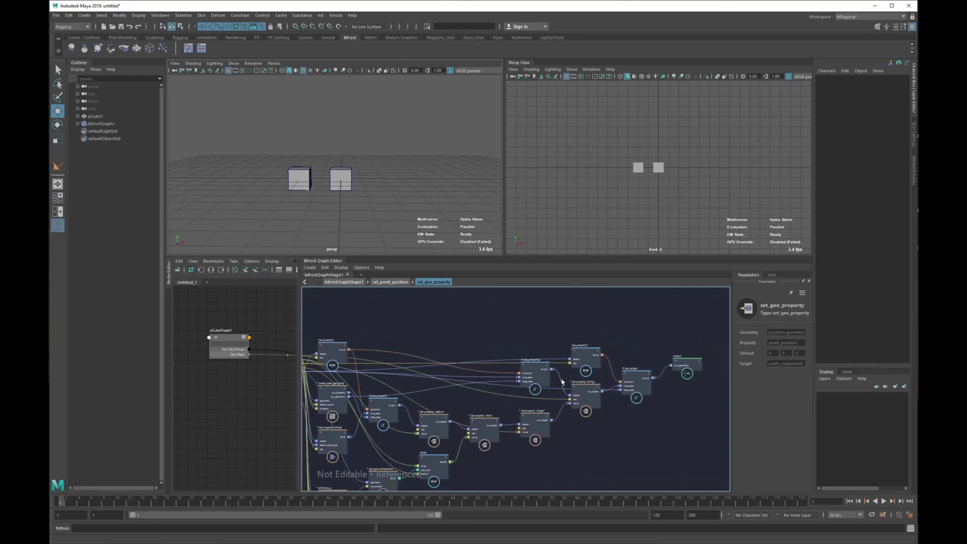
left_click_drag(377, 351, 314, 354)
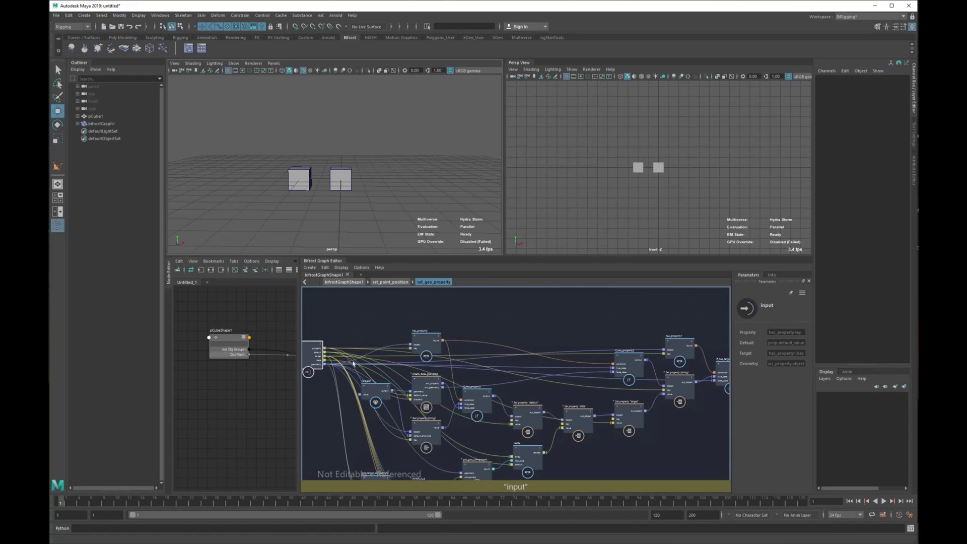
left_click(336, 282)
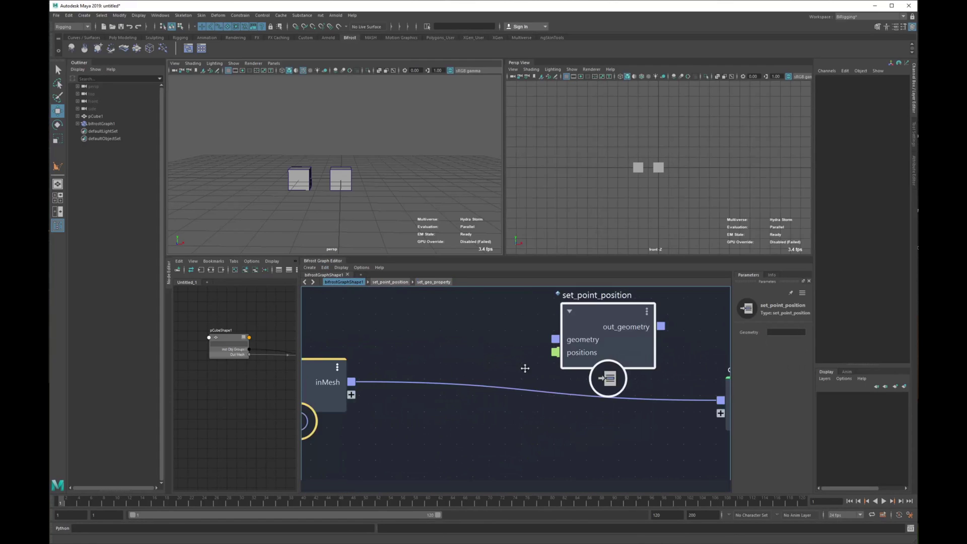
- Connect inMesh to set_point_position's geometry and its out_geometry to outMesh, and place the node between input and output
left_click_drag(357, 373, 512, 339)
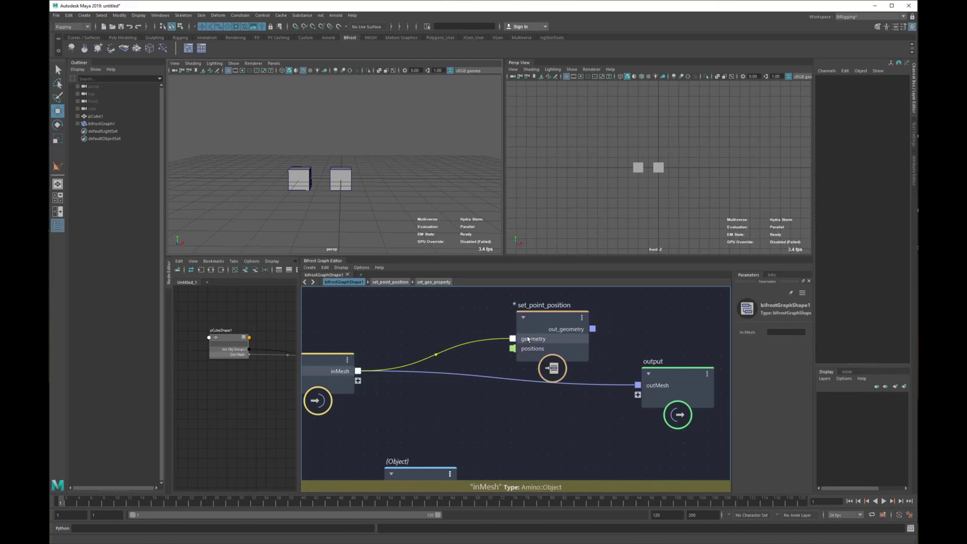
middle_click_drag(529, 340, 489, 349)
left_click_drag(550, 341, 689, 399)
left_click_drag(524, 330, 560, 345)
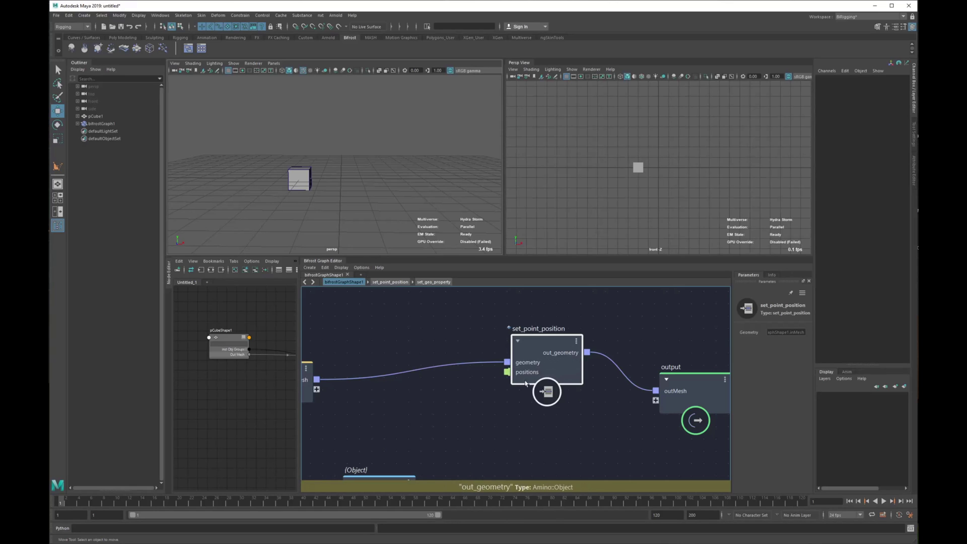
- Add a get_point_position node above the input node in the Bifrost graph
middle_click_drag(350, 330, 412, 333, "alt")
right_click_drag(412, 332, 444, 337, "alt")
middle_click_drag(443, 338, 448, 367, "alt")
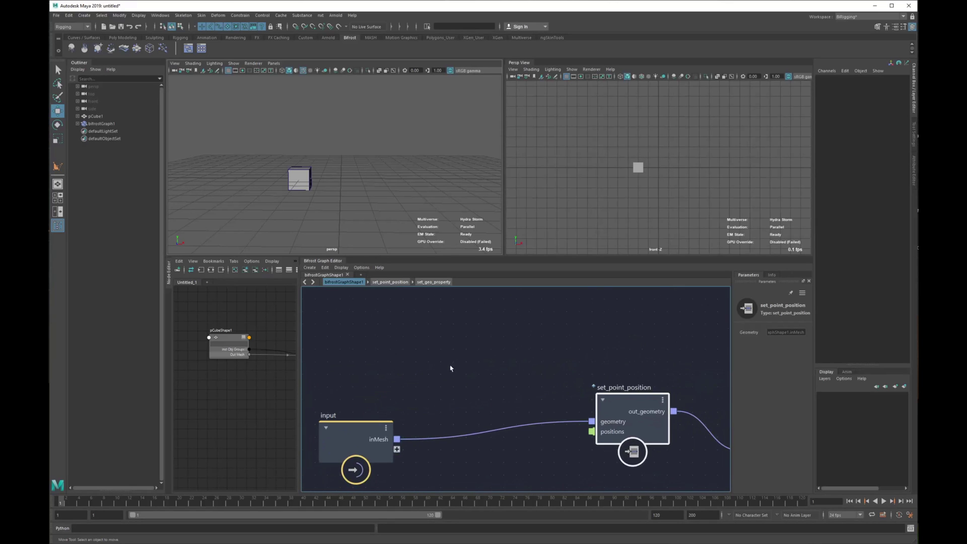
left_click(447, 345)
key("Tab")
type("get_po")
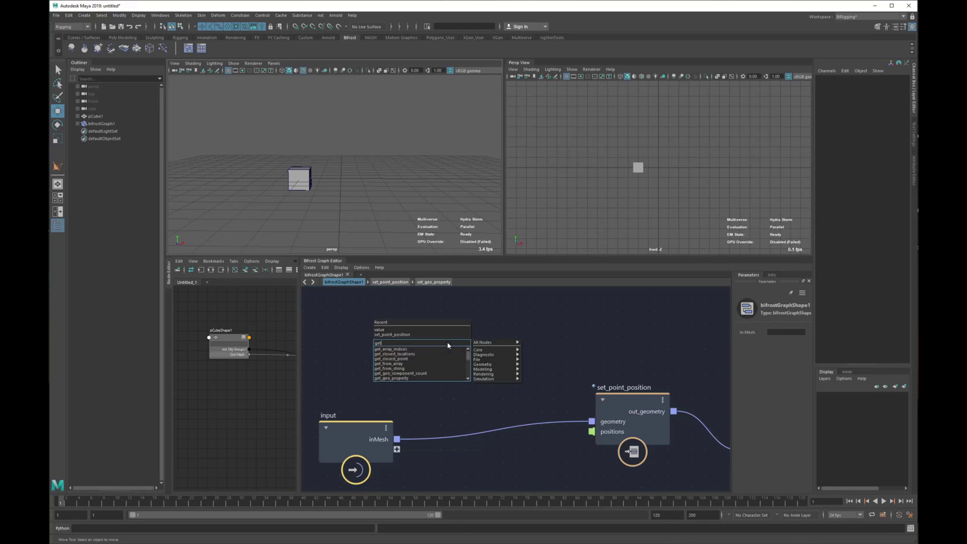
key("Down")
key("Down")
key("Down")
key("Return")
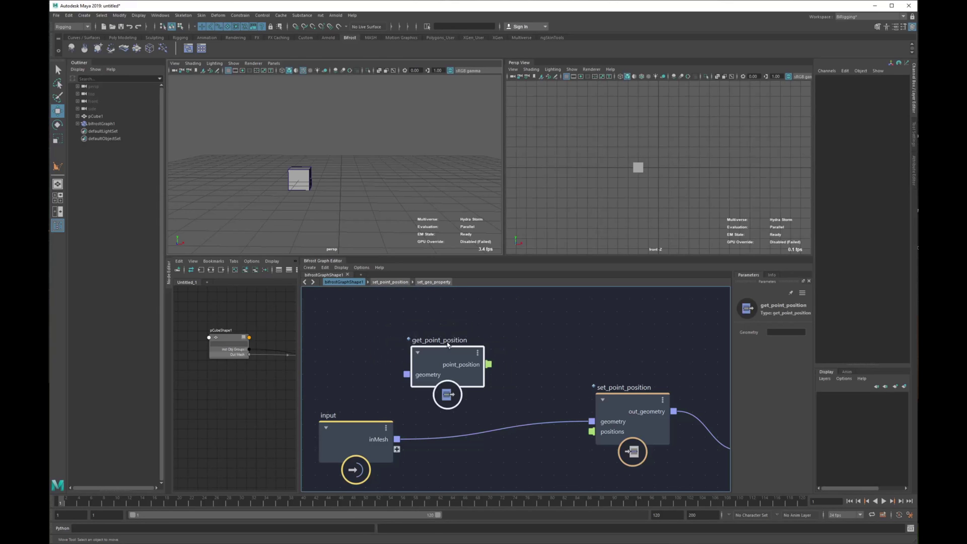
- Move the set_point_position and output nodes farther away from get_point_position to open up space between them
middle_click_drag(501, 352, 464, 320, "alt")
middle_click_drag(654, 338, 557, 328, "alt")
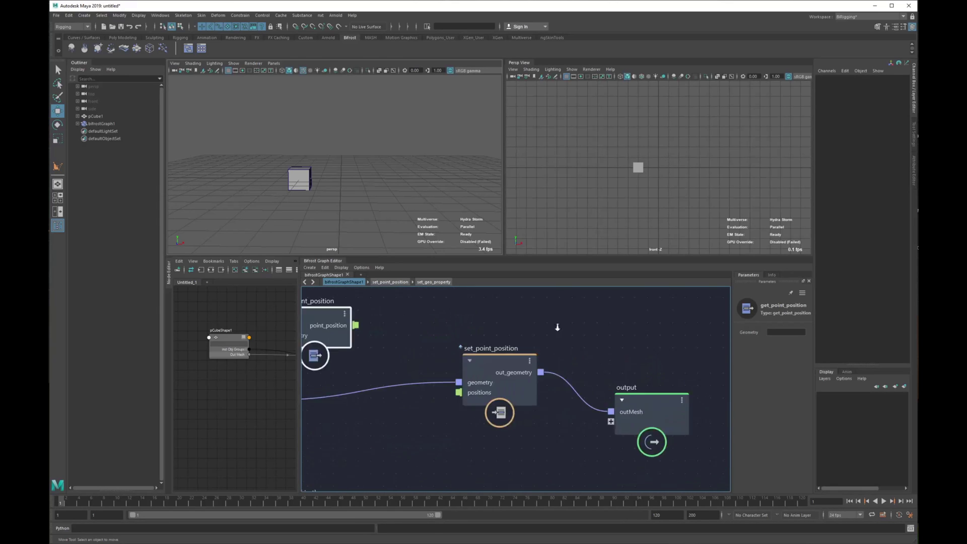
scroll(557, 329, "down", 2)
left_click_drag(506, 322, 714, 446)
left_click(459, 297)
middle_click_drag(395, 333, 453, 349, "alt")
left_click(443, 347)
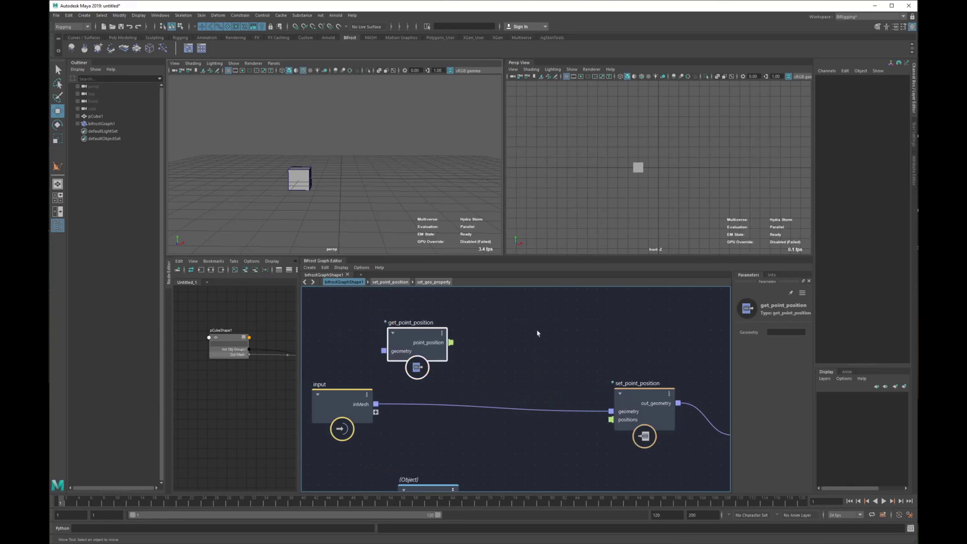
- Look inside get_point_position, connect inMesh to its geometry, and connect point_position to set_point_position's positions
double_click(419, 335)
left_click(344, 281)
left_click_drag(396, 409, 461, 372)
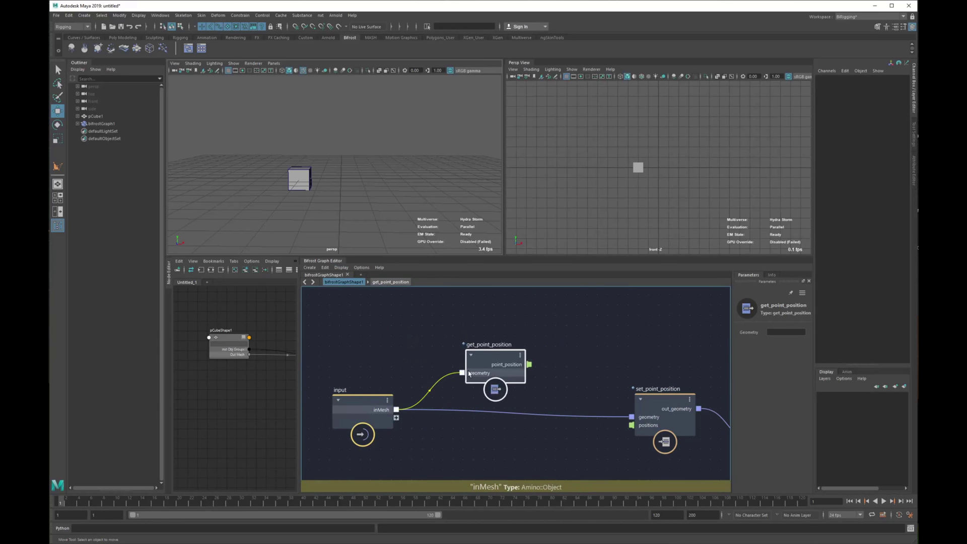
scroll(457, 391, "up", 3)
scroll(468, 351, "down", 3)
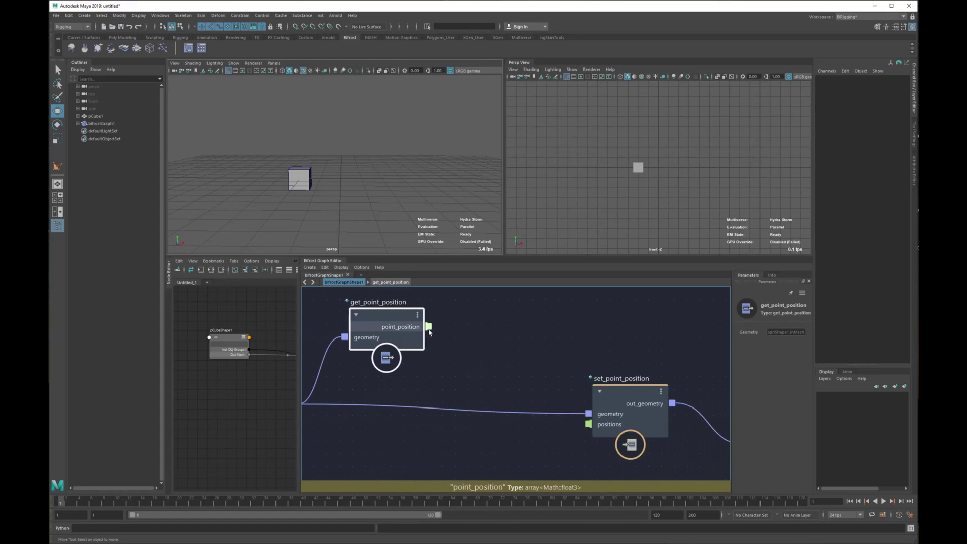
left_click_drag(426, 325, 592, 426)
scroll(438, 410, "down", 2)
left_click_drag(363, 395, 331, 384)
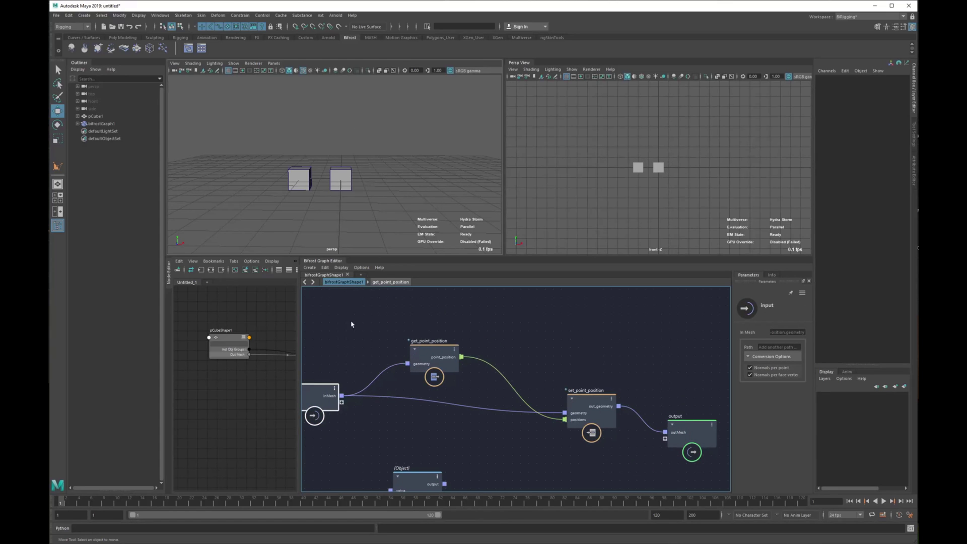
- Try moving the upper corner vertex of pCube1 to test the graph's output cube, and undo the move
left_click(300, 182)
left_click(282, 179)
left_click_drag(270, 160, 295, 174)
left_click_drag(290, 168, 252, 161)
key("ctrl+z")
- Reposition get_point_position, set_point_position and the output node to widen the gap along the point_position connection
mouse_move(453, 356)
left_mouse_down()
mouse_move(431, 344)
mouse_move(437, 349)
left_mouse_up()
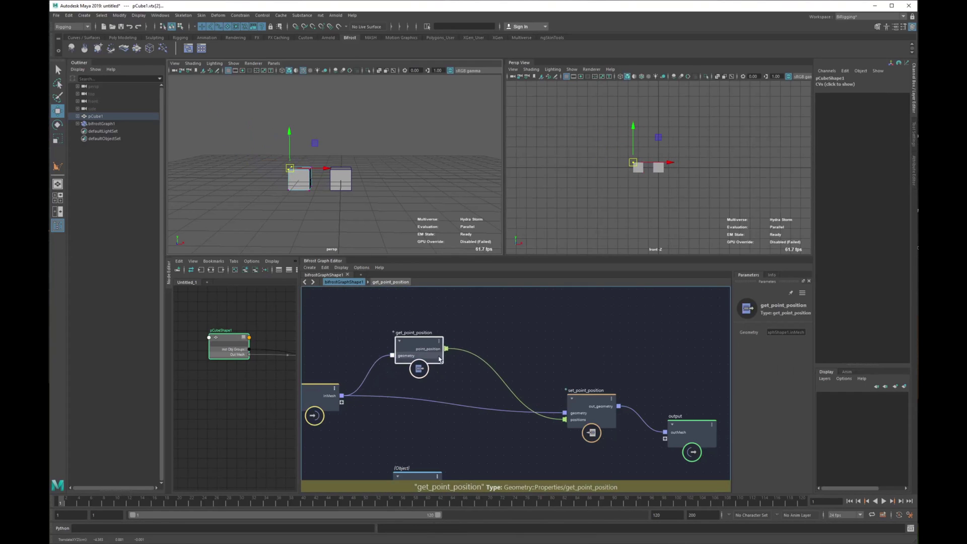
scroll(444, 363, "up", 2)
middle_click_drag(491, 390, 417, 364, "alt")
mouse_move(571, 404)
left_mouse_down()
mouse_move(558, 392)
mouse_move(566, 397)
left_mouse_up()
middle_click_drag(612, 423, 526, 412, "alt")
left_click_drag(643, 418, 704, 410)
left_click_drag(466, 312, 560, 373)
middle_click_drag(358, 304, 472, 334, "alt")
scroll(473, 335, "down", 2)
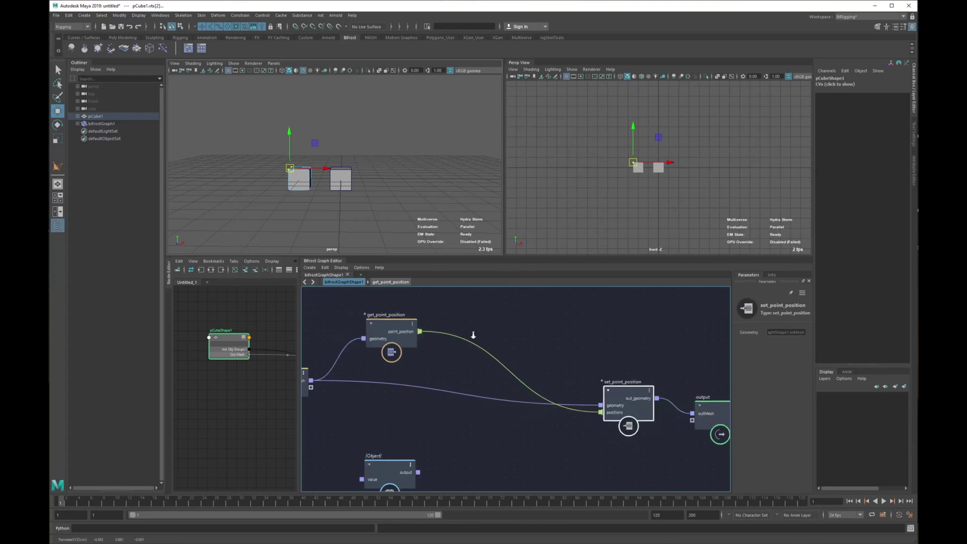
- Move get_point_position closer to the input node and shift the input node slightly away beneath it
left_click_drag(394, 327, 346, 323)
scroll(508, 336, "down", 2)
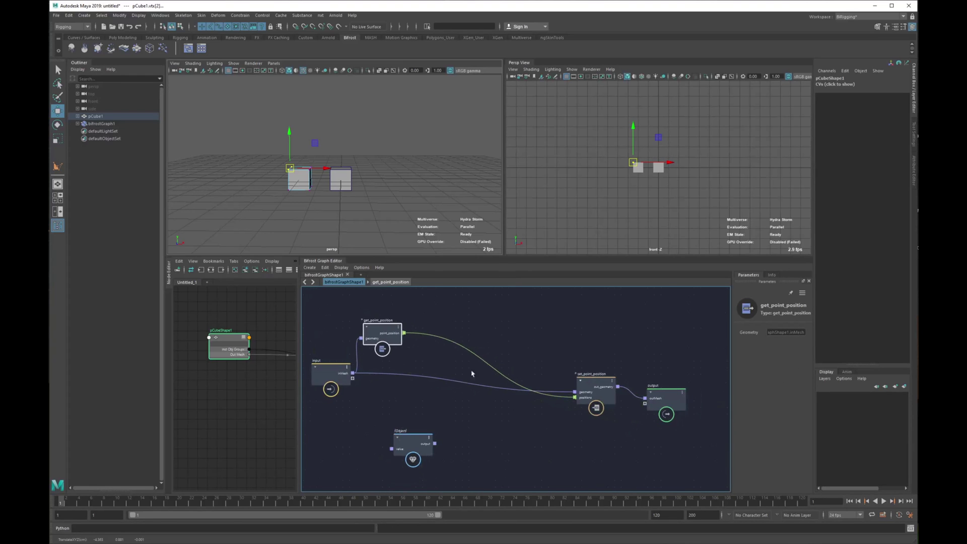
middle_click_drag(435, 361, 494, 372, "alt")
right_click_drag(494, 371, 508, 384, "alt")
left_click_drag(345, 383, 333, 372)
right_click_drag(439, 376, 458, 375, "alt")
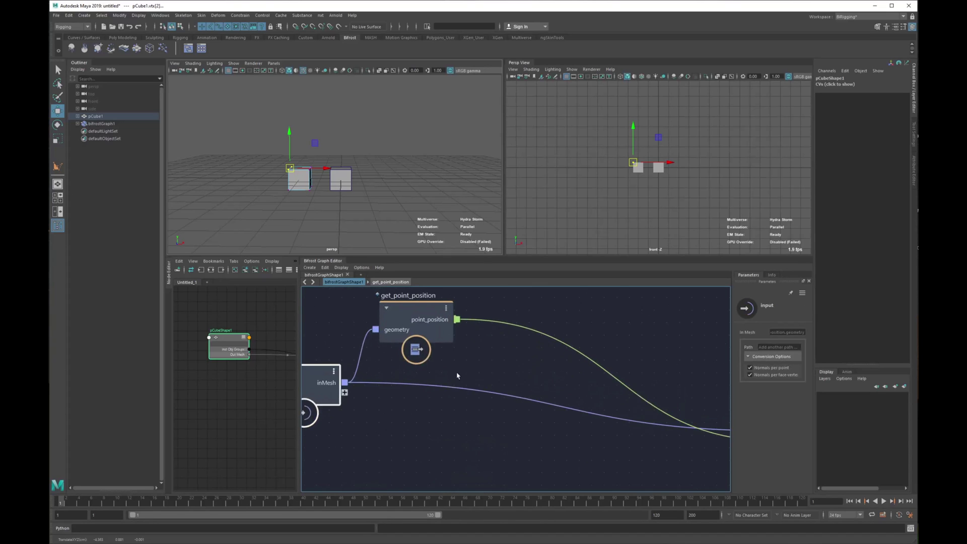
- Rename the get_point_position node in the Bifrost graph as base_pp
middle_click_drag(458, 376, 470, 397, "alt")
scroll(483, 381, "up", 2)
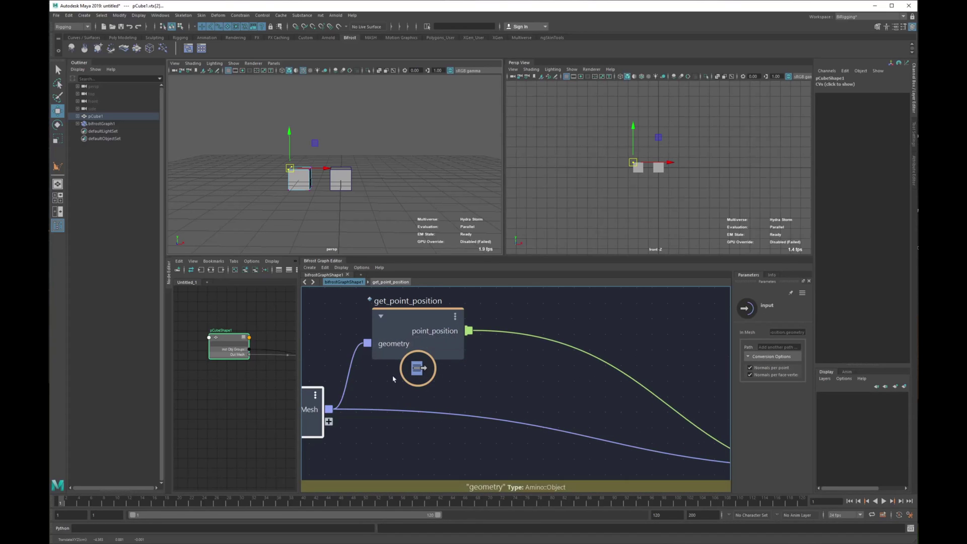
scroll(368, 343, "up", 2)
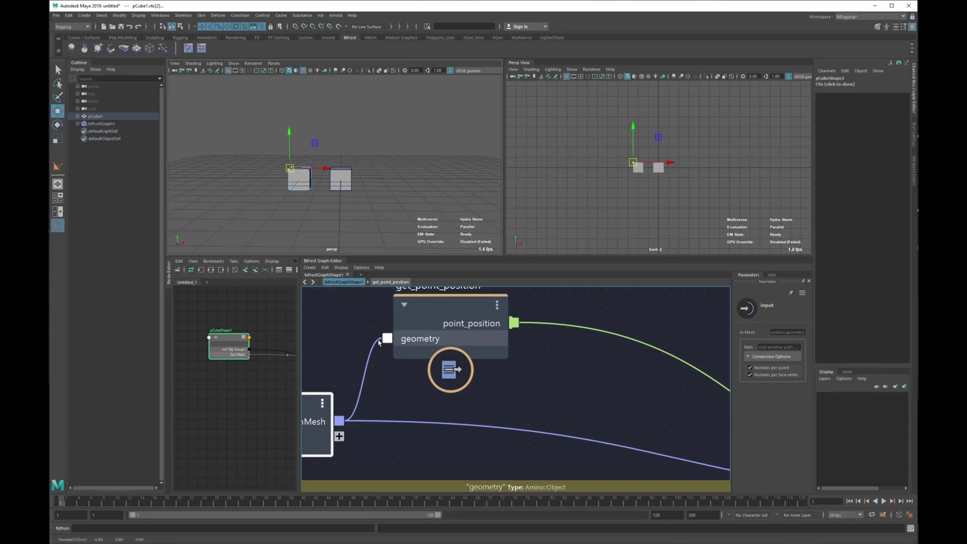
middle_click_drag(501, 335, 477, 374, "alt")
scroll(438, 376, "down", 1)
double_click(396, 310)
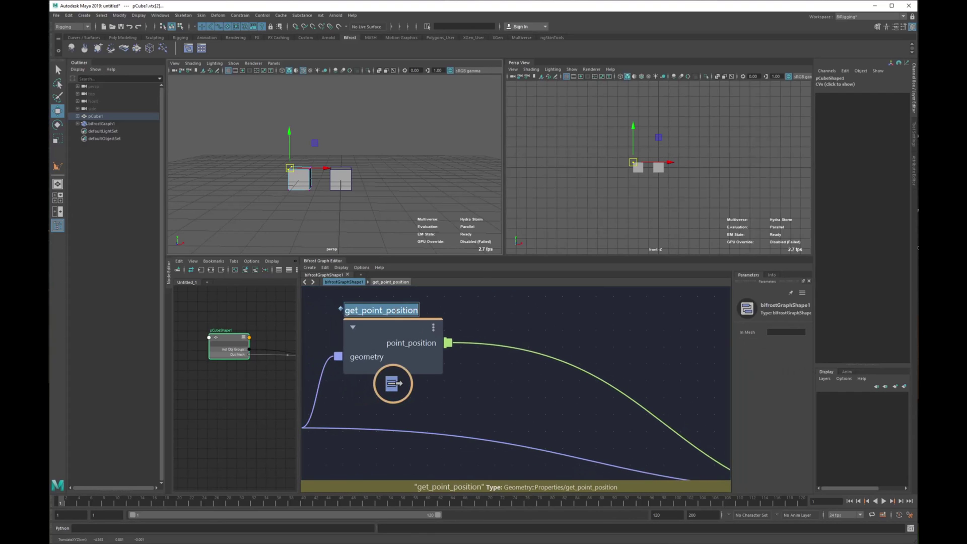
type("ge")
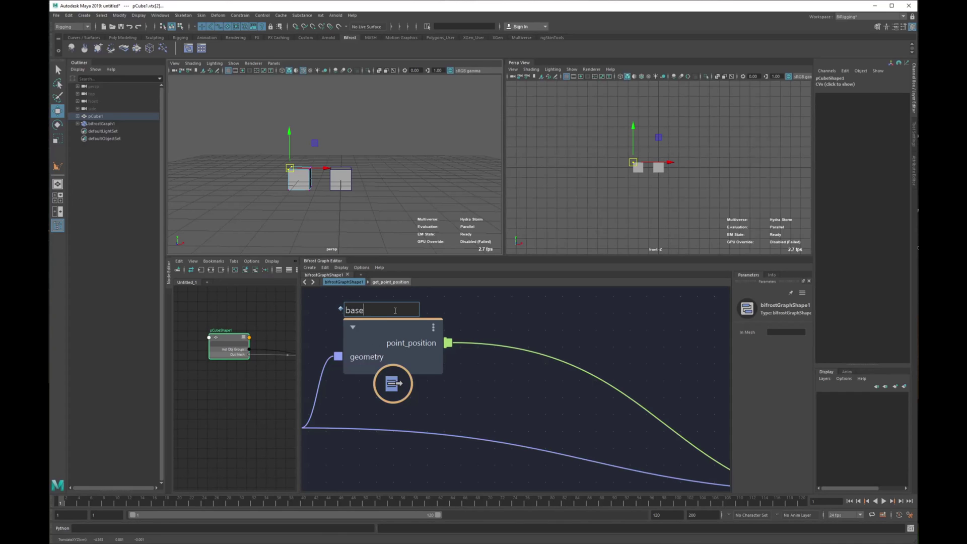
key("Return")
key("a")
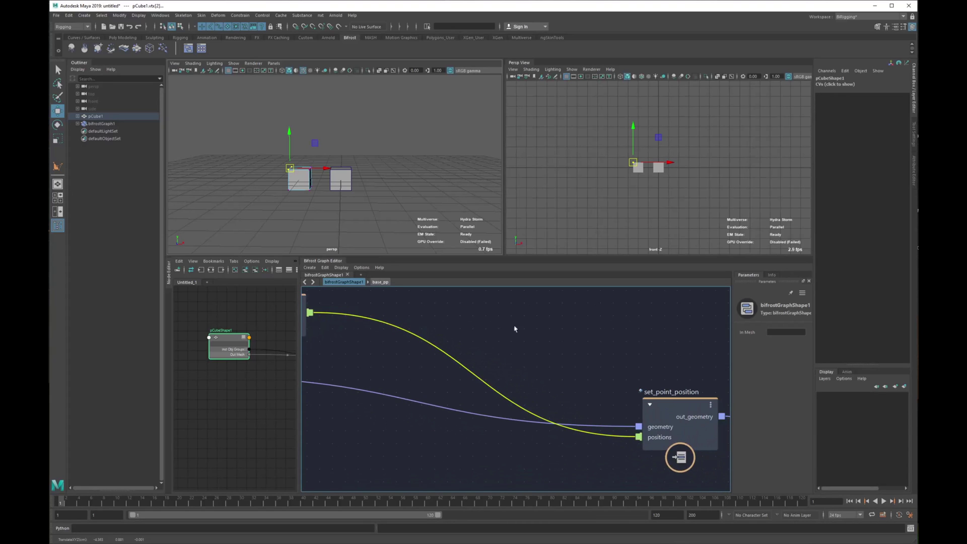
- Add a watchpoint to the connection from base_pp's point_position to set_point_position and examine the size, min and max values
right_click(460, 370)
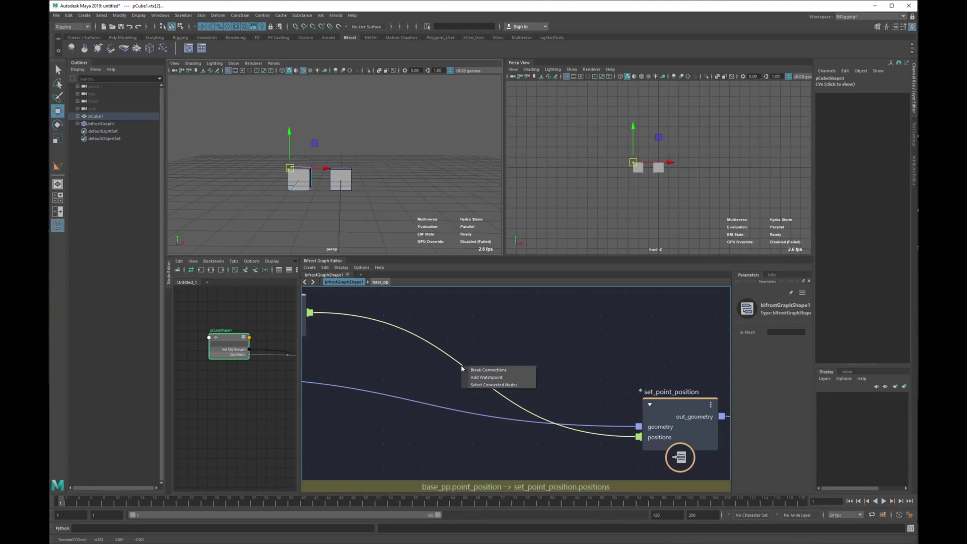
left_click(499, 377)
scroll(451, 360, "up", 2)
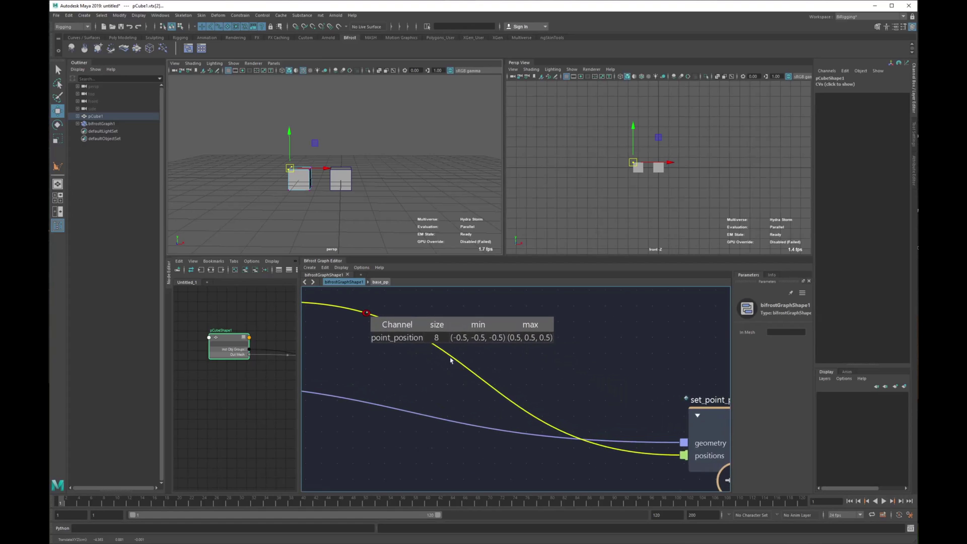
middle_click_drag(394, 352, 415, 360, "alt")
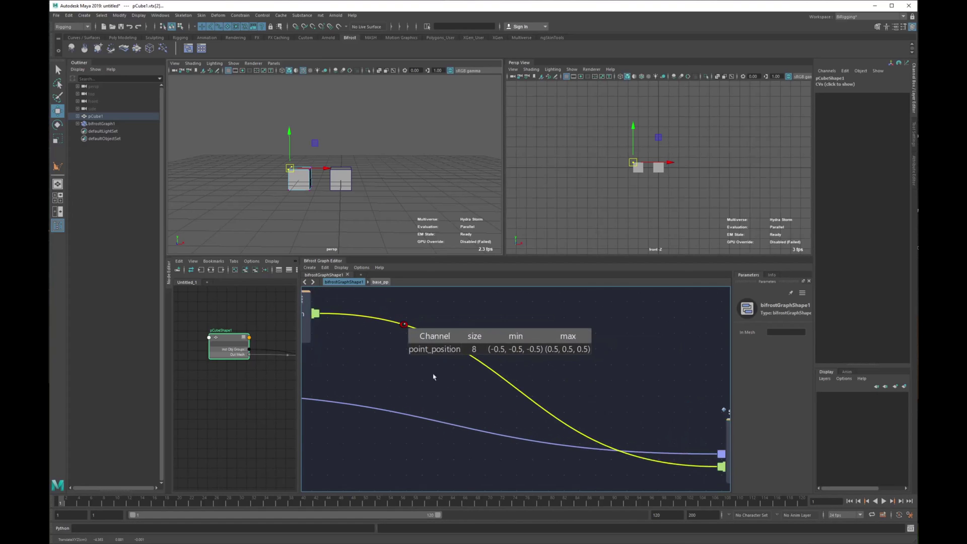
scroll(433, 375, "up", 2)
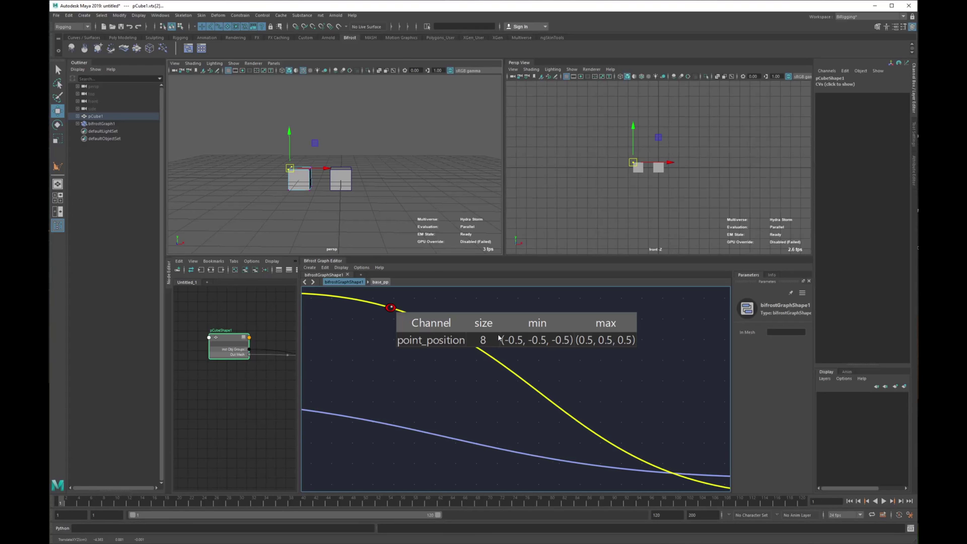
middle_click_drag(514, 357, 540, 366, "alt")
middle_click_drag(651, 395, 680, 397, "alt")
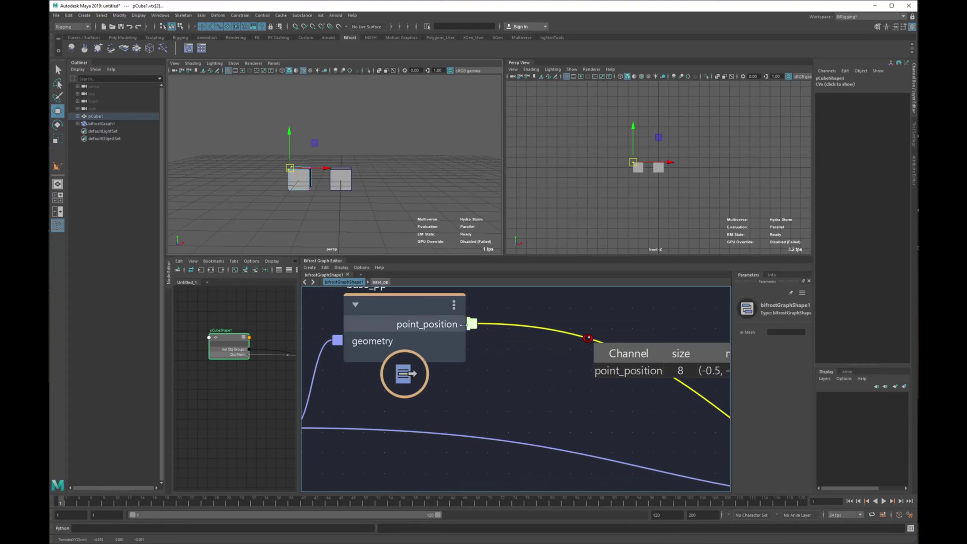
middle_click_drag(515, 365, 480, 285, "alt")
- Add a watchpoint to the connection from inMesh to set_point_position's geometry and examine the mesh properties it lists
right_click(512, 371)
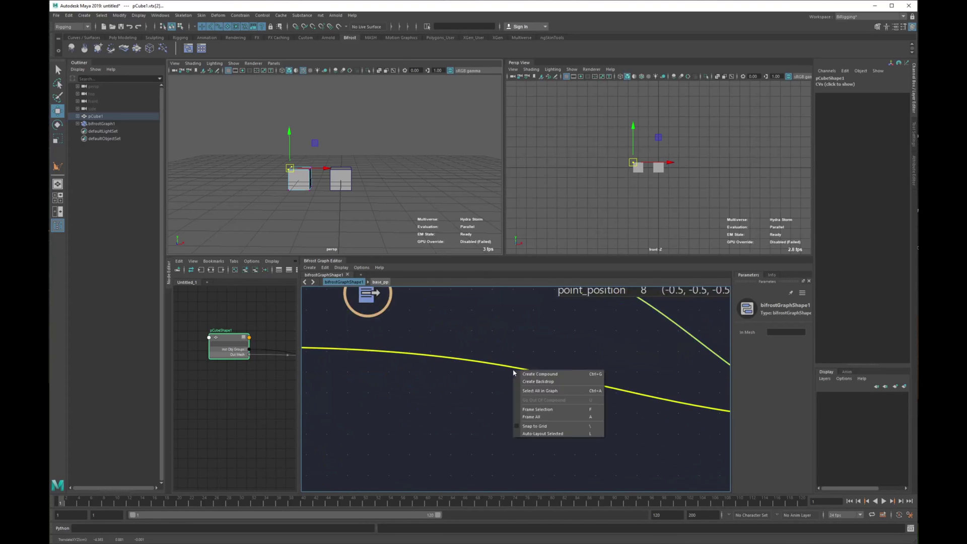
left_click(508, 377)
right_click(516, 369)
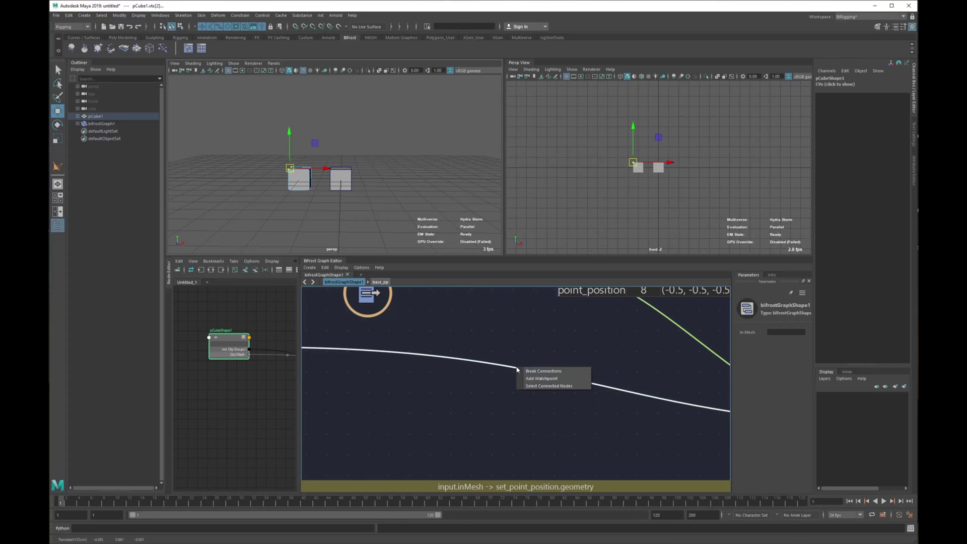
left_click(538, 375)
middle_click_drag(546, 381, 399, 339, "alt")
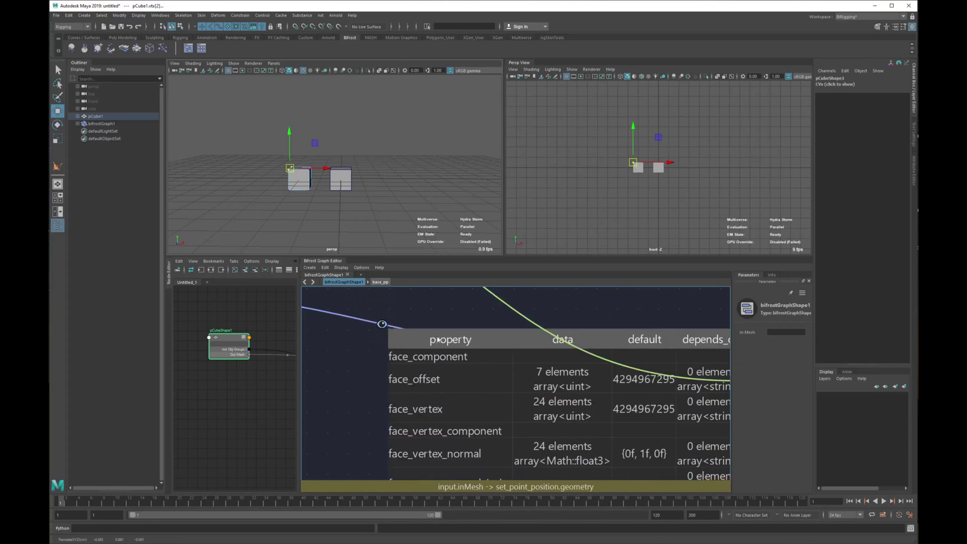
right_click_drag(496, 297, 524, 399, "alt")
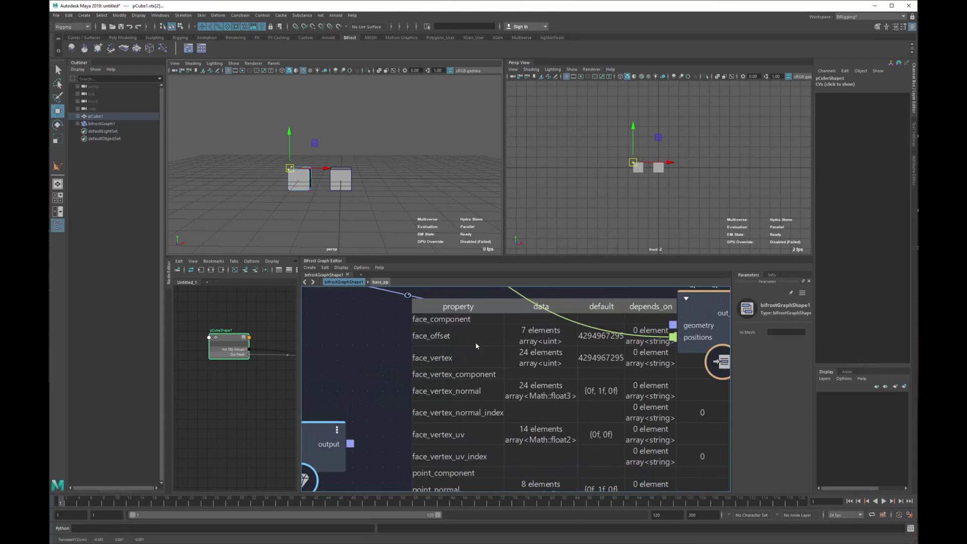
middle_click_drag(475, 435, 479, 361, "alt")
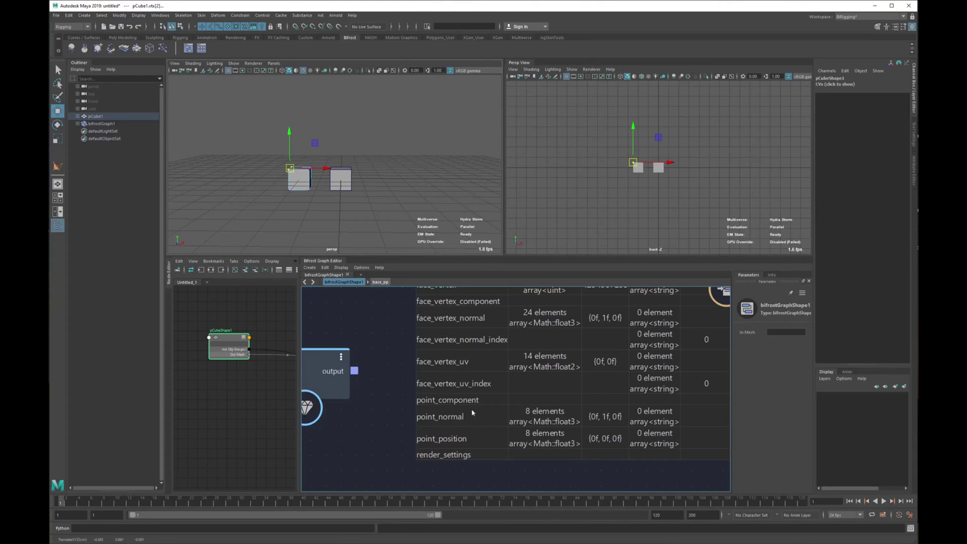
right_click_drag(472, 413, 496, 329, "alt")
middle_click_drag(496, 329, 449, 377, "alt")
right_click_drag(449, 377, 414, 322, "alt")
middle_click_drag(414, 322, 468, 390, "alt")
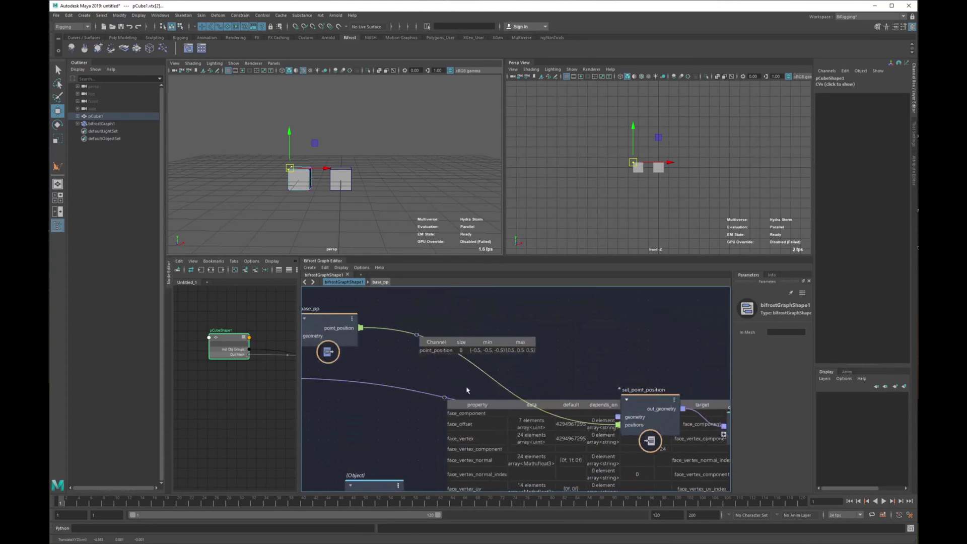
- Remove both watchpoints from the graph connections and shift base_pp slightly above the input node
left_click(442, 398)
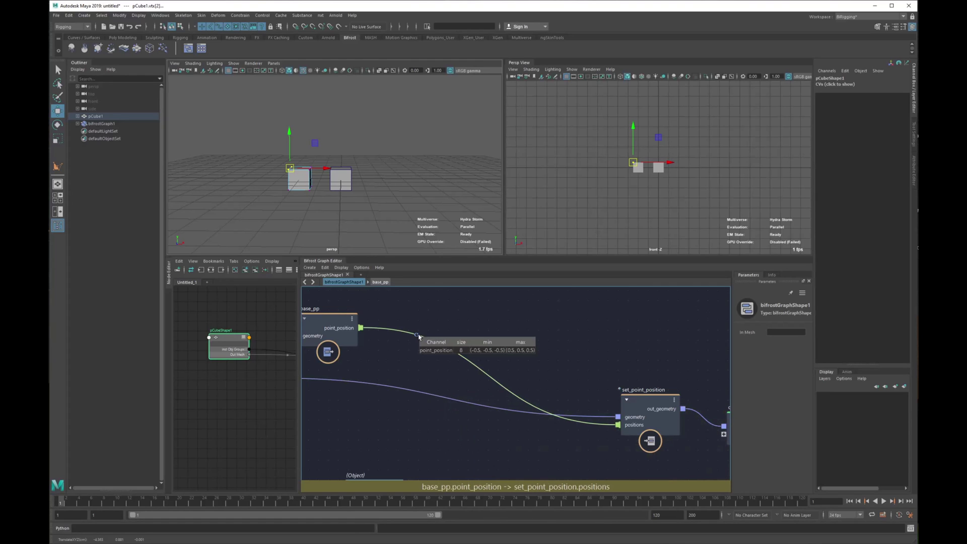
right_click(417, 336)
left_click(437, 351)
middle_click_drag(438, 356, 579, 370, "alt")
left_click_drag(469, 344, 476, 328)
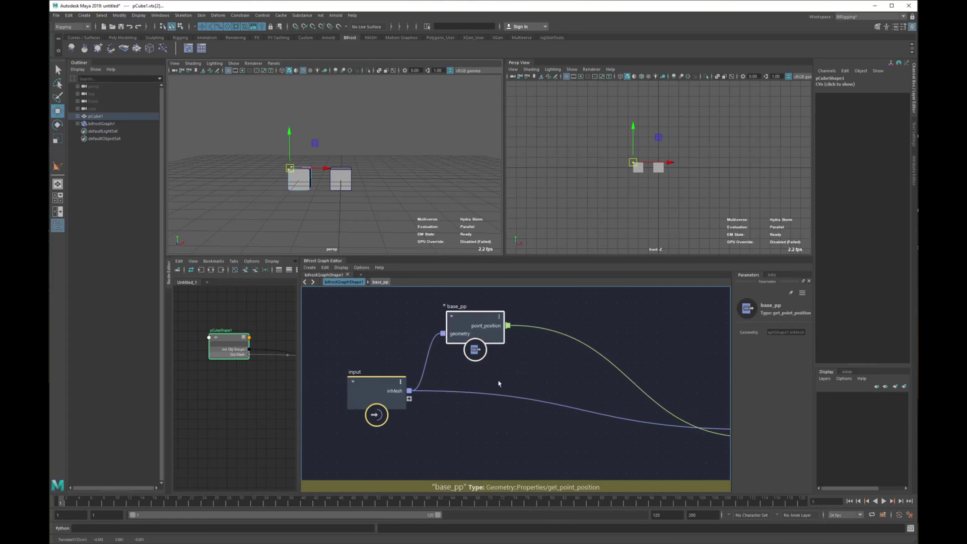
middle_click_drag(498, 468, 481, 419, "alt")
- Return pCube1 to object mode, duplicate it, and move the duplicate along X to Translate X -4
left_click(418, 179)
right_click_drag(311, 173, 372, 138)
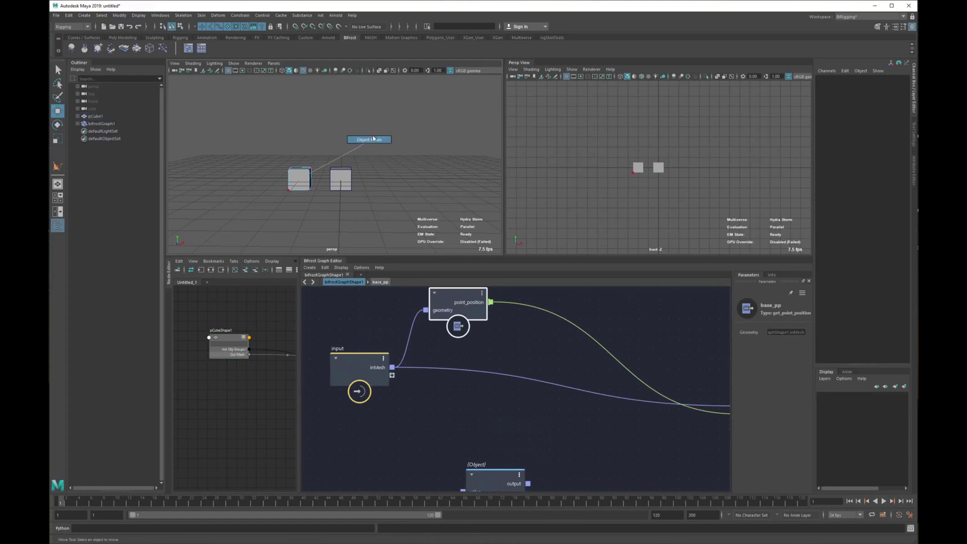
left_click(335, 134)
left_click(295, 177)
key("ctrl+d")
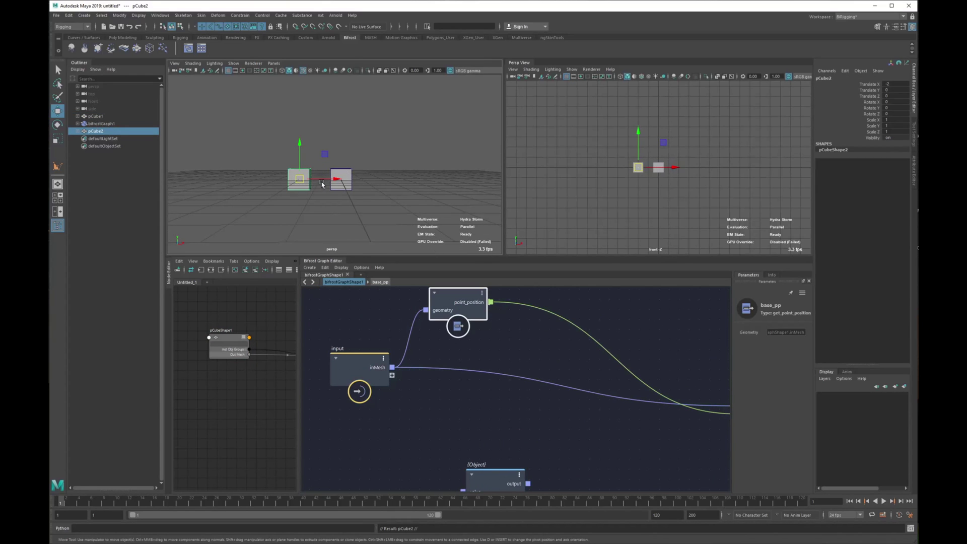
mouse_move(301, 179)
left_mouse_down()
mouse_move(267, 182)
mouse_move(306, 196)
mouse_move(315, 179)
mouse_move(291, 180)
left_mouse_up()
key("ctrl+z")
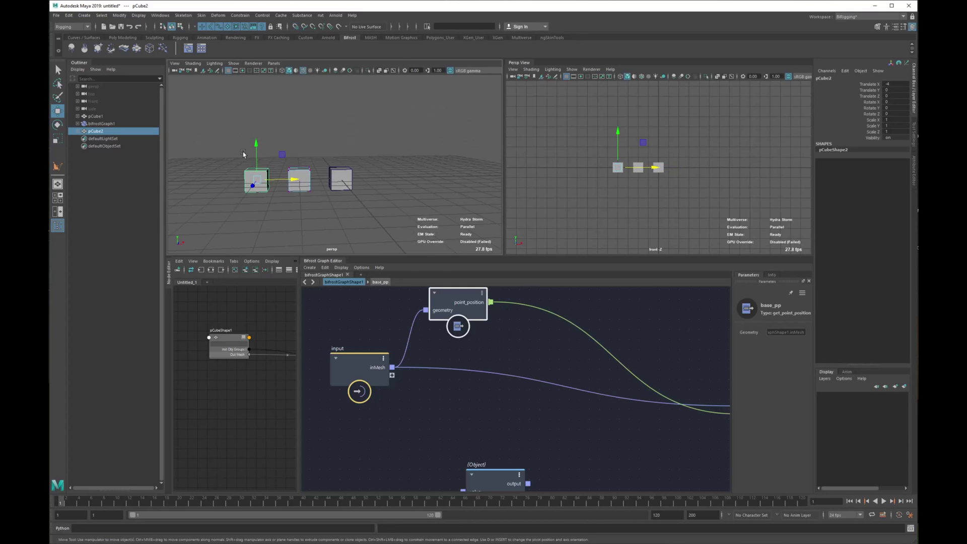
- Pull pCube2's upper outer corner vertices up and away from the cube, and reselect pCube2 as an object
right_click_drag(254, 179, 197, 133)
left_click_drag(214, 143, 249, 177)
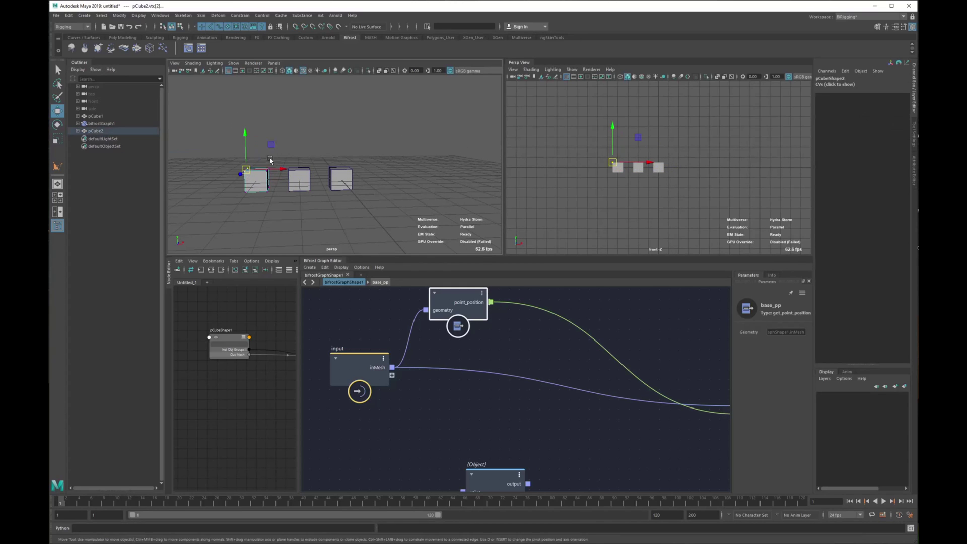
left_click_drag(271, 145, 249, 113)
left_click(316, 139)
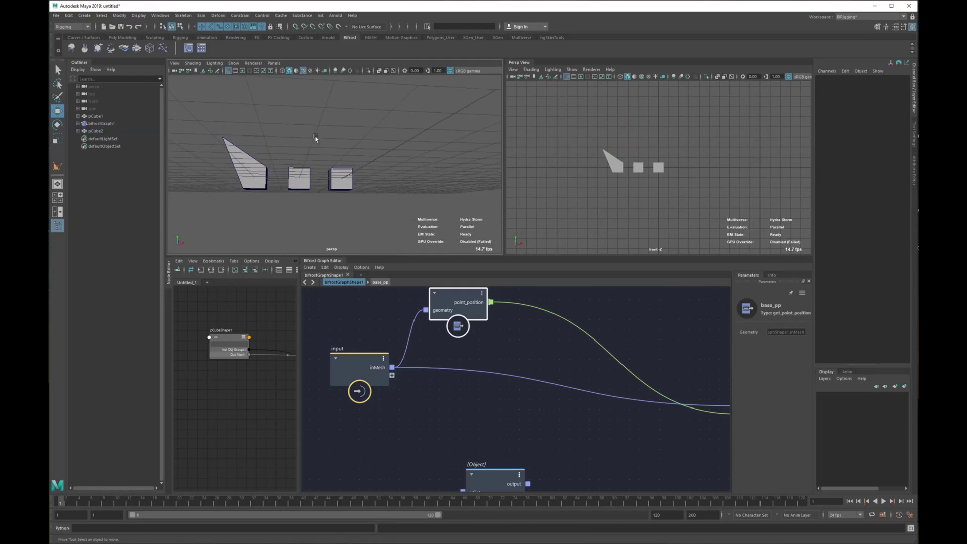
left_click(252, 171)
left_click_drag(257, 216, 257, 222, "alt")
- Add an Object-type port to the input node using the Object value node and rename the port target
middle_click_drag(471, 400, 467, 391, "alt")
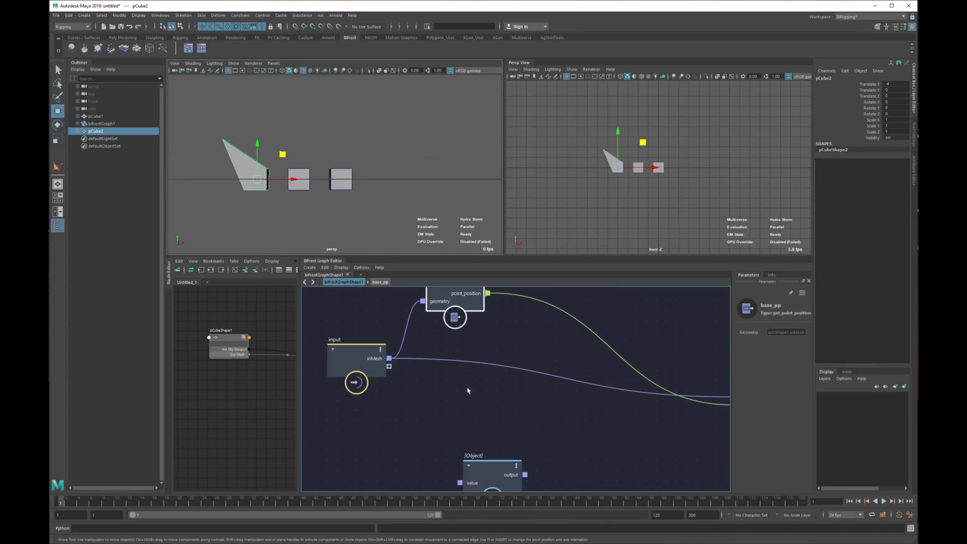
left_click_drag(483, 466, 402, 397)
right_click(375, 368)
left_click(403, 375)
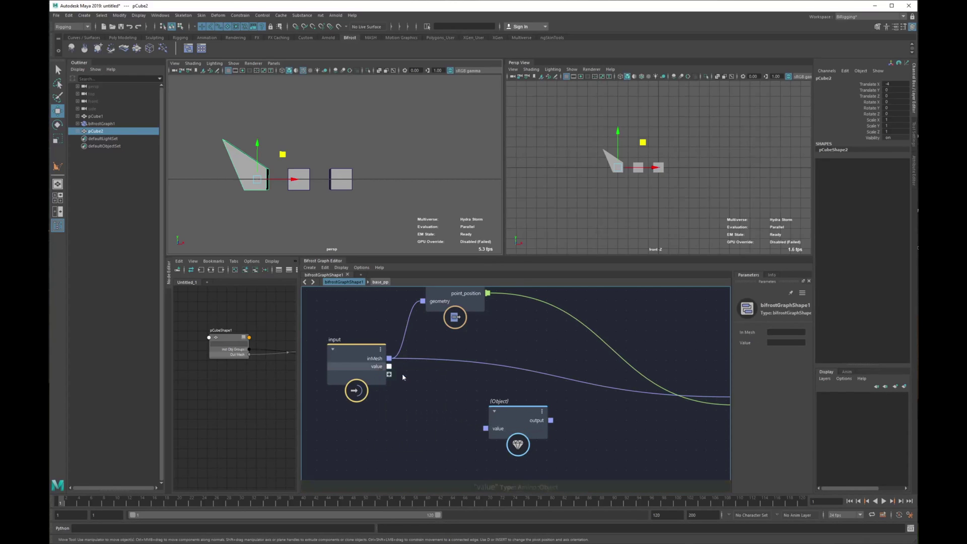
type("target")
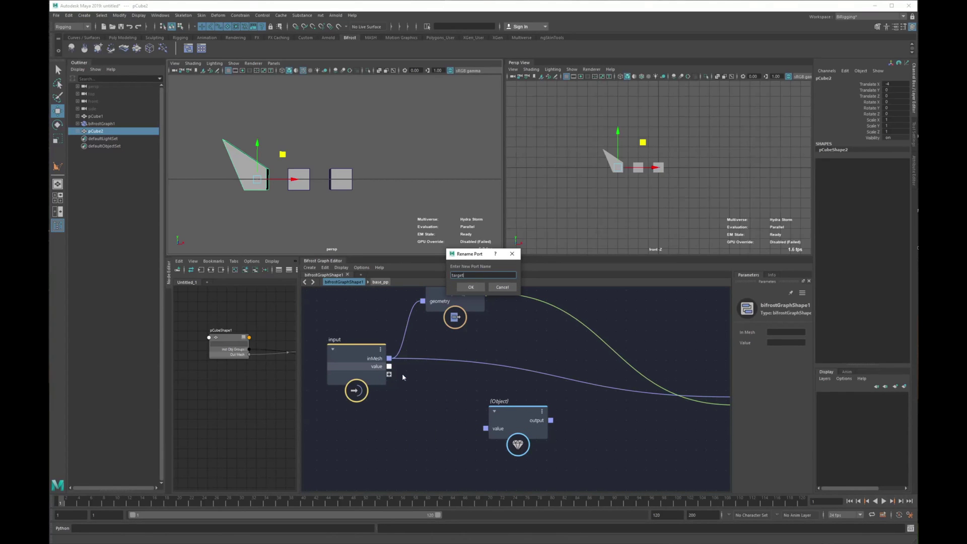
key("Return")
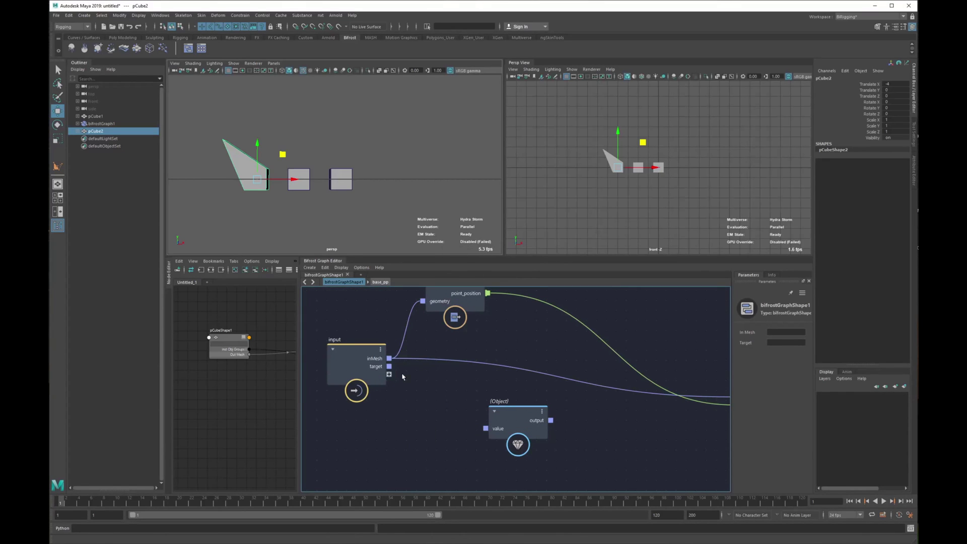
- Add pCubeShape2 to the Node Editor, widen the editor, and place the node directly beneath pCubeShape1
left_click(76, 135)
left_click_drag(104, 138, 232, 376)
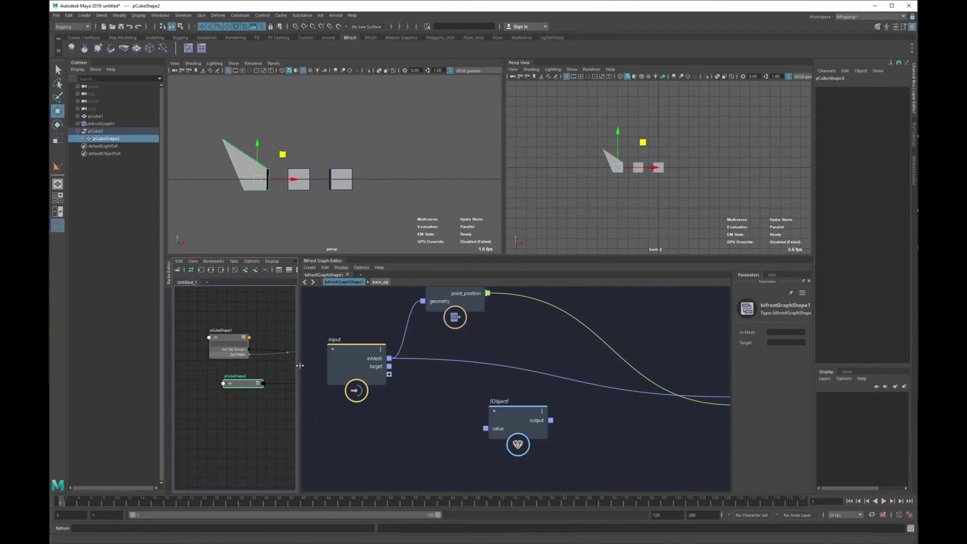
left_click_drag(299, 365, 390, 366)
scroll(279, 388, "up", 2)
middle_click_drag(284, 382, 277, 400, "alt")
left_click_drag(215, 396, 201, 382)
middle_click_drag(225, 389, 266, 412, "alt")
- Connect pCubeShape2's Out Mesh to the Target input of bifrostGraphShape1
left_click(232, 394)
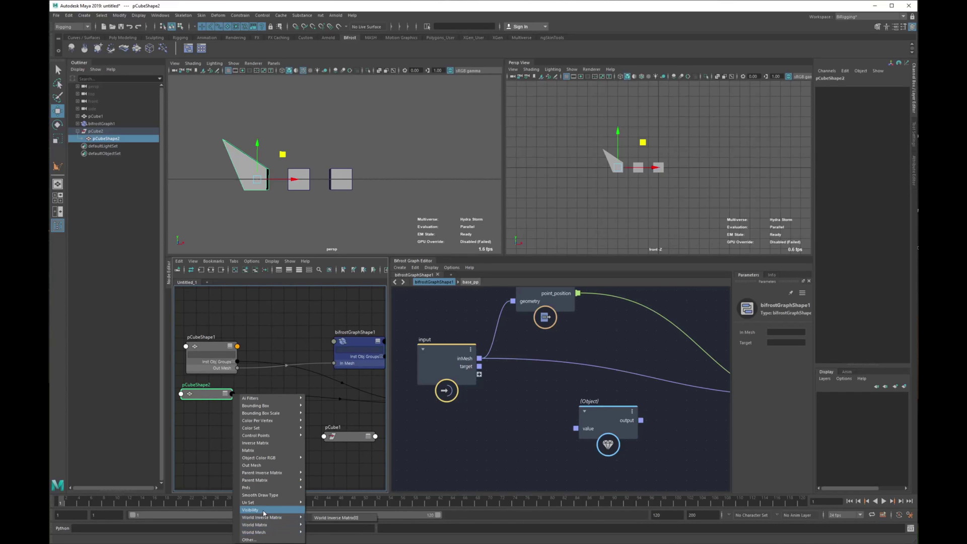
left_click(262, 465)
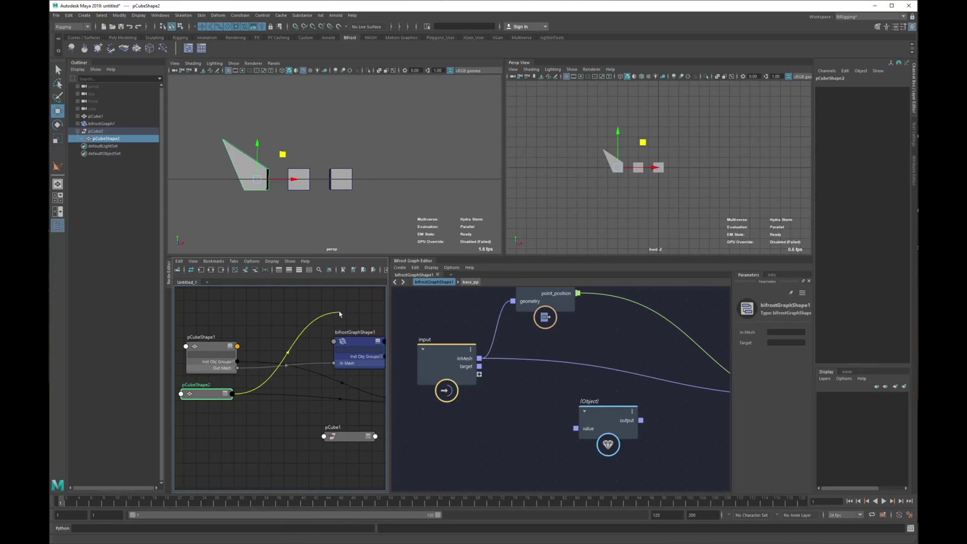
left_click(352, 363)
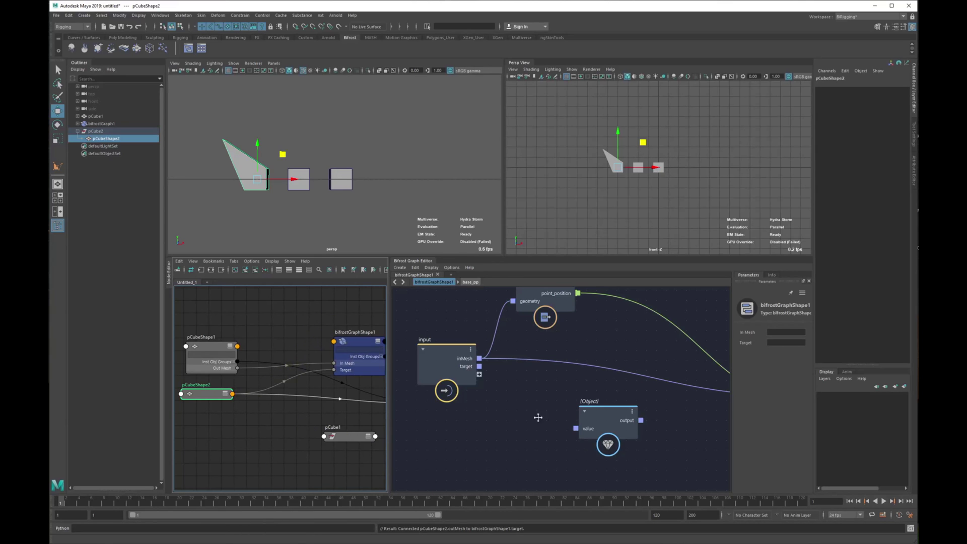
- Duplicate base_pp with its inMesh connection, place the copy beneath it, and move the original base_pp slightly up
middle_click_drag(538, 417, 497, 422, "alt")
middle_click_drag(521, 339, 501, 374, "alt")
left_click(486, 330)
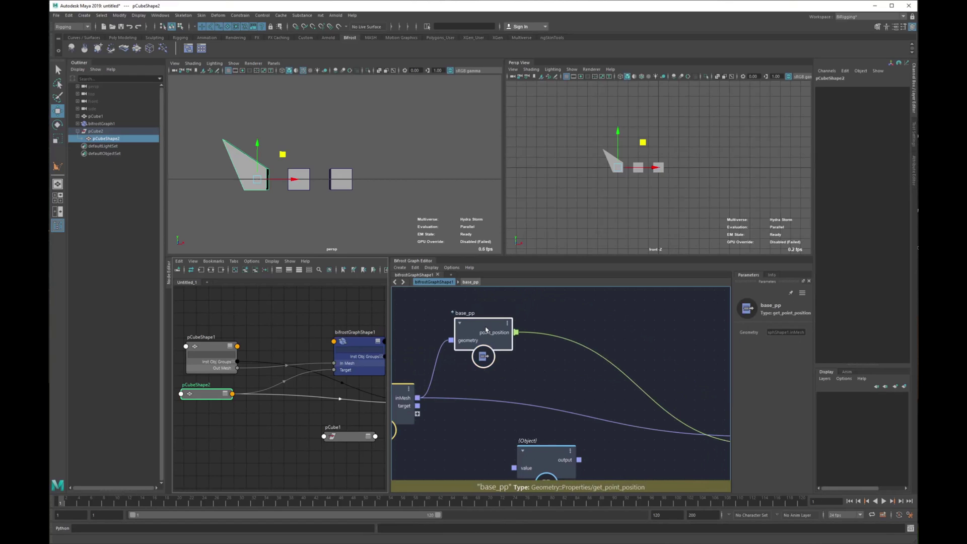
key("ctrl+d")
left_click_drag(517, 364, 538, 384)
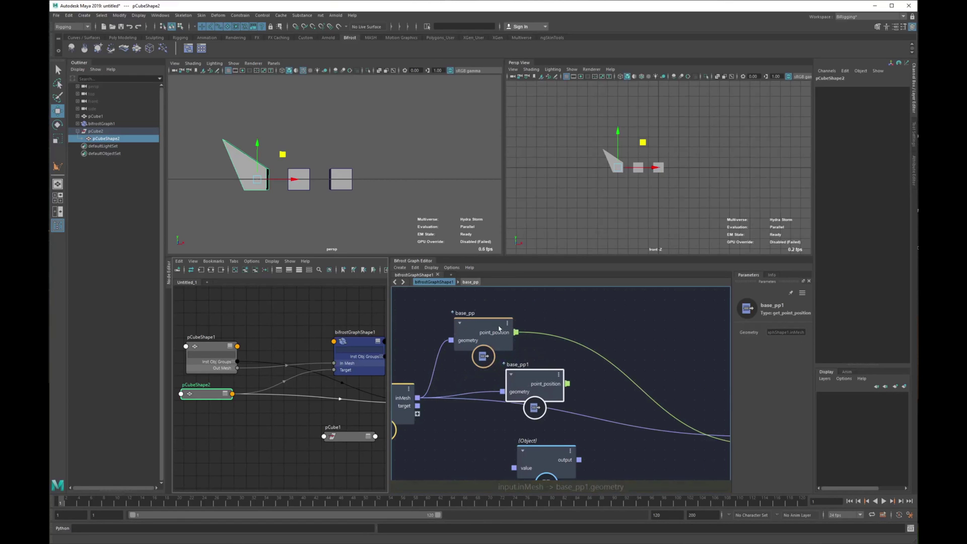
left_click_drag(499, 328, 499, 308)
key("ctrl+d")
left_click_drag(525, 357, 545, 354)
key("Delete")
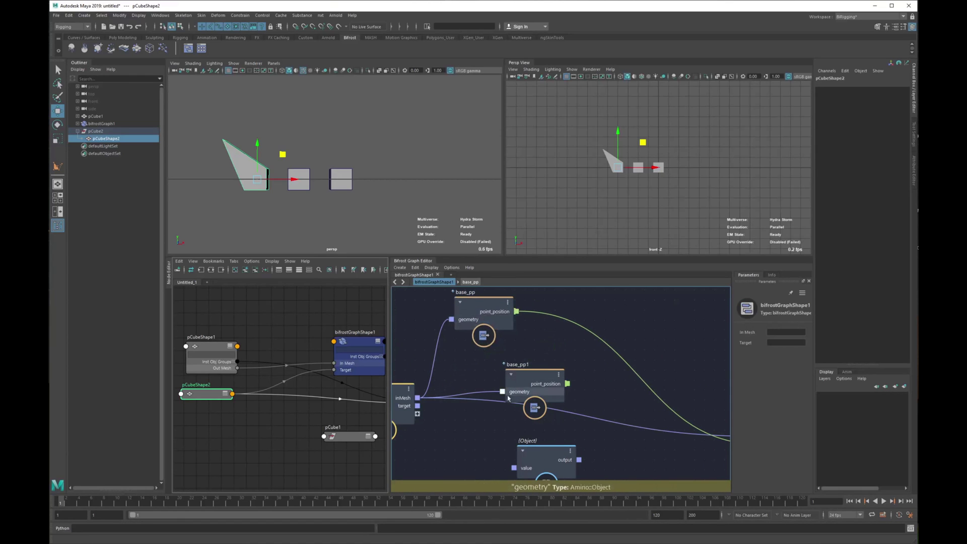
- Connect the input node's target port to the geometry input of the duplicated point-position node, replacing inMesh
scroll(442, 414, "up", 1)
left_click_drag(417, 405, 508, 390)
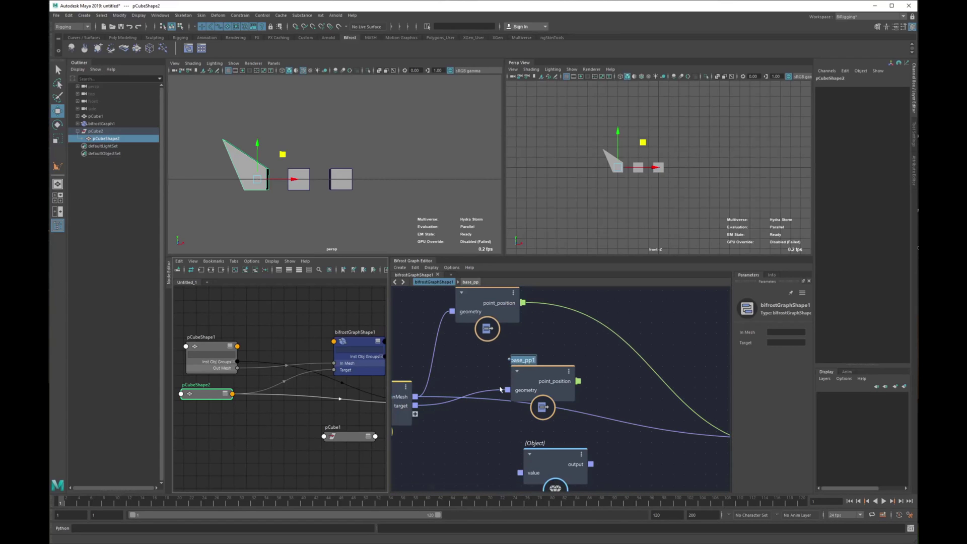
- Rename the duplicated point-position node to target_pp
type("target_pp")
key("Return")
- Show the front view in wireframe and move the deformed cube pCube2 onto the base cube, at Translate X -2
left_click(217, 169)
left_click(254, 176)
left_click_drag(267, 181, 258, 196, "alt")
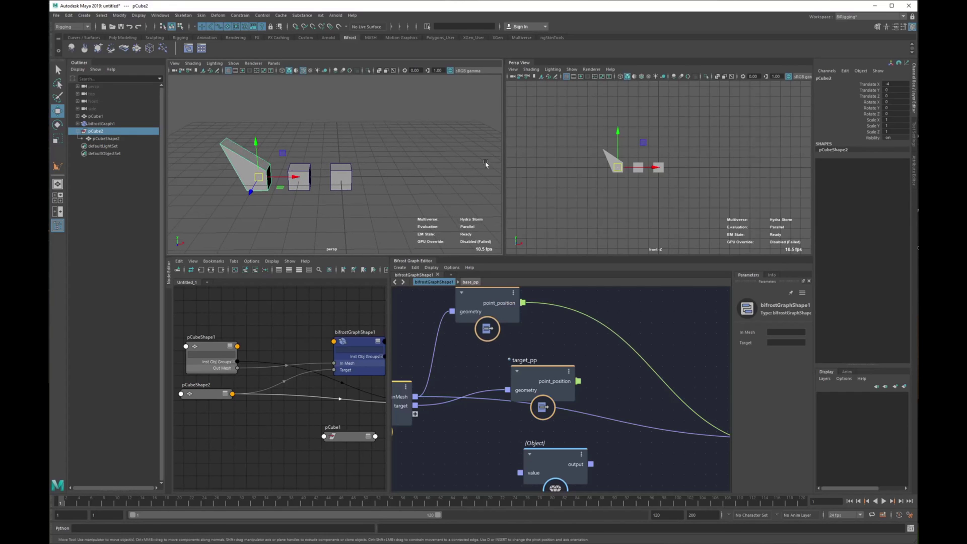
left_click(652, 183)
middle_click_drag(651, 195, 645, 212, "alt")
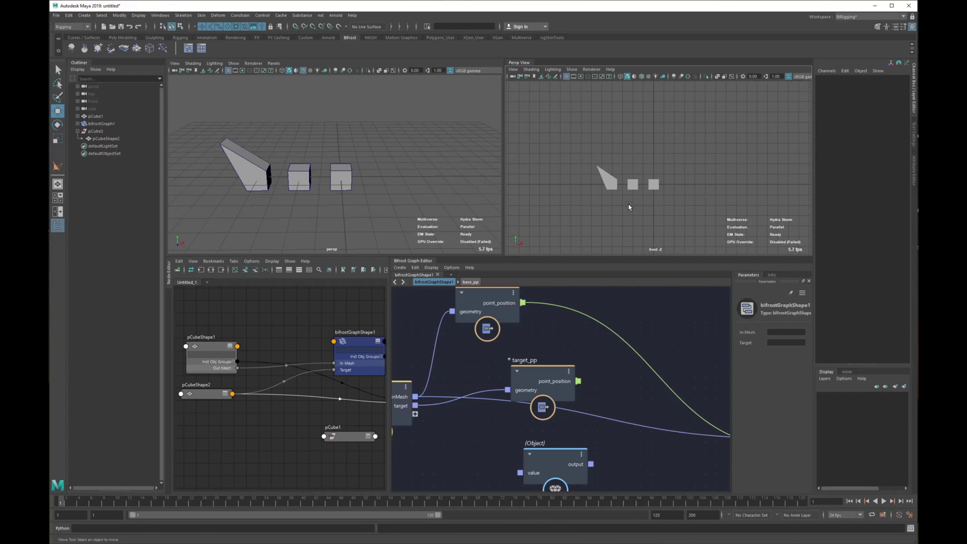
key("4")
scroll(628, 205, "up", 3)
left_click(583, 197)
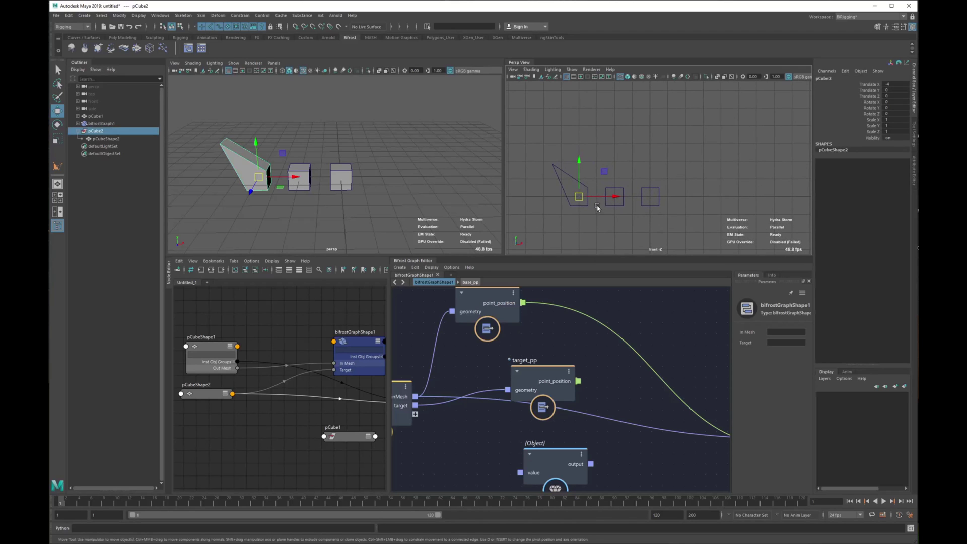
left_click_drag(583, 196, 615, 199)
scroll(630, 220, "up", 3)
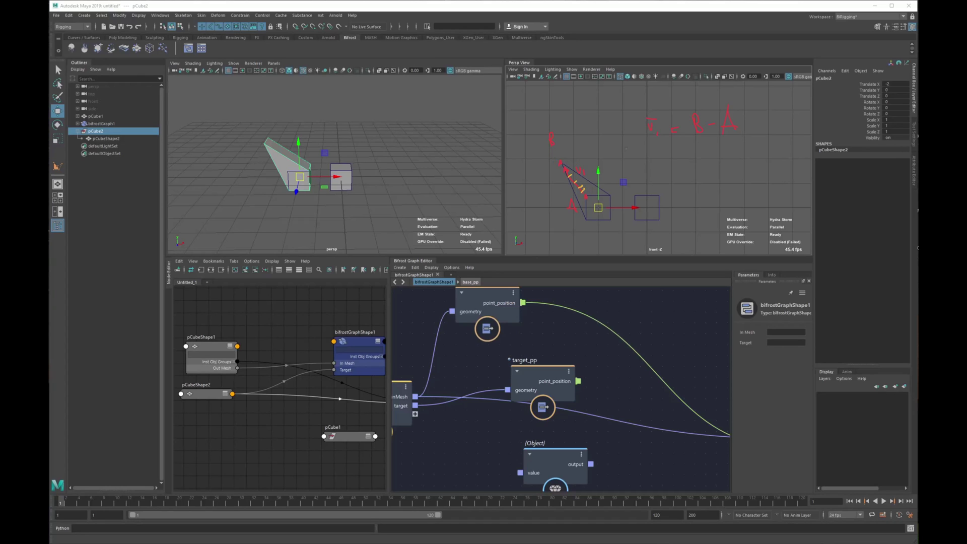
left_click_drag(648, 151, 679, 160)
left_click_drag(665, 145, 680, 145)
mouse_move(674, 141)
left_mouse_down()
mouse_move(678, 148)
mouse_move(623, 147)
left_mouse_up()
- Move target_pp slightly closer to base_pp and rename base_pp to pp_A
middle_click_drag(554, 345, 570, 384, "alt")
scroll(570, 382, "down", 1)
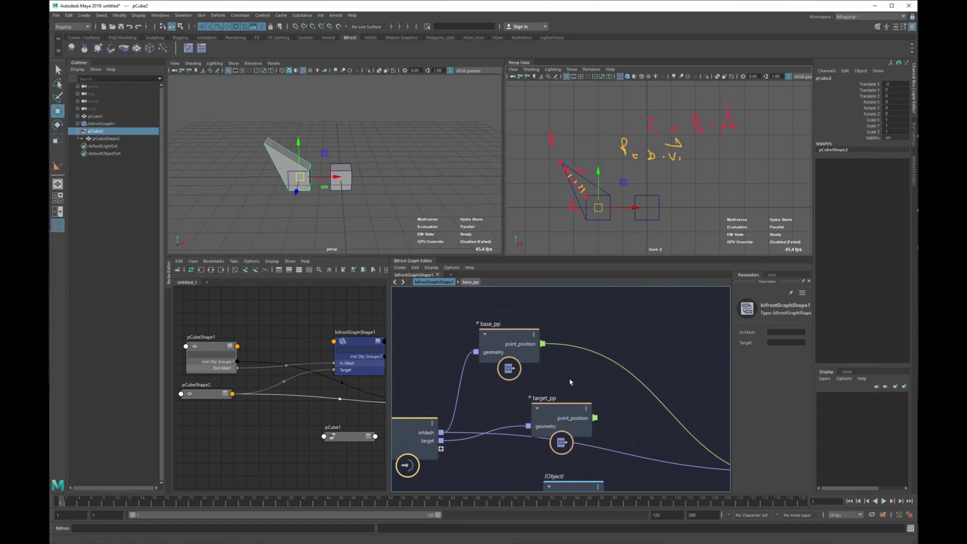
left_click_drag(568, 421, 561, 403)
middle_click_drag(507, 344, 532, 360, "alt")
double_click(513, 343)
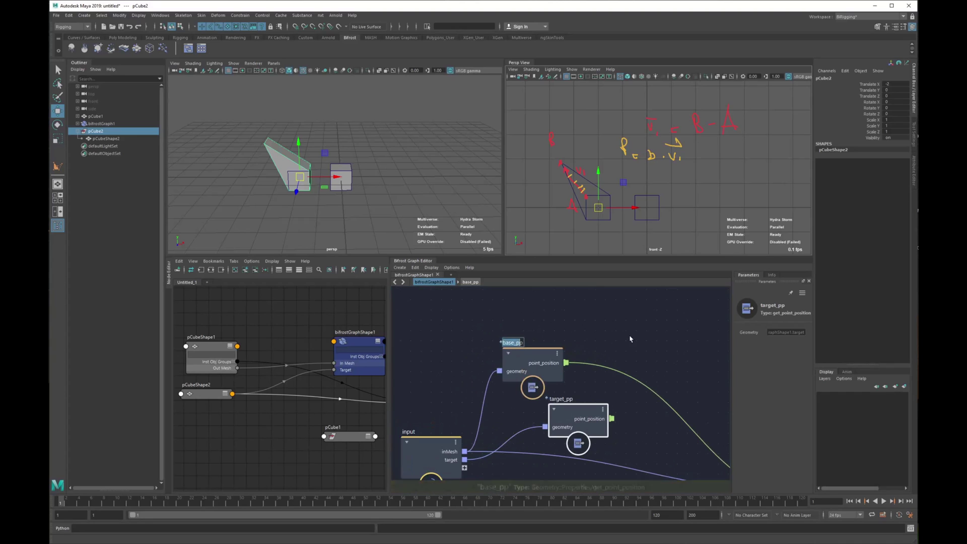
type("a")
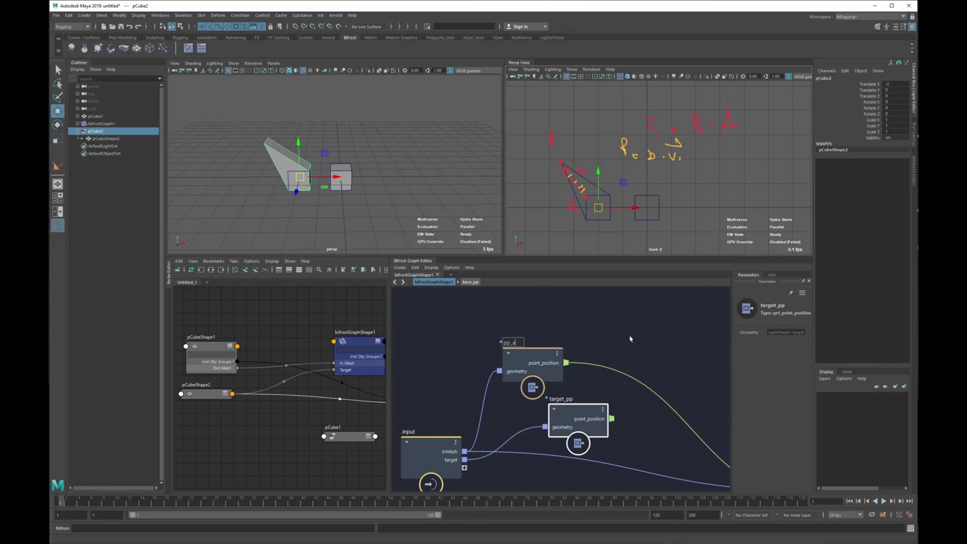
key("Return")
double_click(514, 342)
type("pp_A")
key("Return")
- Rename target_pp to pp_B and move pp_A and pp_B up, keeping pp_B beneath pp_A
double_click(568, 400)
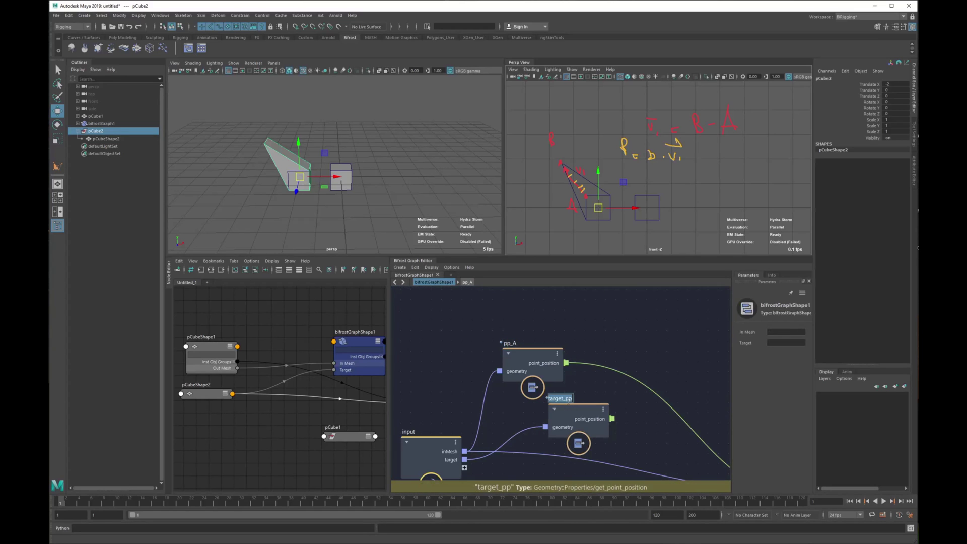
type("pp_B")
key("Return")
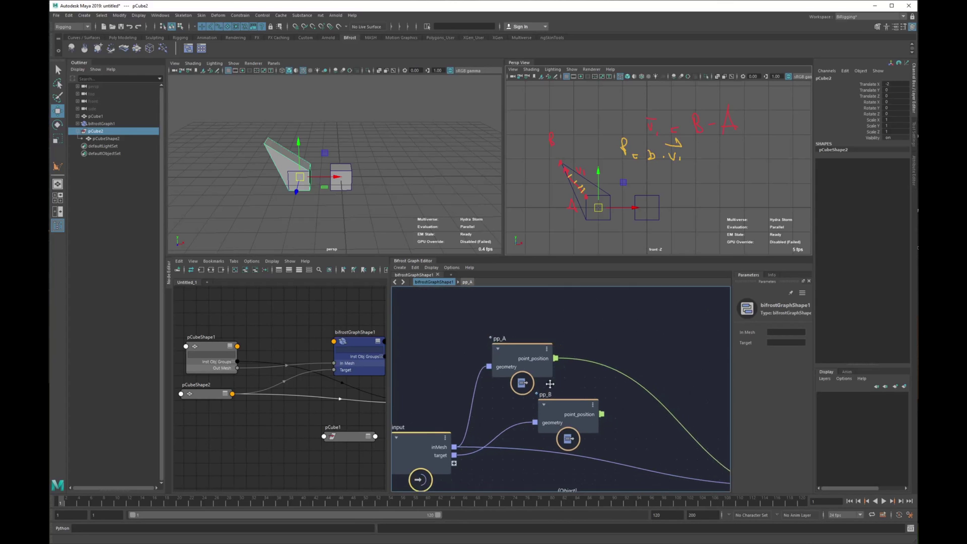
middle_click_drag(550, 384, 538, 381, "alt")
left_click_drag(517, 373, 544, 331)
left_click_drag(554, 409, 548, 376)
middle_click_drag(548, 384, 524, 400, "alt")
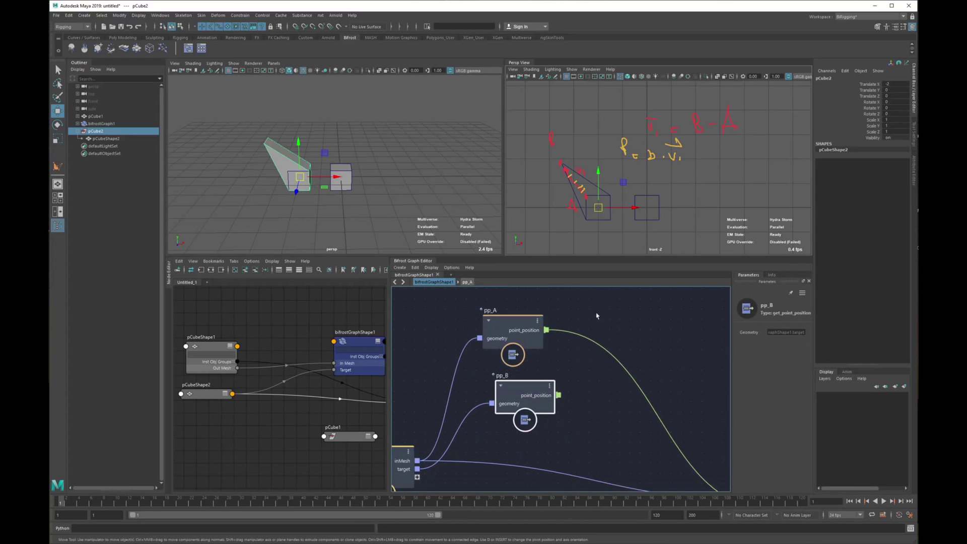
- Add a subtract node and connect the point_position output of pp_B as its first input and that of pp_A as its second
scroll(599, 332, "up", 2)
left_click(602, 346)
key("Tab")
type("sub")
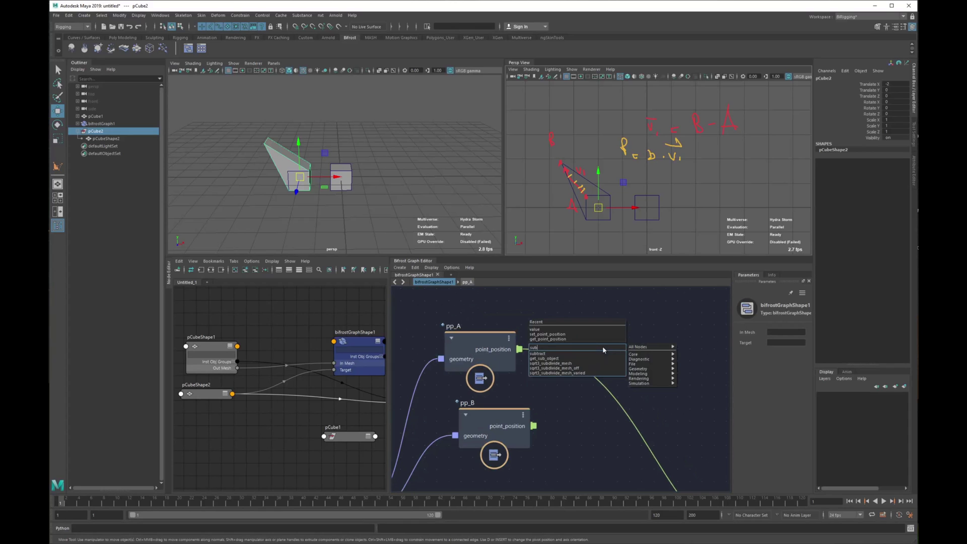
key("Return")
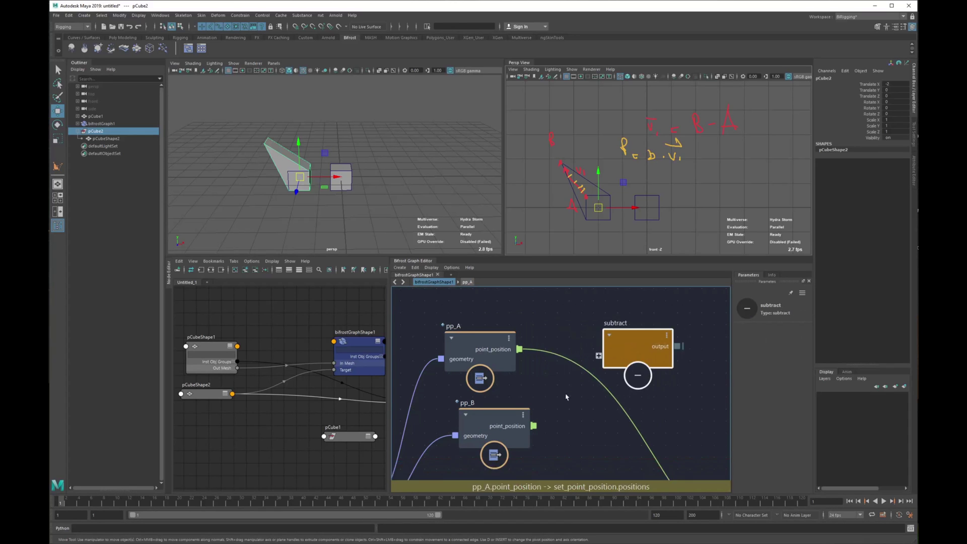
mouse_move(566, 394)
middle_mouse_down("alt")
mouse_move(559, 378)
mouse_move(556, 386)
middle_mouse_up("alt")
left_click_drag(525, 417, 583, 351)
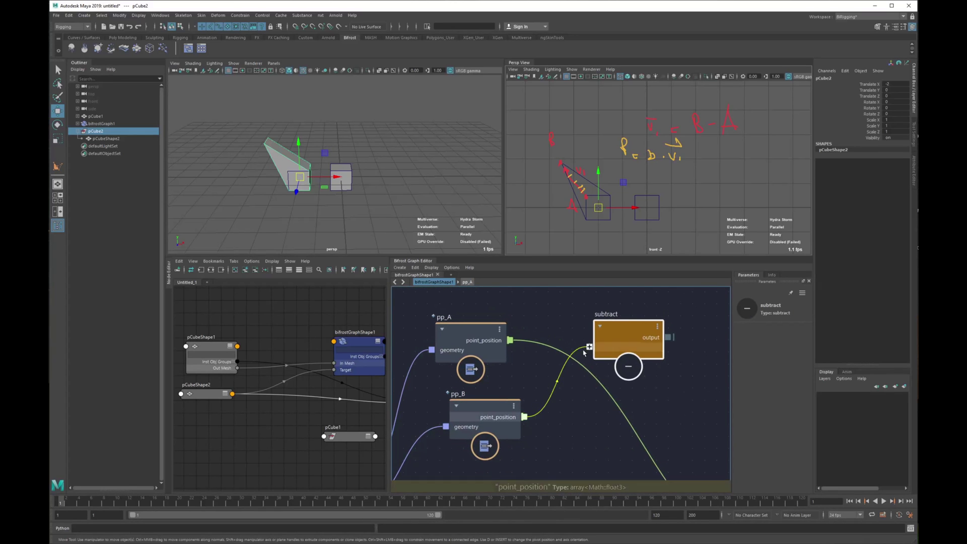
left_click_drag(510, 340, 588, 356)
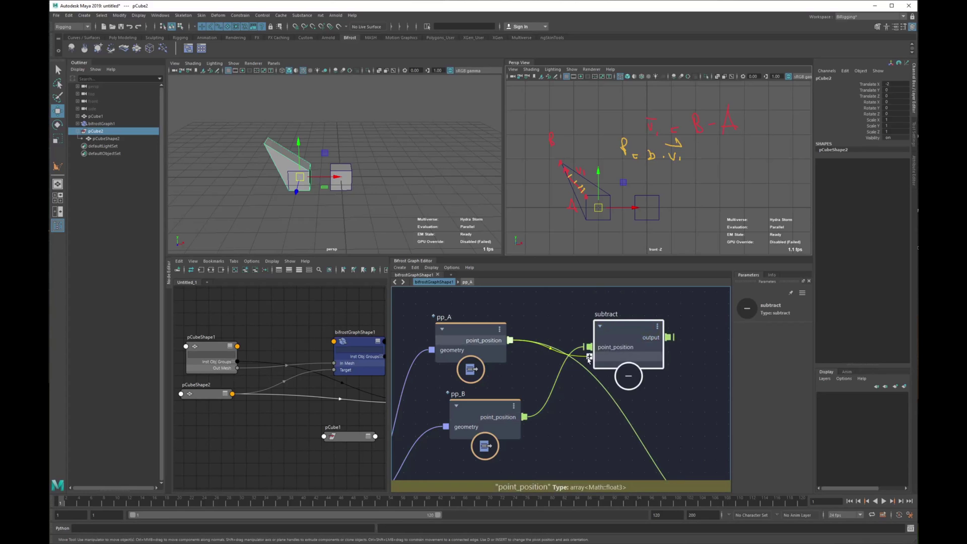
- Rename the subtract node to v1
double_click(611, 315)
type("v")
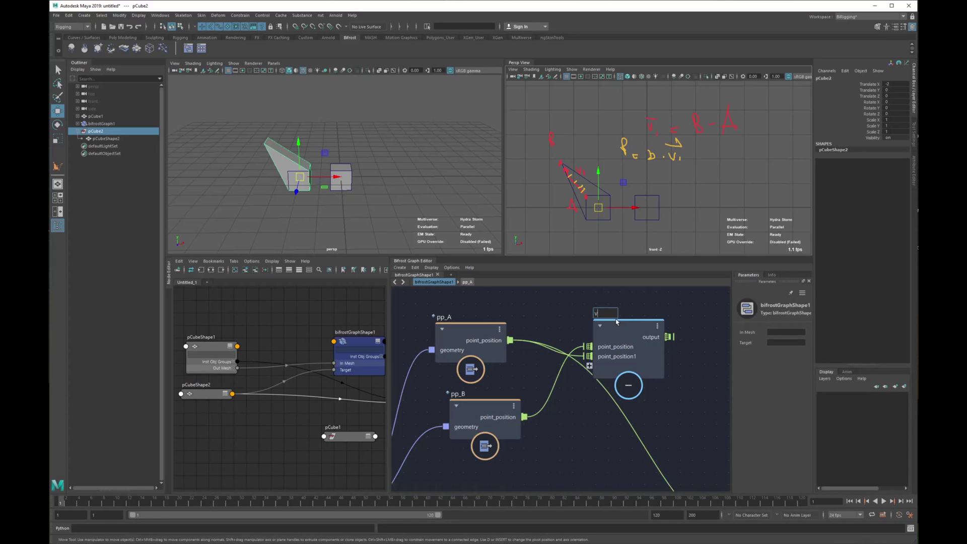
type("1")
key("Return")
- Move v1 farther away from the point-position nodes and readjust the placement of pp_A and pp_B
scroll(630, 345, "up", 2)
middle_click_drag(537, 341, 557, 321, "alt")
scroll(558, 321, "down", 2)
left_click_drag(624, 334, 670, 324)
middle_click_drag(609, 354, 598, 384, "alt")
left_click_drag(452, 343, 464, 326)
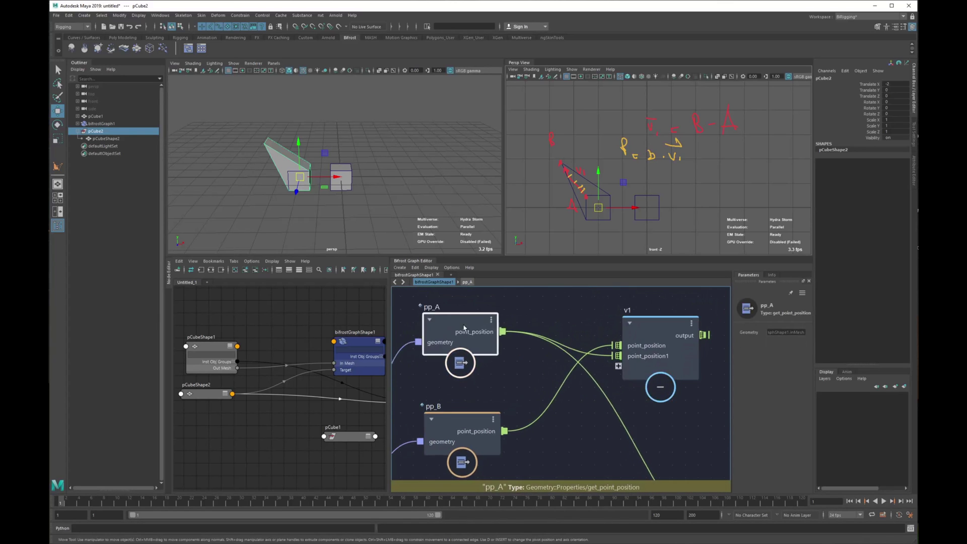
middle_click_drag(505, 338, 470, 354, "alt")
left_click_drag(450, 456, 460, 429)
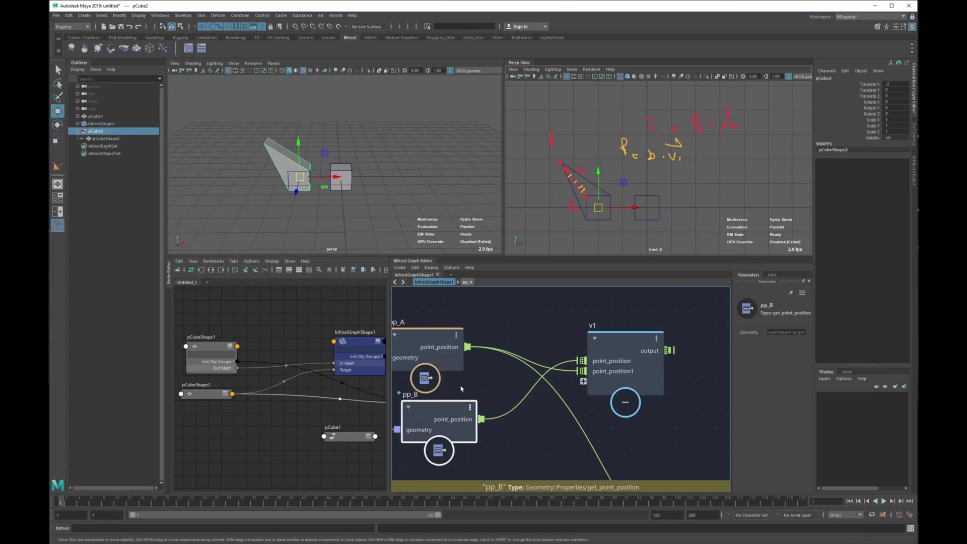
middle_click_drag(499, 375, 492, 379)
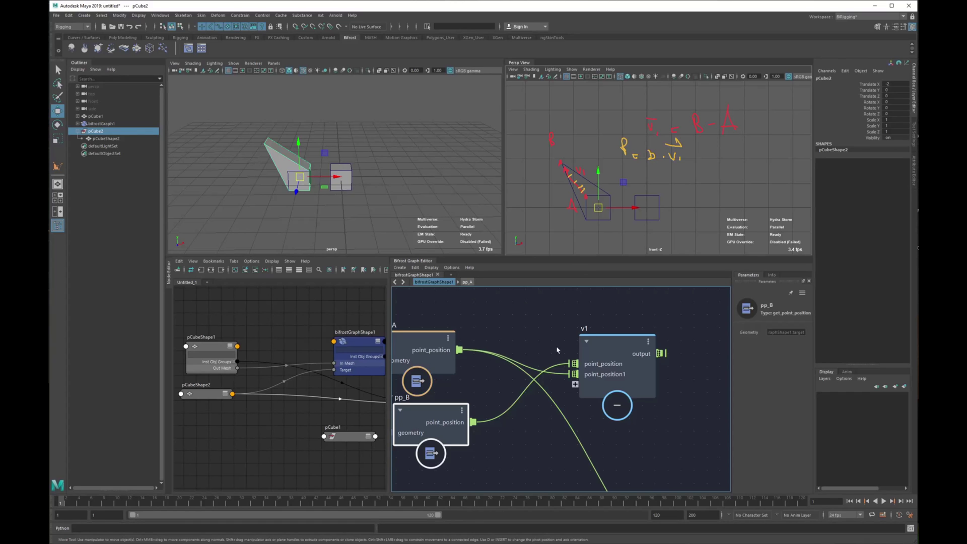
- Add an iterate node in the empty graph area above pp_A
middle_click_drag(566, 350, 556, 414, "alt")
right_click_drag(556, 414, 518, 371, "alt")
scroll(528, 345, "down", 2)
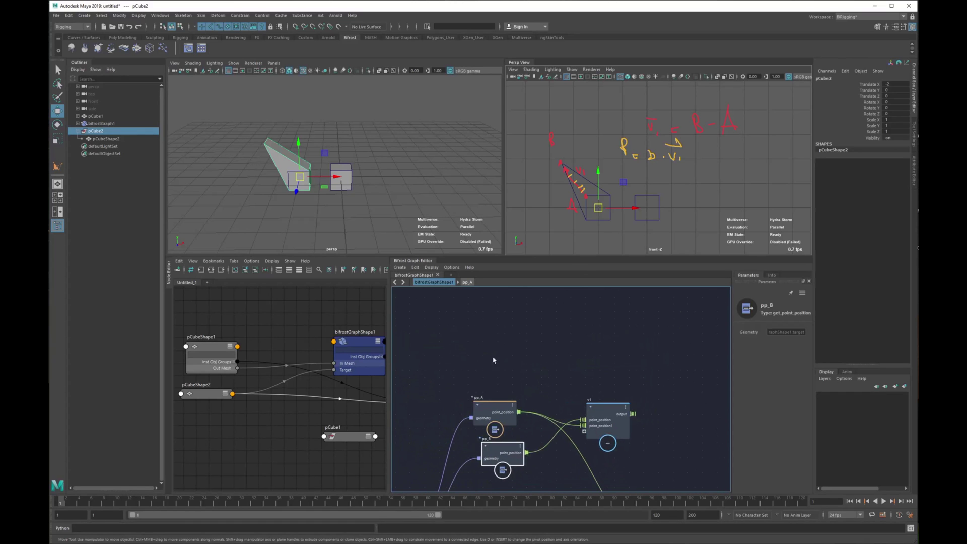
left_click(508, 338)
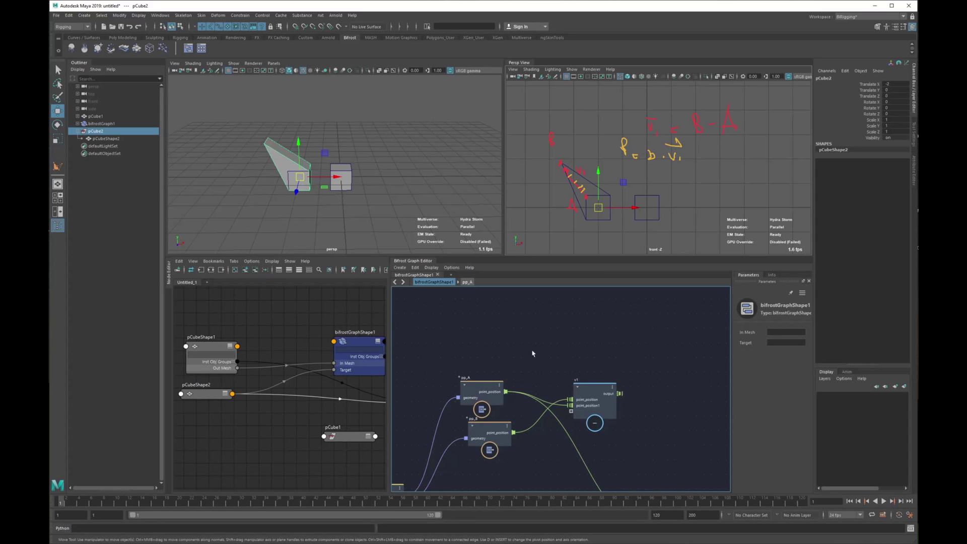
mouse_move(531, 351)
middle_mouse_down("alt")
mouse_move(511, 334)
mouse_move(535, 345)
middle_mouse_up("alt")
key("Tab")
type("i")
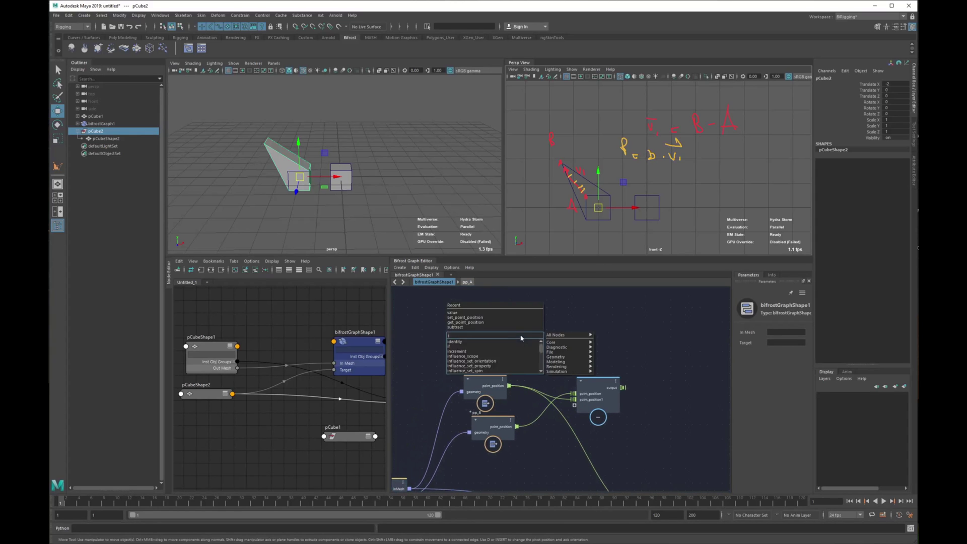
type("iterate")
key("Return")
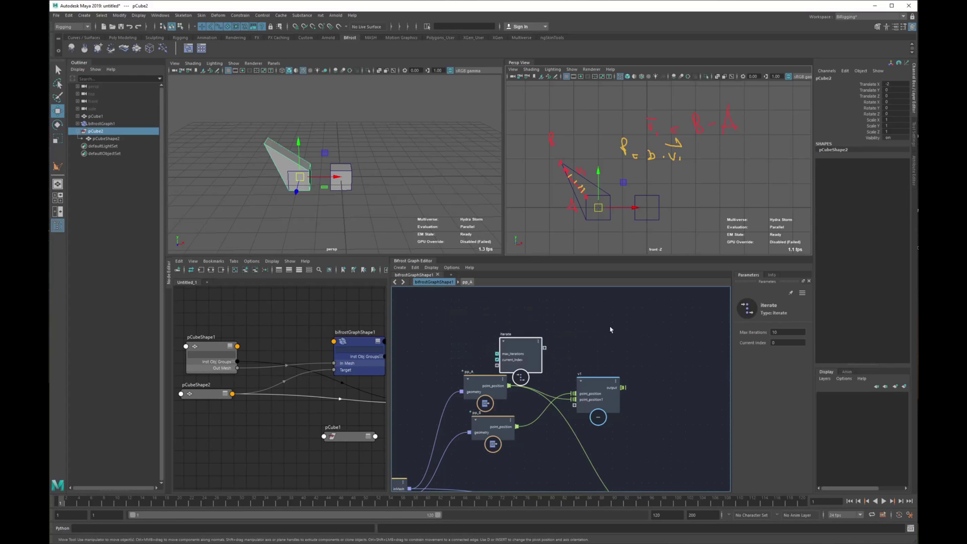
- Add a for_each node and place it beside the iterate node, with both above the point-position nodes
key("Tab")
type("for")
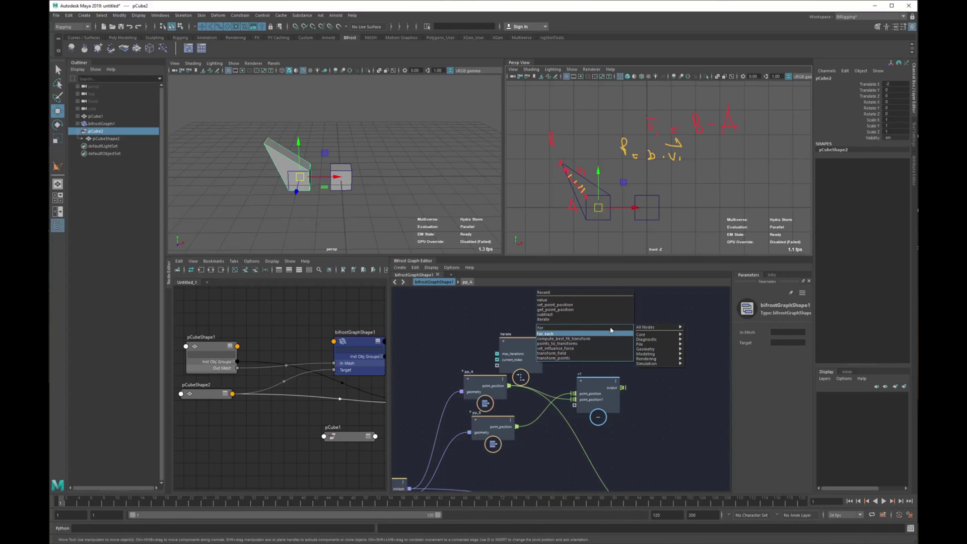
key("Return")
left_click_drag(526, 343, 520, 312)
left_click_drag(600, 342, 581, 323)
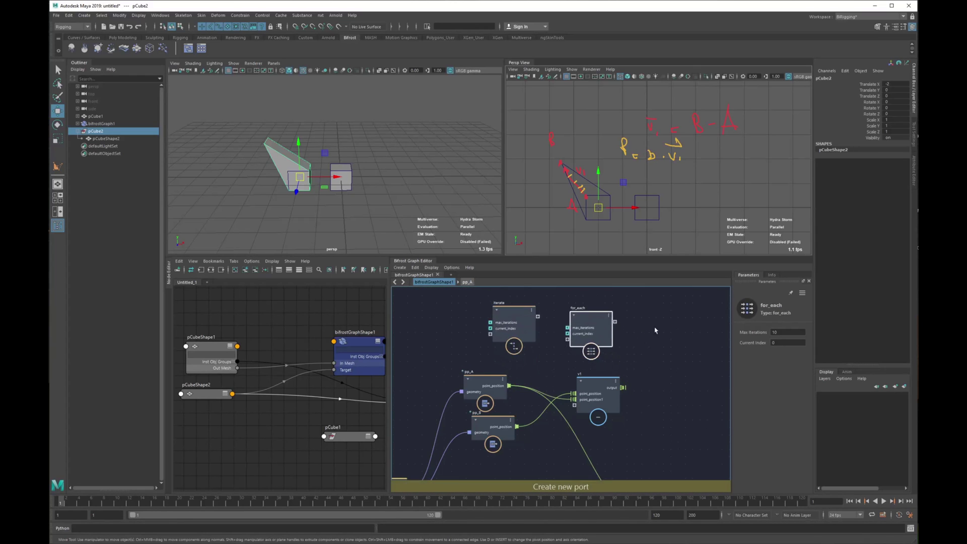
- Add a do_while node beside for_each, and delete the iterate, for_each and do_while nodes
key("Tab")
type("do")
key("Return")
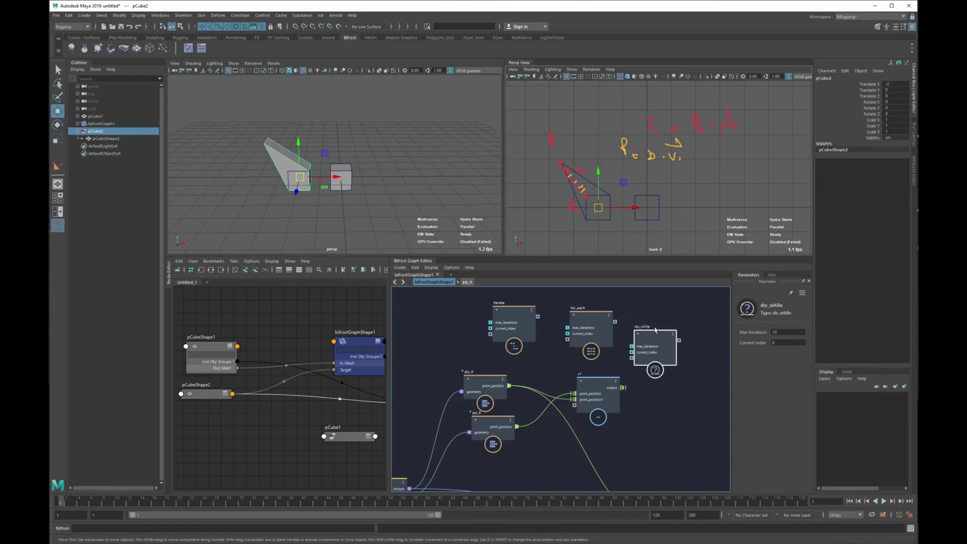
left_click_drag(656, 329, 651, 303)
left_click_drag(590, 314, 588, 311)
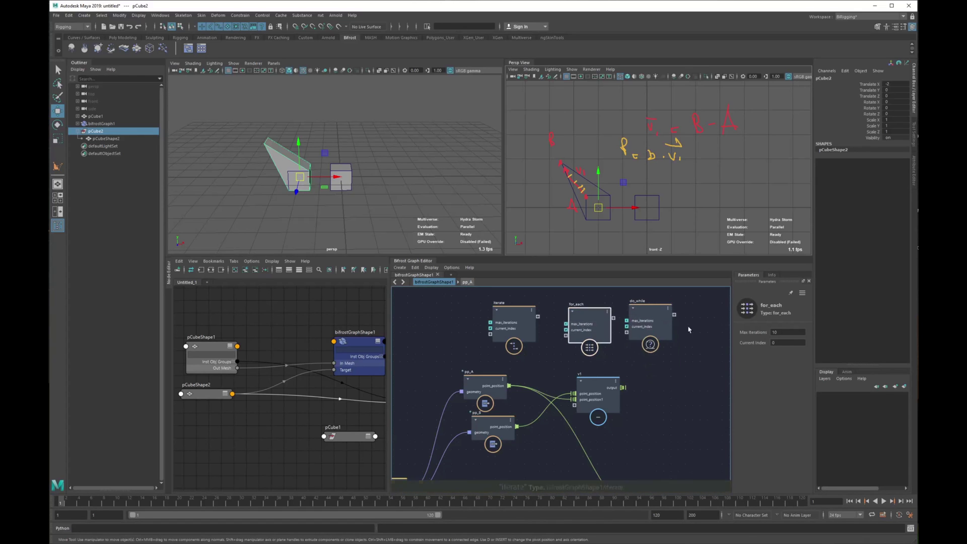
left_click_drag(702, 336, 478, 317)
key("Delete")
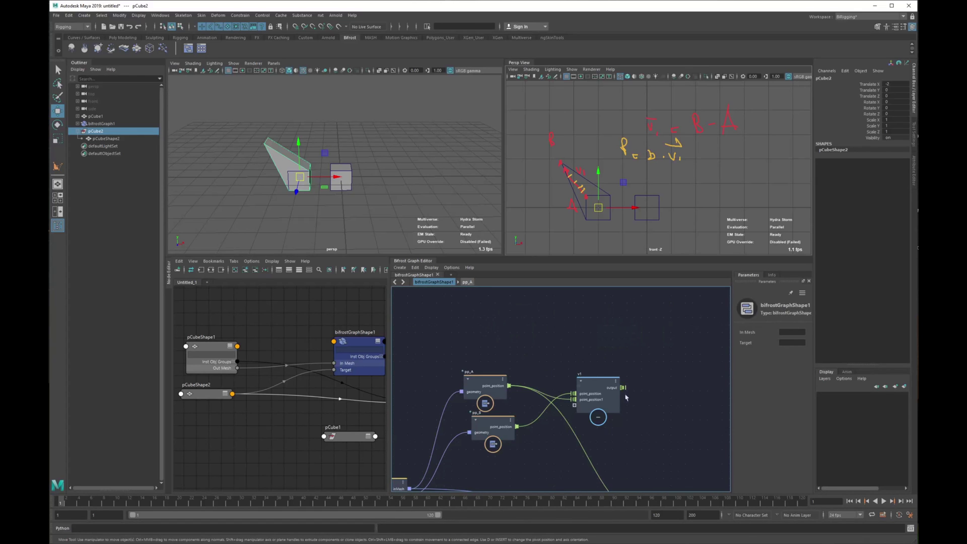
- Align pp_B directly beneath pp_A and move set_point_position farther right to free space after v1
scroll(598, 434, "up", 4)
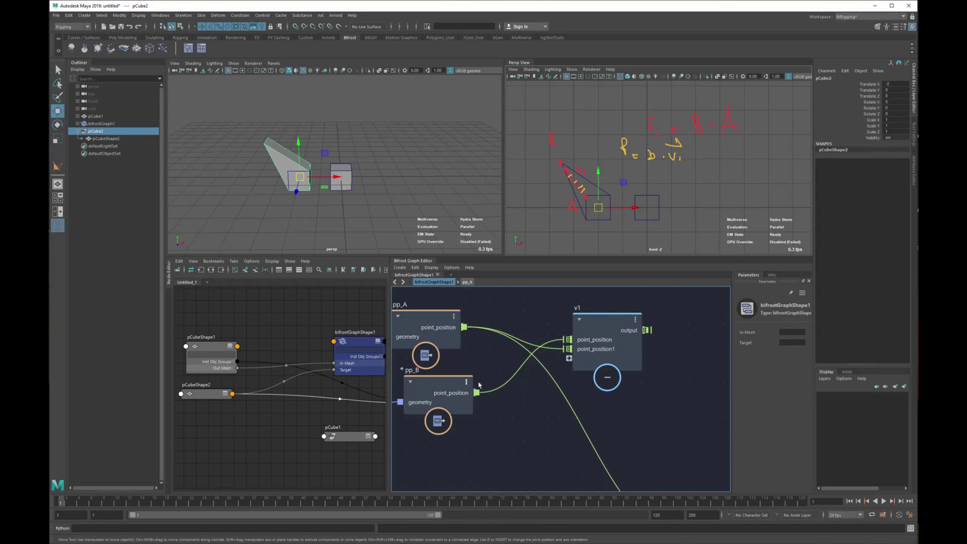
left_click(427, 370)
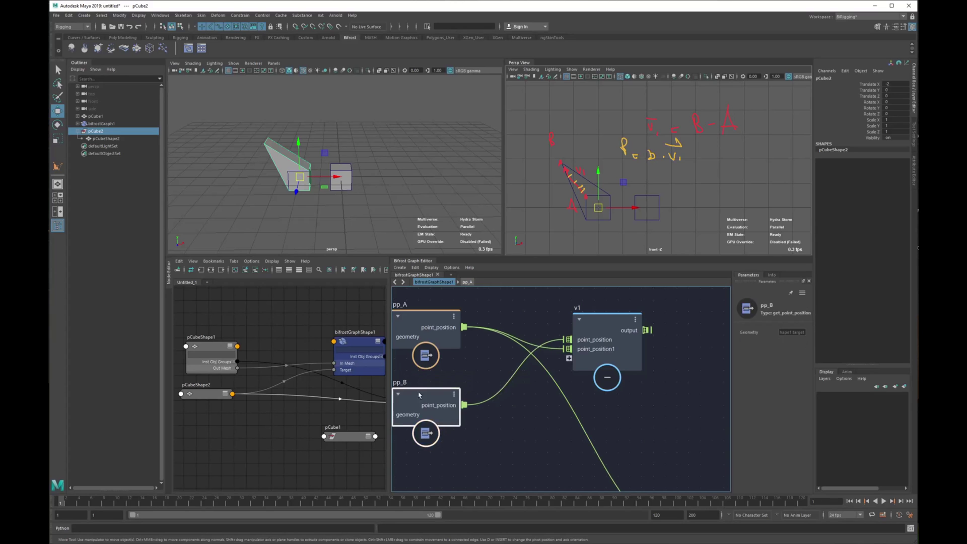
middle_click_drag(614, 316, 560, 334)
middle_click_drag(602, 391, 551, 352)
scroll(552, 352, "down", 3)
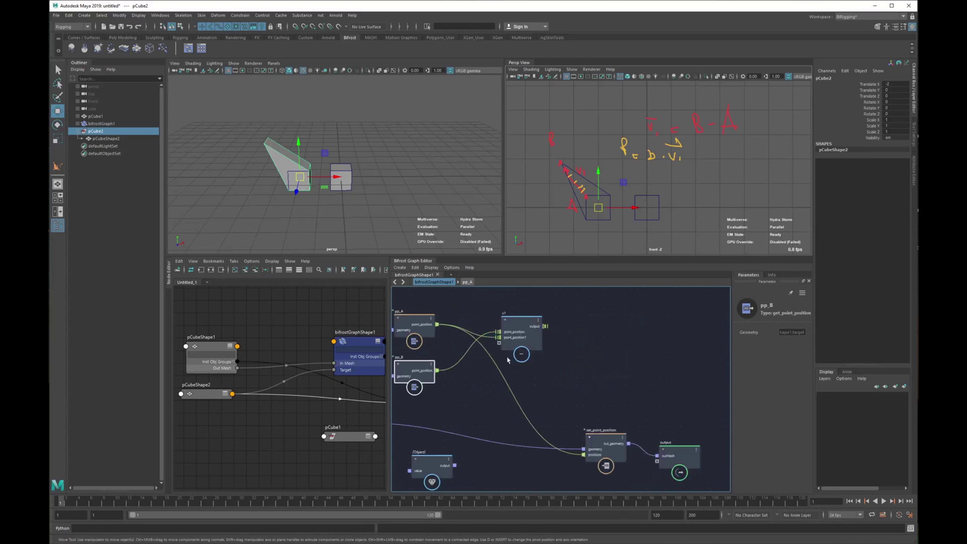
left_click_drag(622, 437, 718, 434)
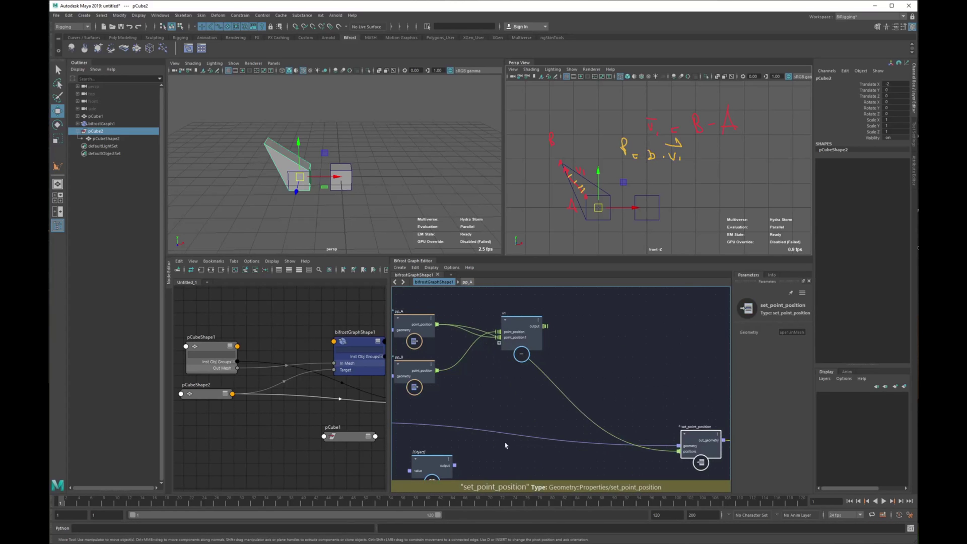
left_click(572, 404)
middle_click_drag(591, 389, 546, 365)
scroll(561, 373, "down", 2)
scroll(557, 369, "up", 1)
scroll(545, 365, "up", 2)
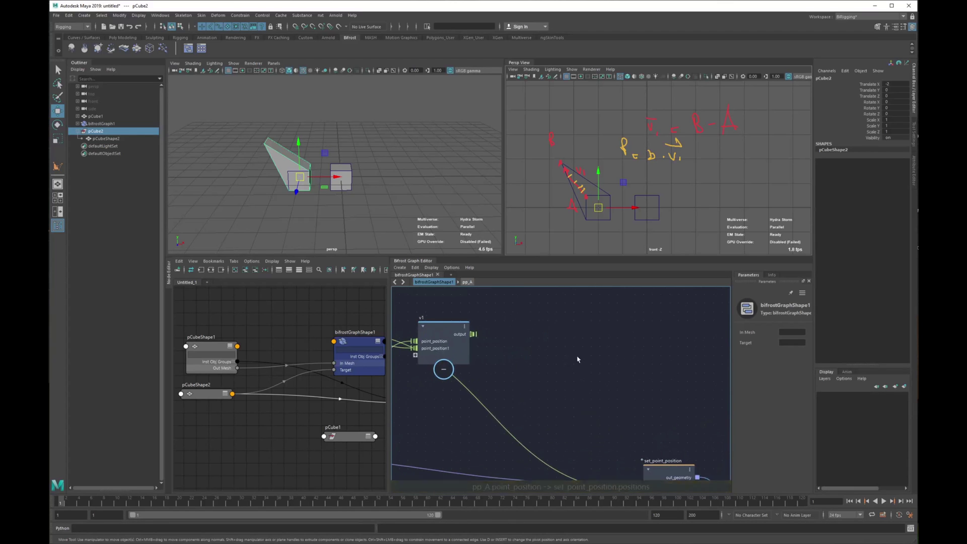
- Move the v1 node slightly down and rename it to v1_delta_vtx
middle_click_drag(482, 397, 511, 337)
scroll(512, 337, "down", 3)
left_click_drag(489, 308, 485, 326)
scroll(558, 345, "up", 2)
middle_click_drag(593, 340, 608, 375)
double_click(461, 329)
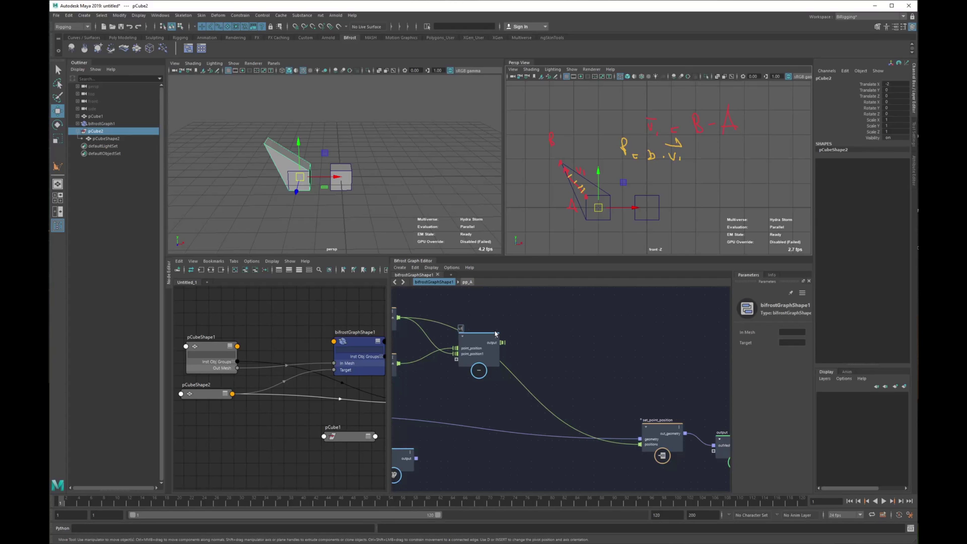
middle_click_drag(495, 330, 555, 339)
scroll(563, 341, "up", 5)
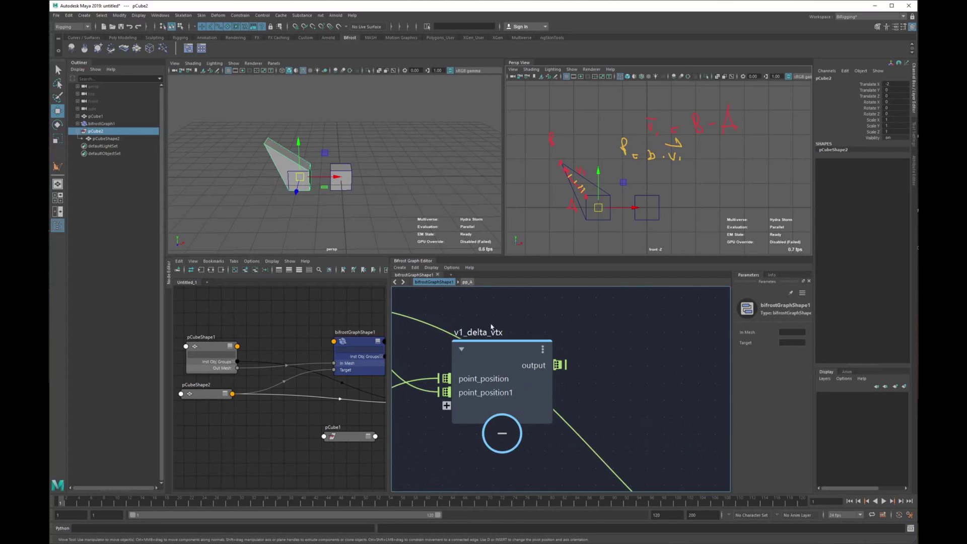
double_click(491, 328)
left_click_drag(454, 332, 481, 332)
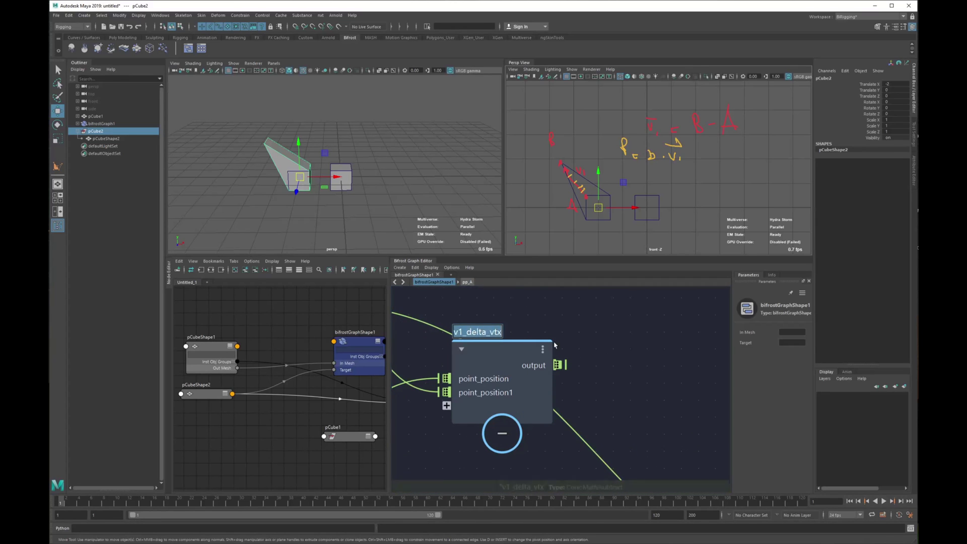
type("del")
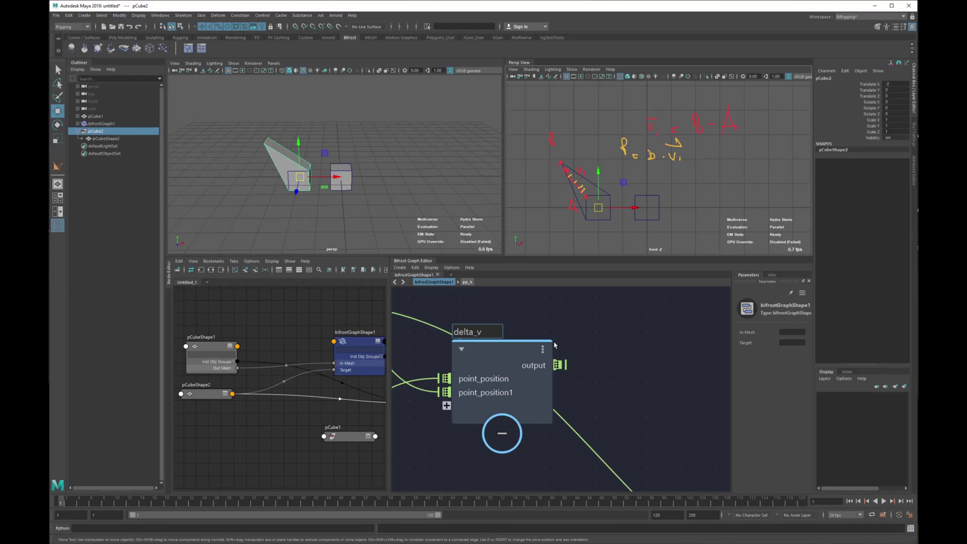
key("Escape")
- Connect the output of v1_delta_vtx to the positions input of set_point_position
scroll(601, 394, "down", 5)
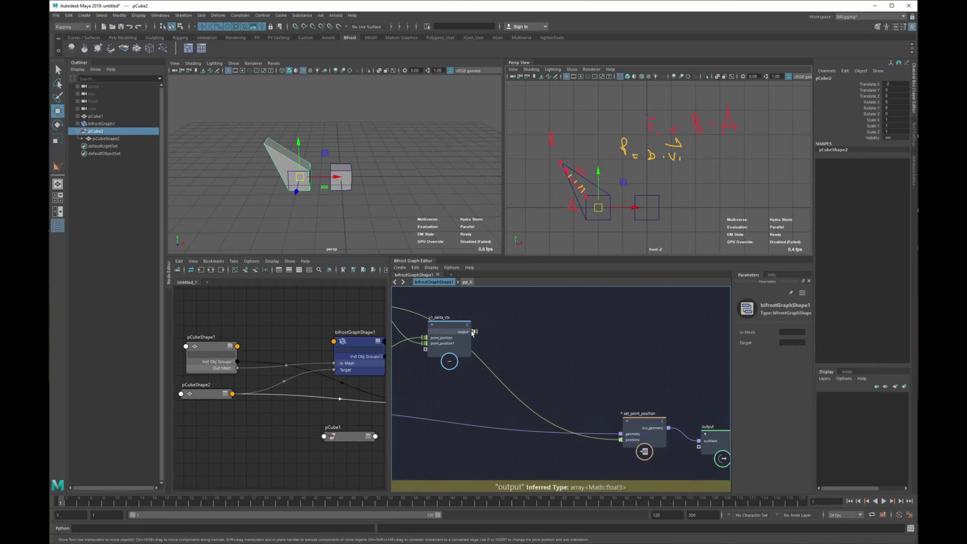
left_click_drag(474, 331, 622, 441)
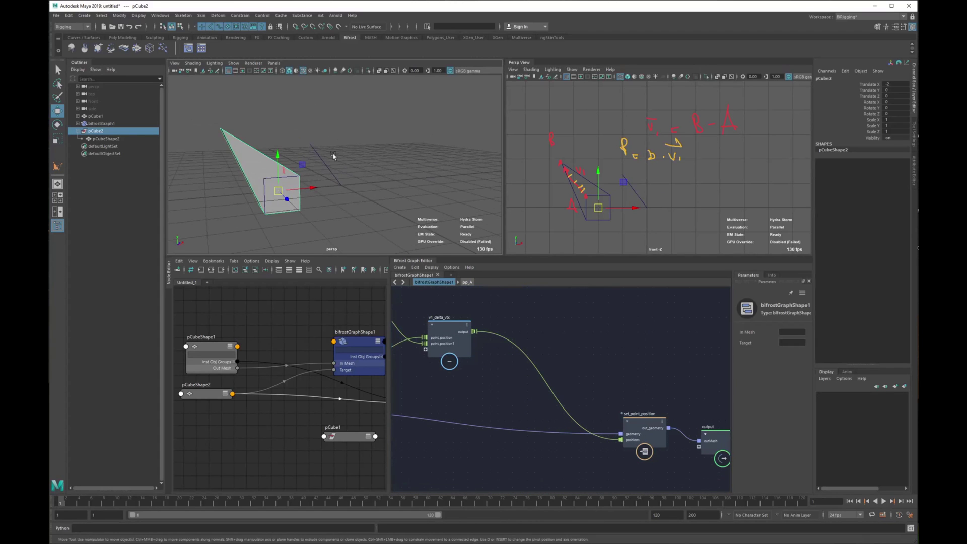
left_click(312, 147)
left_click(338, 140)
left_click(256, 163)
left_click_drag(272, 183, 260, 169, "alt")
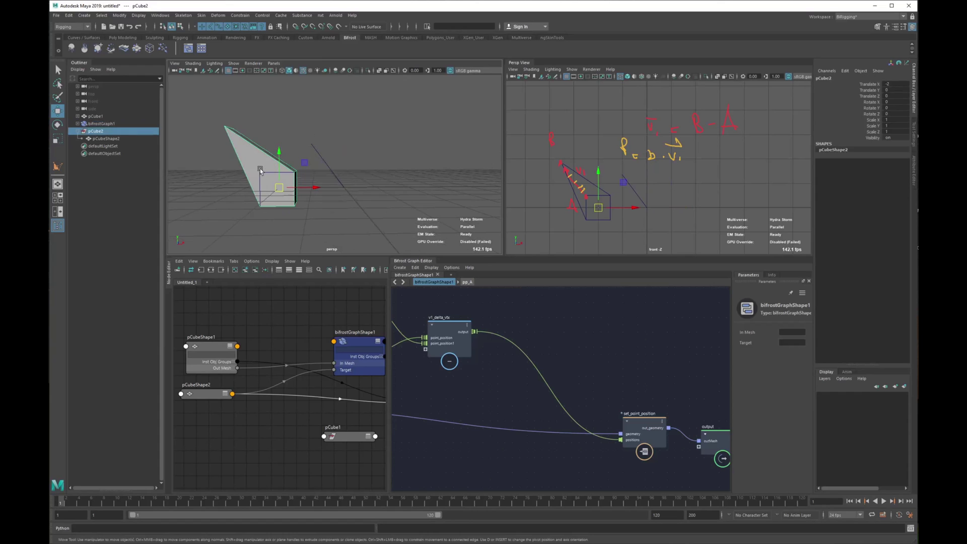
- Try moving two upper corner vertices of pCube2 to test the output mesh, undo each move, and return to object mode with nothing selected
left_click(209, 124)
mouse_move(209, 124)
left_mouse_down("alt")
mouse_move(209, 185)
mouse_move(229, 184)
mouse_move(216, 137)
left_mouse_up("alt")
left_click(216, 137)
key("ctrl+z")
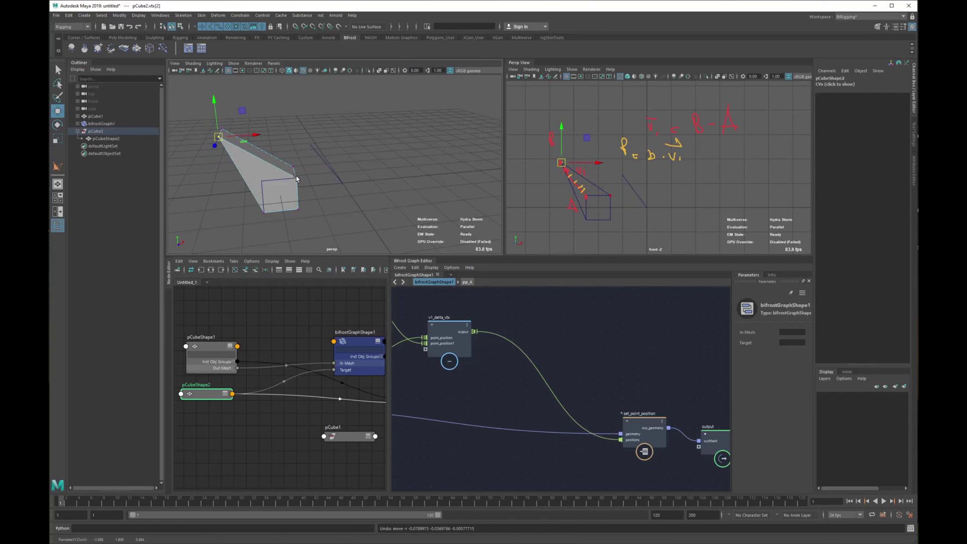
left_click(296, 178)
left_click_drag(297, 178, 347, 161)
key("ctrl+z")
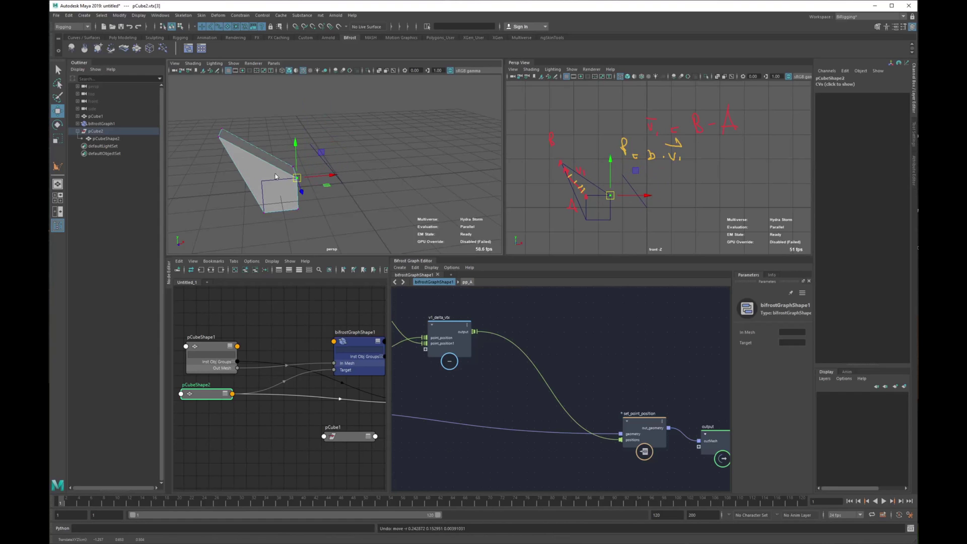
right_click_drag(275, 176, 317, 154)
left_click(327, 153)
left_click_drag(327, 153, 348, 120, "alt")
- Move the set_point_position and output nodes together farther right, away from v1_delta_vtx
middle_click_drag(484, 337, 519, 343, "alt")
right_click_drag(518, 342, 596, 375, "alt")
middle_click_drag(596, 375, 518, 363, "alt")
left_click_drag(561, 339, 650, 433)
left_click_drag(581, 405, 645, 406)
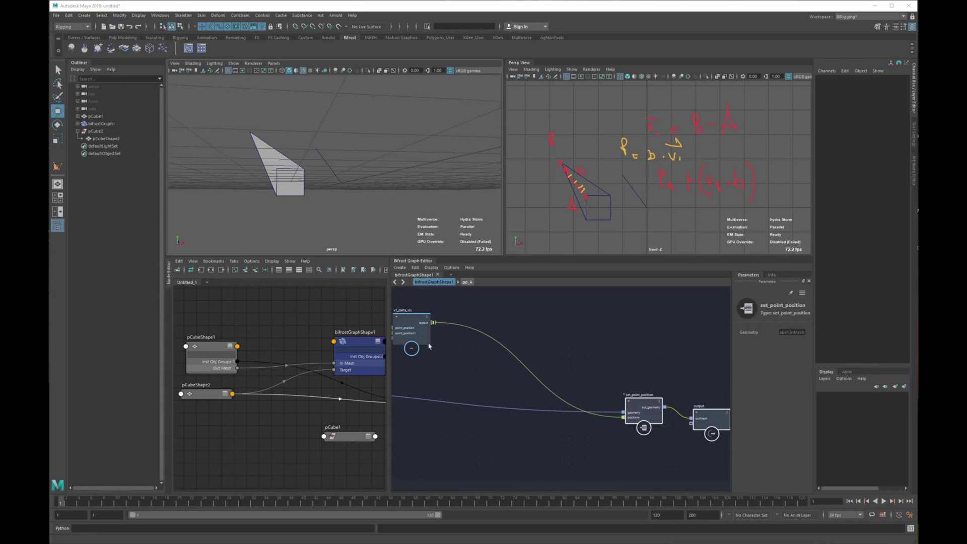
scroll(520, 367, "down", 2)
middle_click_drag(506, 376, 532, 382, "alt")
left_click(566, 336)
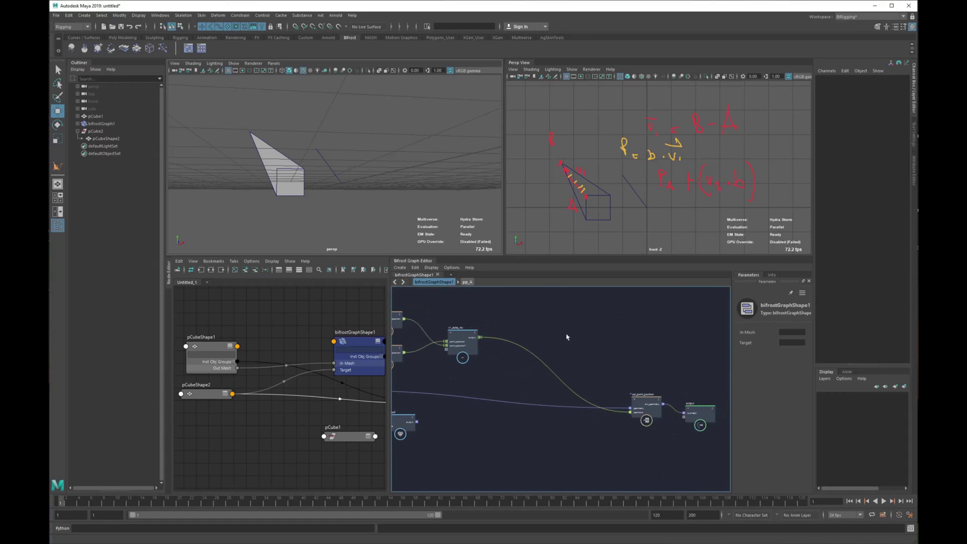
key("Tab")
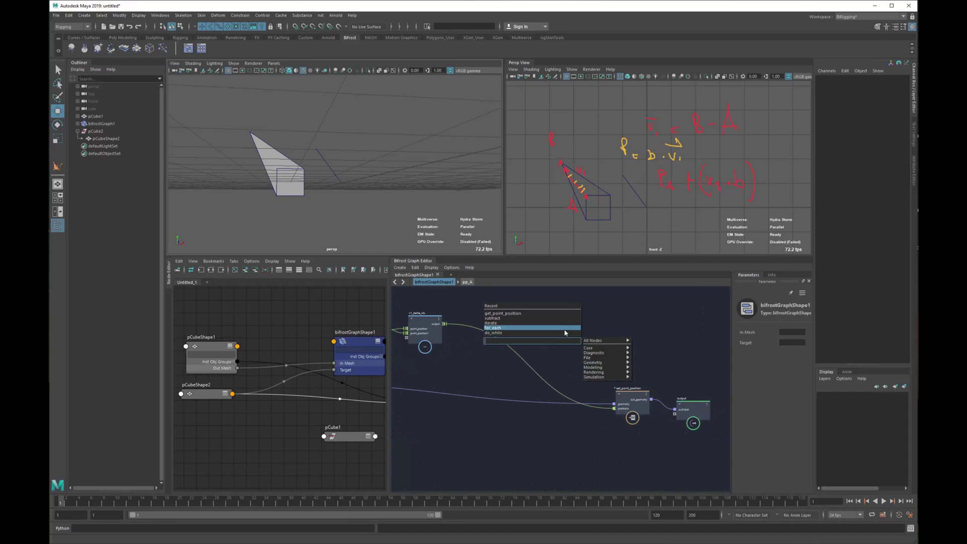
type("add")
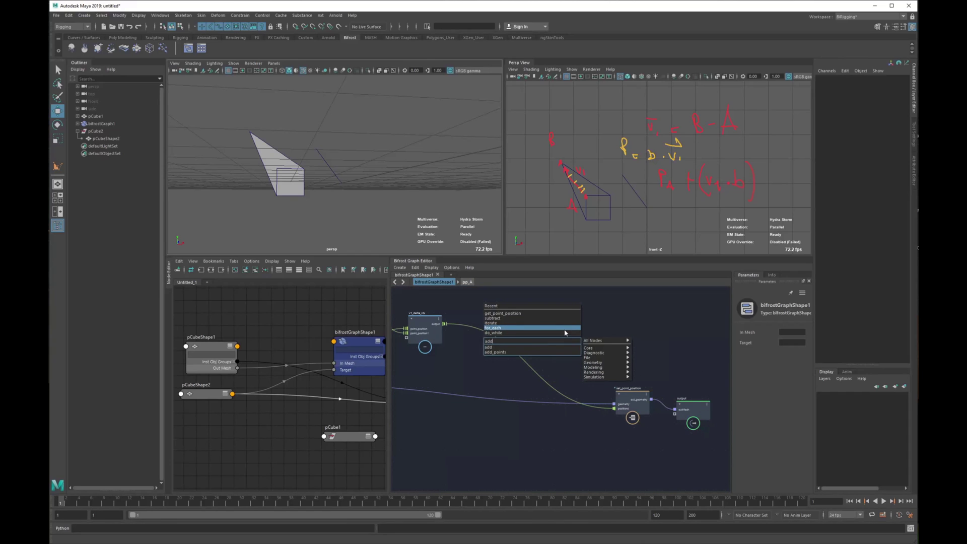
key("Return")
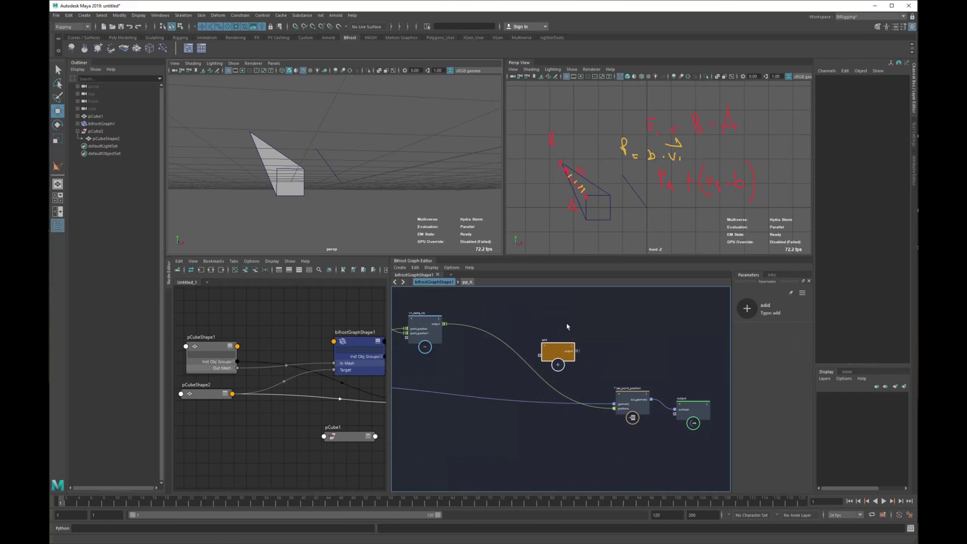
key("Delete")
- Insert an add node into the connection between v1_delta_vtx and set_point_position
middle_click_drag(493, 367, 411, 389, "alt")
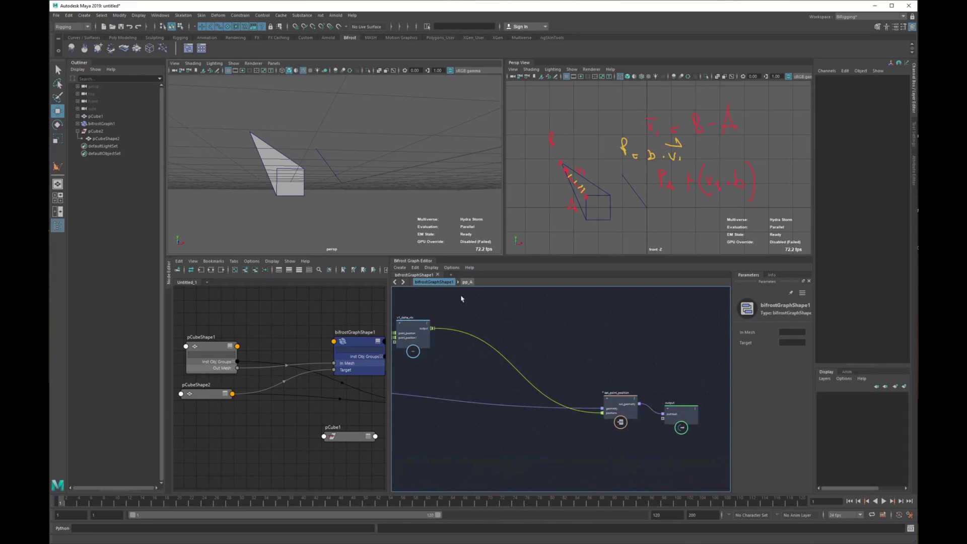
key("Tab")
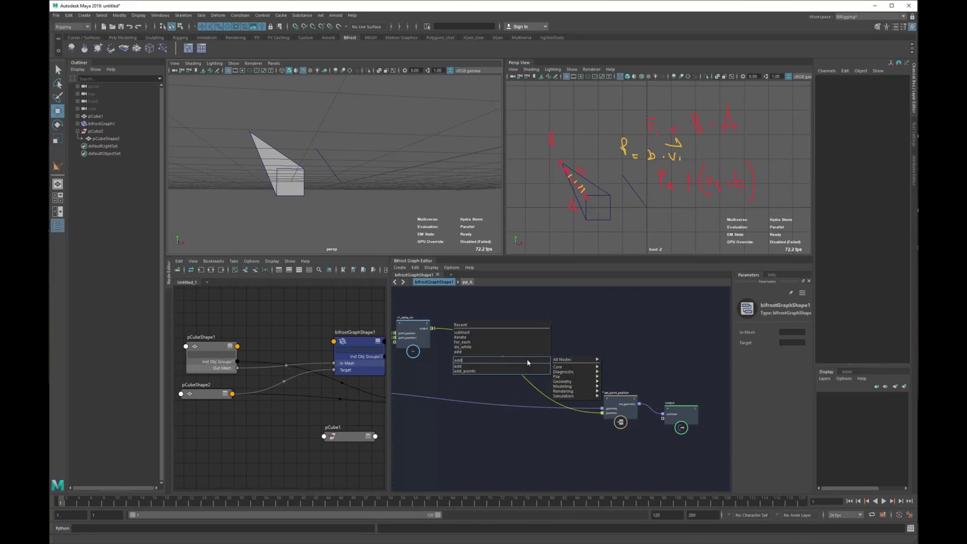
left_click(457, 351)
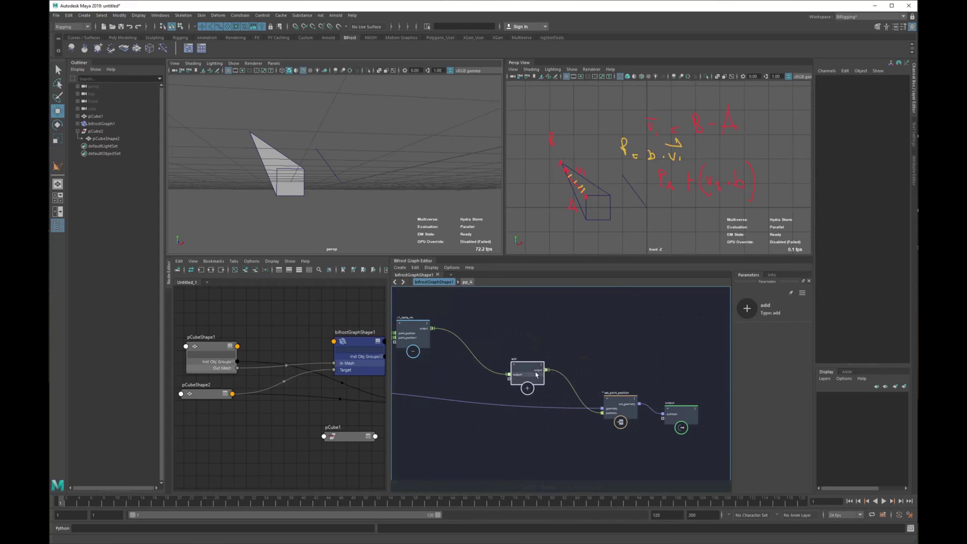
scroll(554, 375, "up", 2)
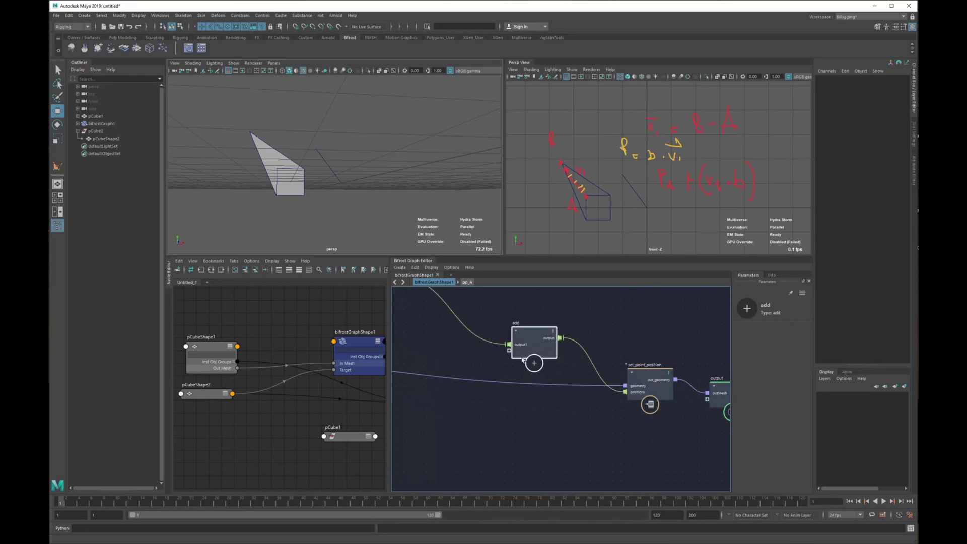
scroll(524, 360, "up", 2)
scroll(417, 317, "up", 2)
middle_click_drag(677, 375, 593, 337, "alt")
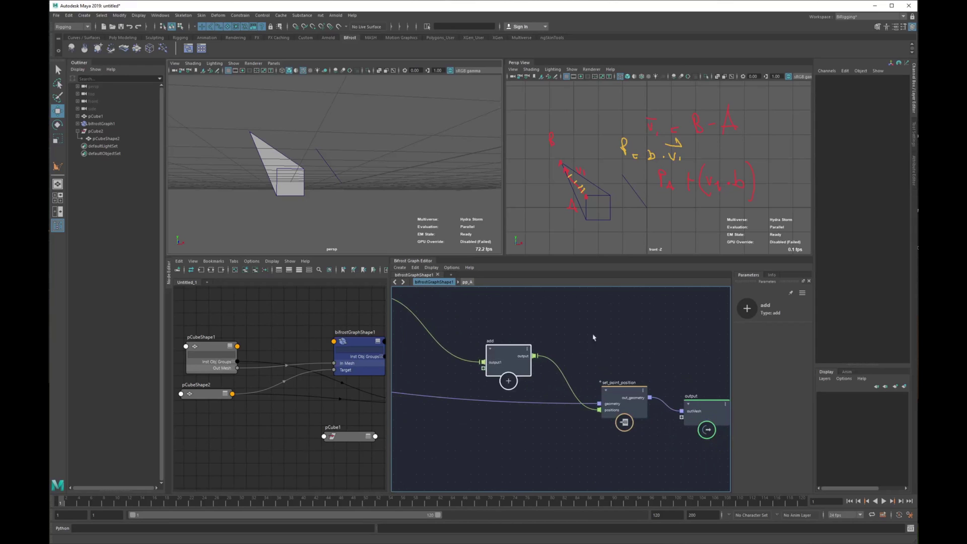
left_click_drag(610, 355, 691, 423)
left_click(545, 340)
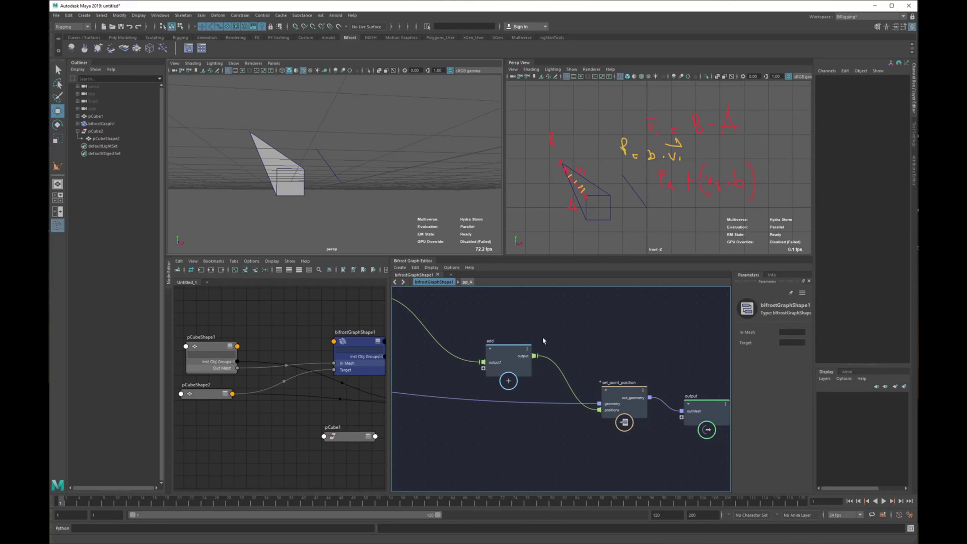
- Connect pp_A's point_position output to a new input on the add node and nudge v1_delta_vtx slightly up
middle_click_drag(471, 339, 578, 358, "alt")
middle_click_drag(418, 388, 513, 409, "alt")
scroll(493, 380, "down", 1)
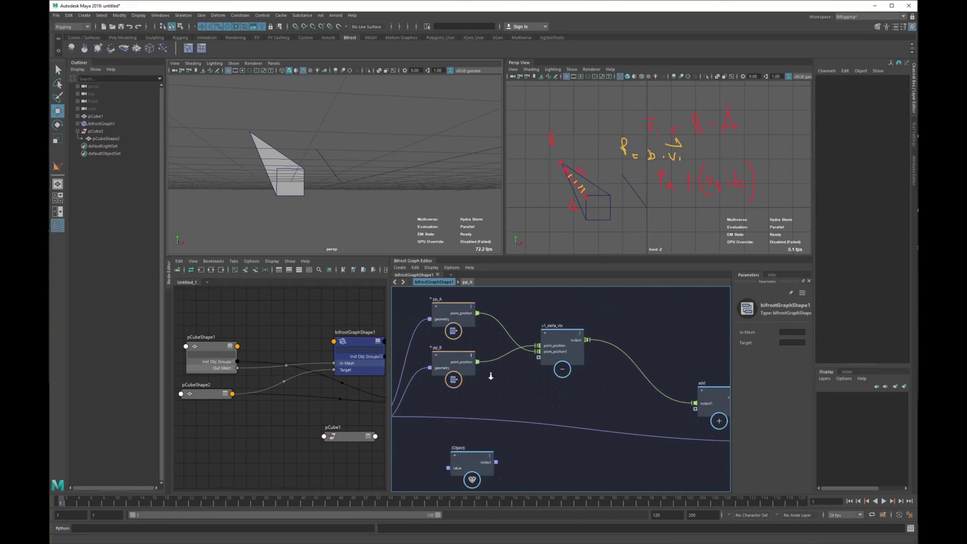
left_click_drag(478, 317, 690, 409)
left_click_drag(571, 342, 576, 335)
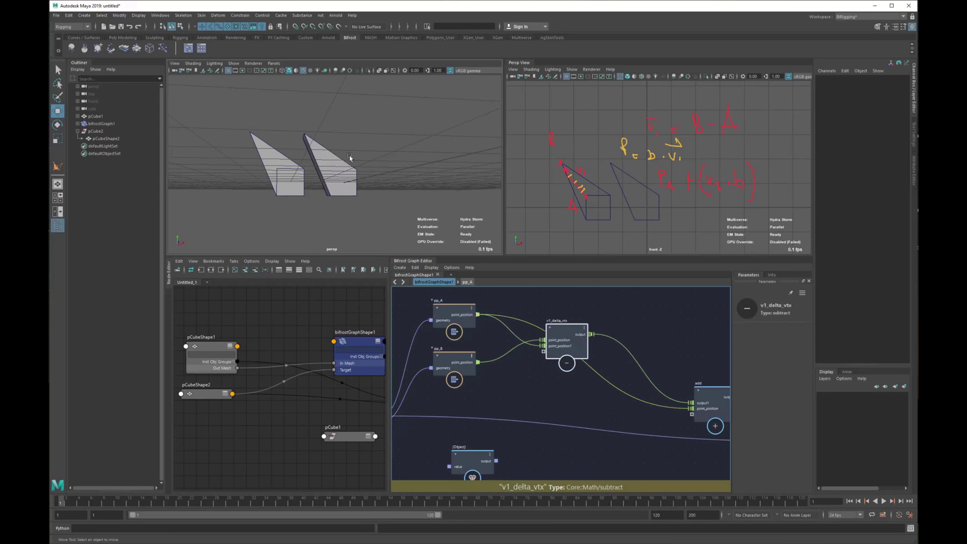
- Try editing vertices of pCube2 to test the combined deformation on the output mesh, and undo the changes
left_click_drag(349, 155, 355, 184, "alt")
left_click(263, 162)
right_click_drag(264, 162, 238, 155)
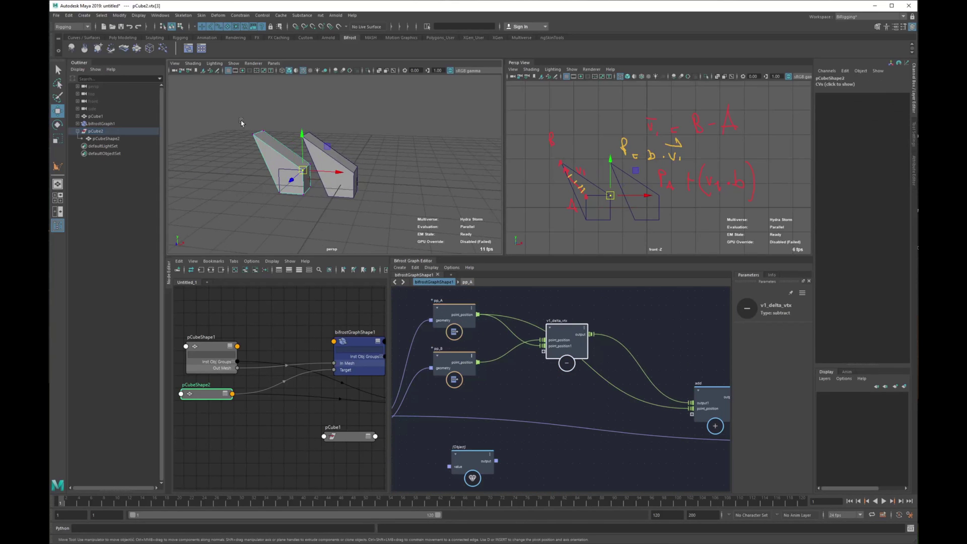
left_click_drag(242, 122, 252, 151)
key("ctrl+z")
right_click_drag(264, 160, 303, 123)
left_click_drag(274, 171, 305, 160, "alt")
key("ctrl+z")
key("ctrl+z")
key("ctrl+z")
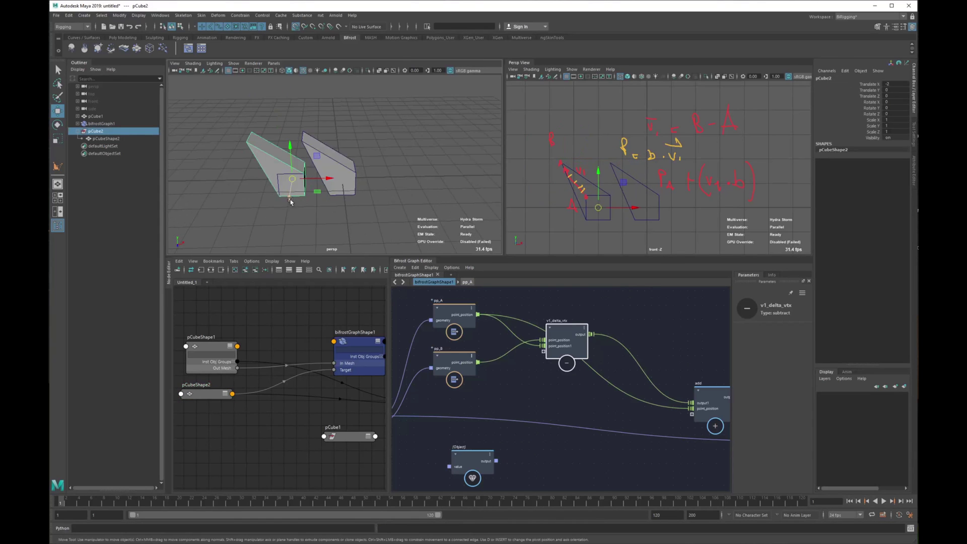
- Try moving pCube2 away from the output mesh along X with grid snapping, undo the move, and clear the selection
key("x")
left_click_drag(328, 178, 229, 176)
left_click_drag(347, 200, 333, 189, "alt")
key("ctrl+z")
left_click(397, 134)
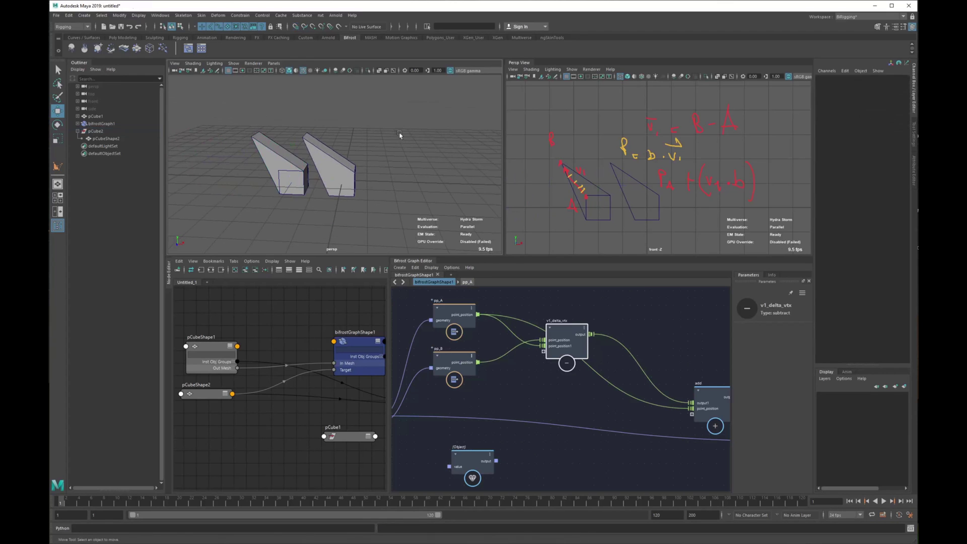
- Reposition v1_delta_vtx to leave room between it and the add node
middle_click_drag(675, 419, 538, 407, "alt")
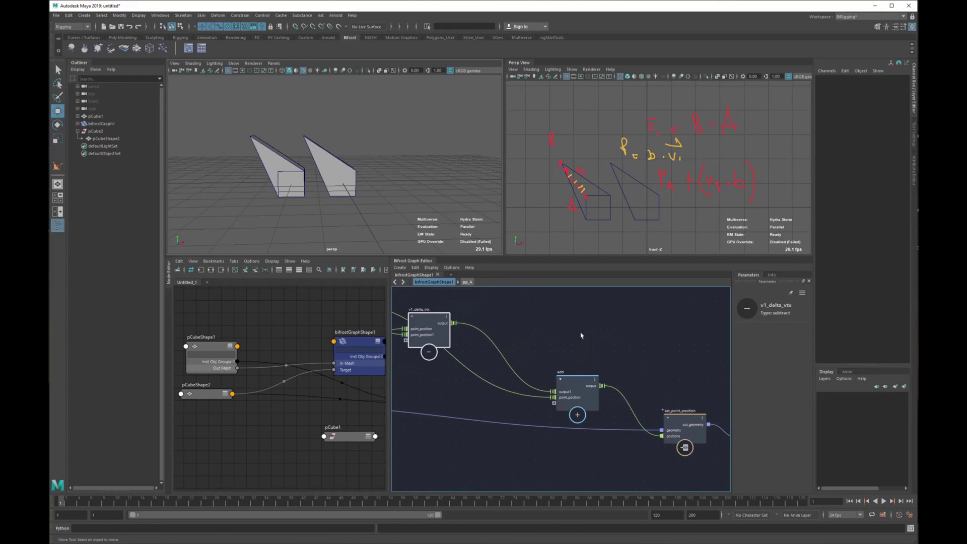
left_click_drag(581, 333, 701, 435)
middle_click_drag(532, 349, 625, 363, "alt")
left_click_drag(530, 338, 623, 341)
middle_click_drag(527, 335, 439, 341, "alt")
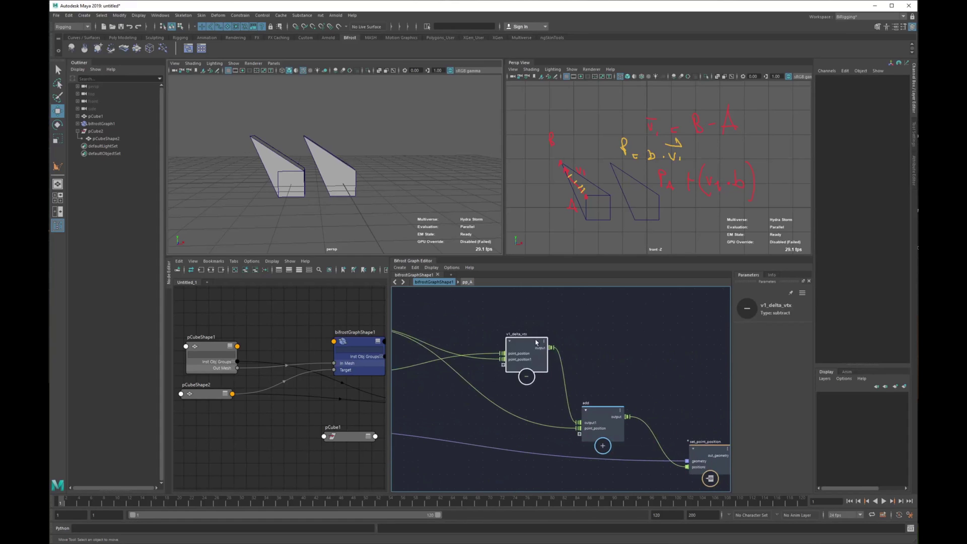
left_click_drag(537, 342, 456, 338)
- Insert a multiply node into the connection between v1_delta_vtx and add, and shift it down and to the left
middle_click_drag(639, 293, 663, 287)
left_click(587, 338)
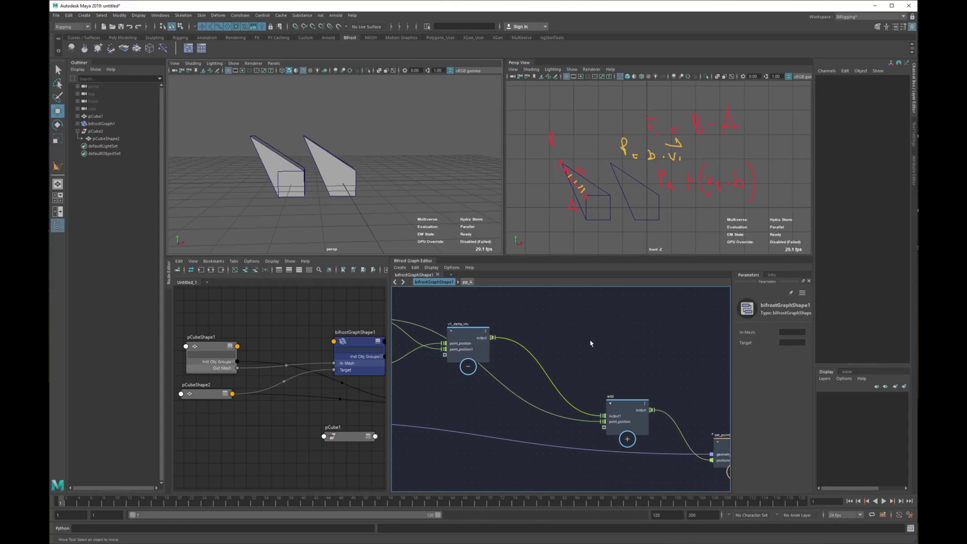
key("Tab")
type("mult")
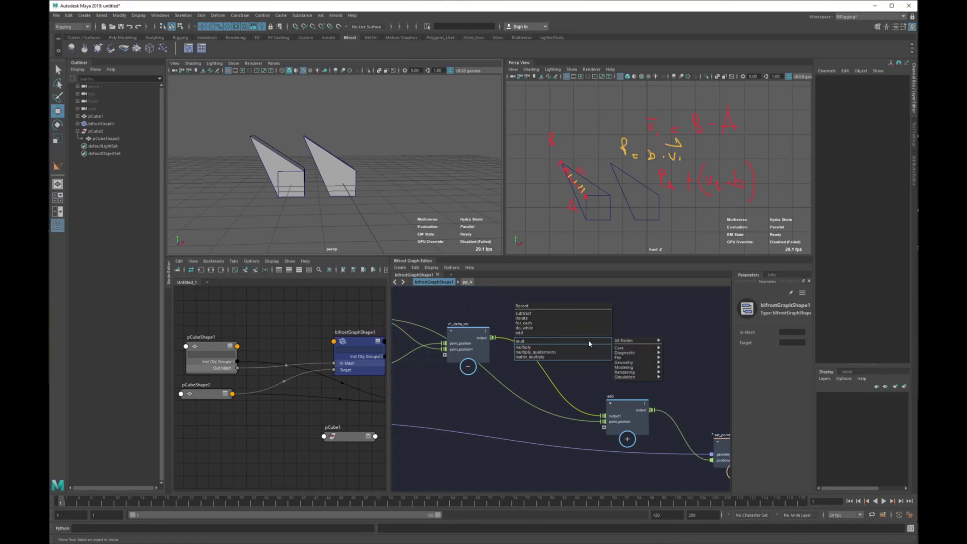
key("Down")
key("Return")
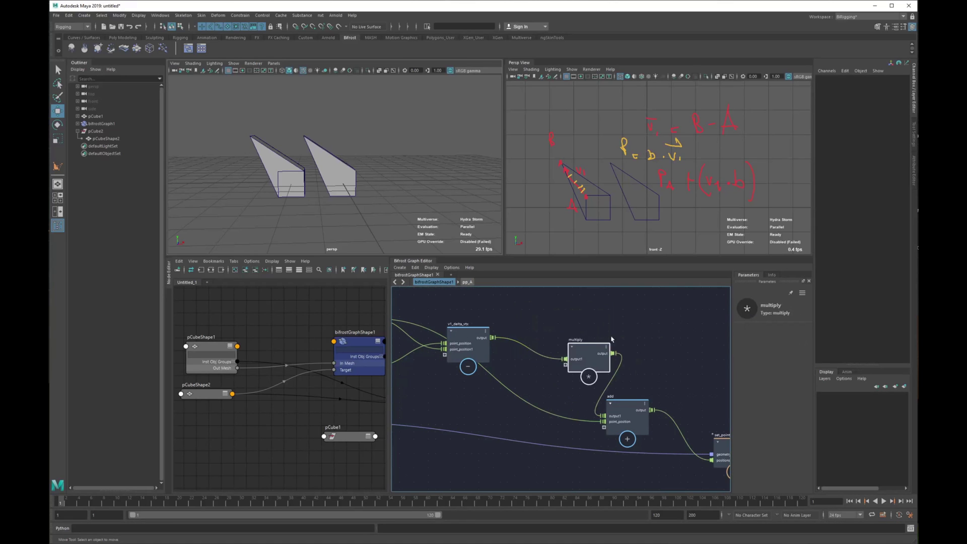
left_click_drag(559, 382, 543, 395)
- Move the Object value node slightly lower and set its value type to 32-bit floating point
middle_click_drag(418, 434, 574, 378)
left_click_drag(524, 408, 543, 436)
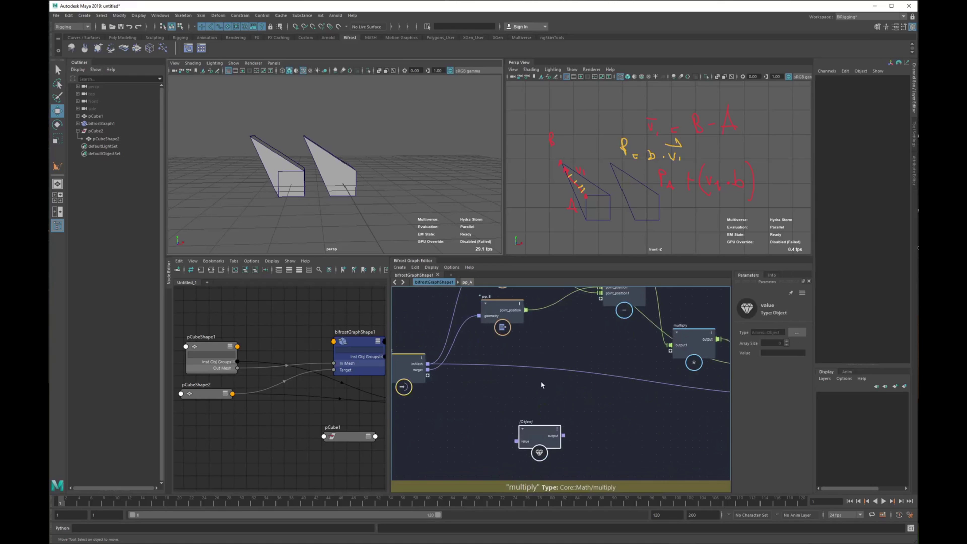
left_click(541, 388)
key("Tab")
key("Escape")
left_click(539, 432)
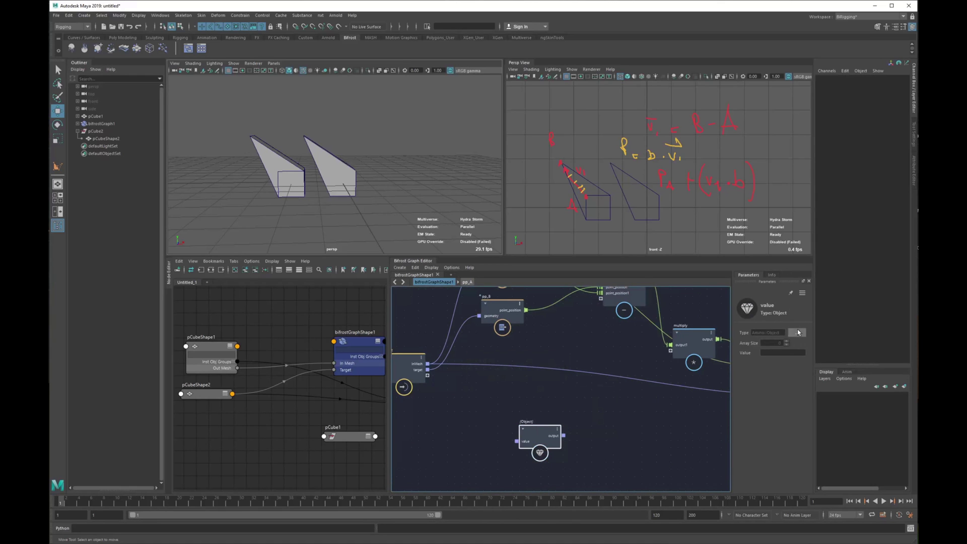
left_click(796, 333)
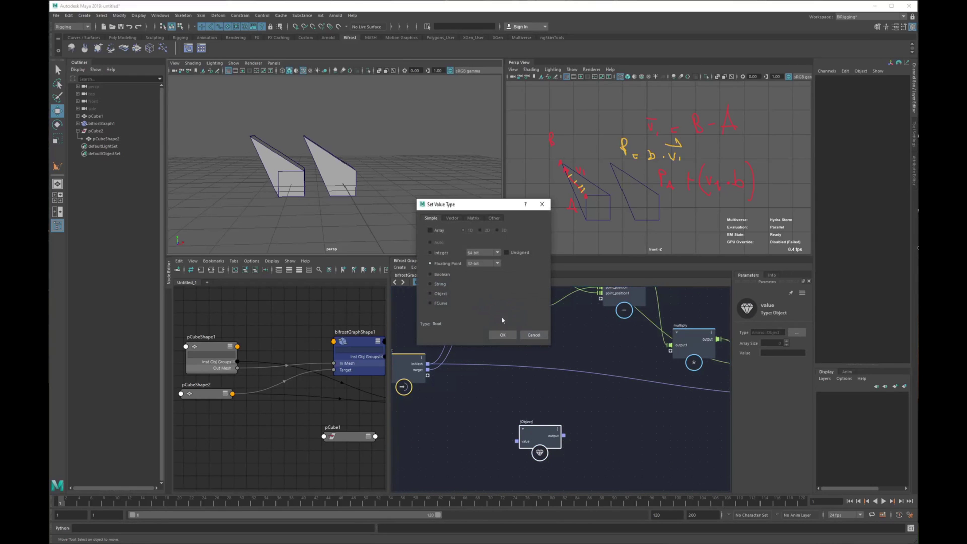
left_click(502, 335)
- Expose the value node's value input as a new port on the input node and rename that port blend
left_click_drag(516, 442, 429, 377)
scroll(453, 383, "up", 4)
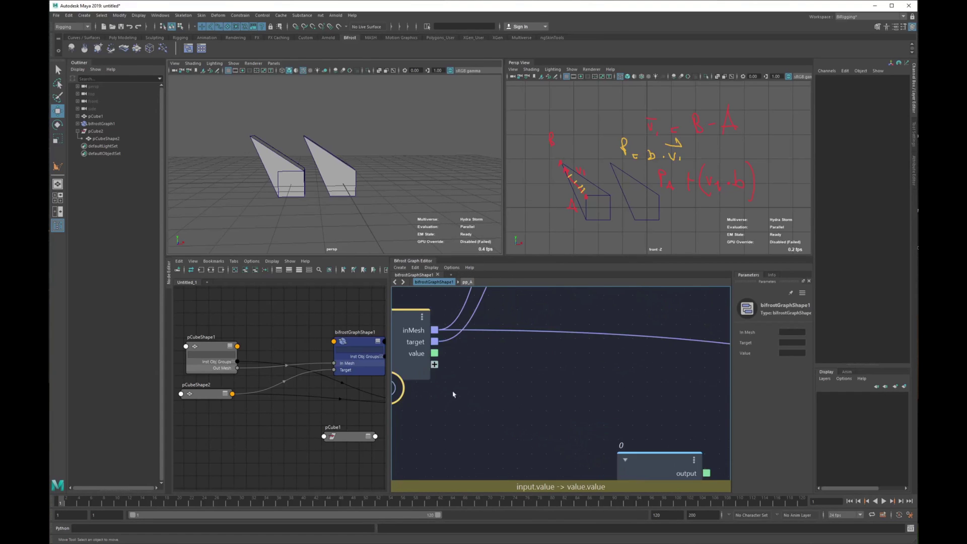
right_click(468, 372)
left_click(499, 381)
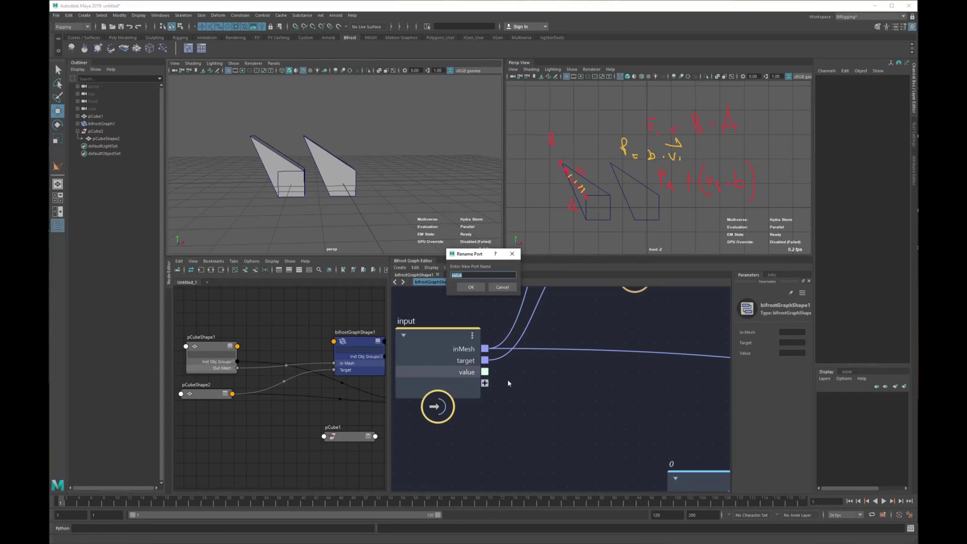
type("blend")
key("Return")
scroll(516, 393, "down", 3)
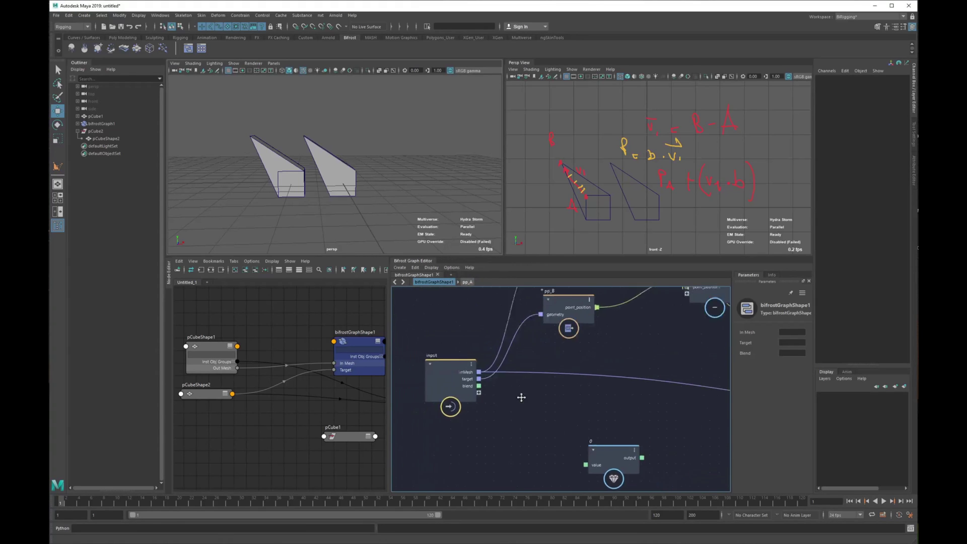
scroll(570, 425, "down", 1)
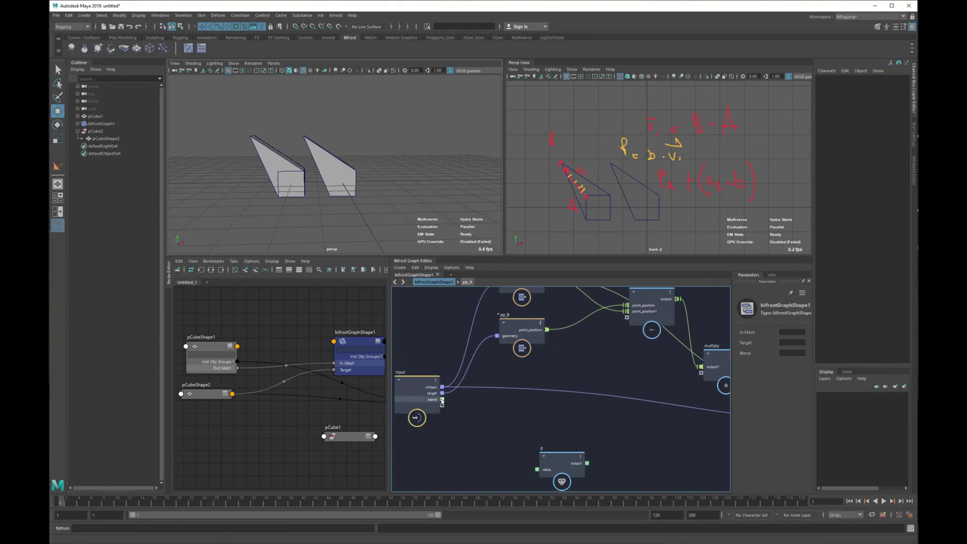
- Connect the input node's blend port to the multiply node and add a watchpoint on that connection
left_click_drag(442, 399, 709, 373)
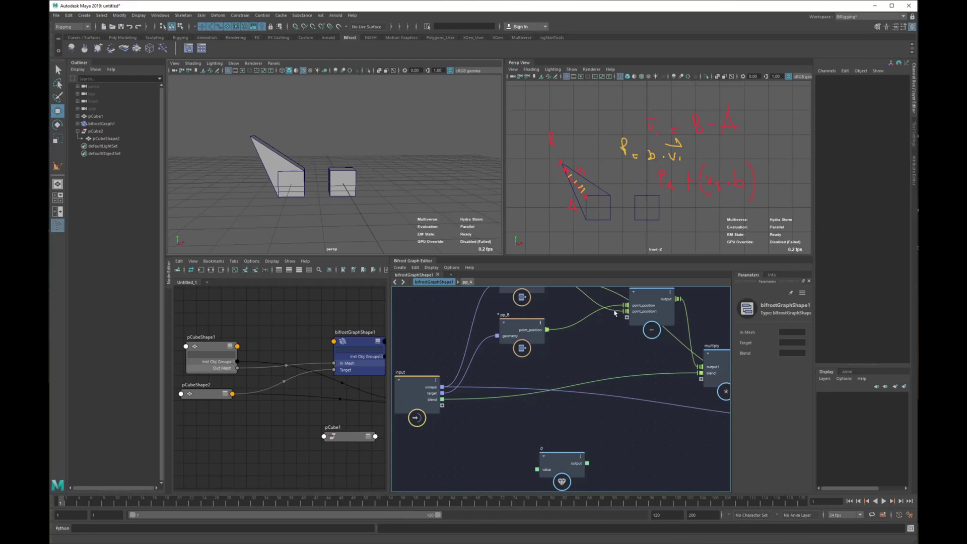
left_click(356, 347)
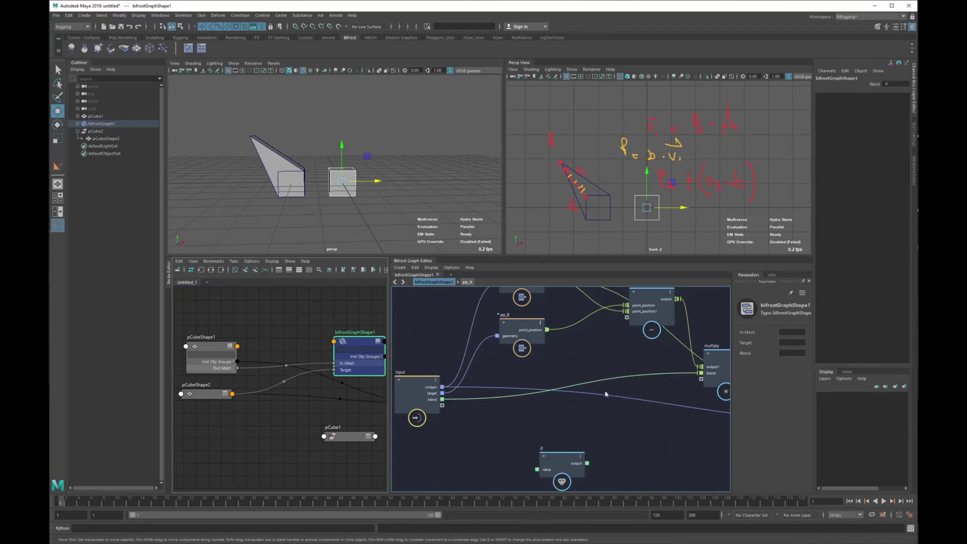
scroll(635, 415, "up", 1)
scroll(618, 395, "up", 1)
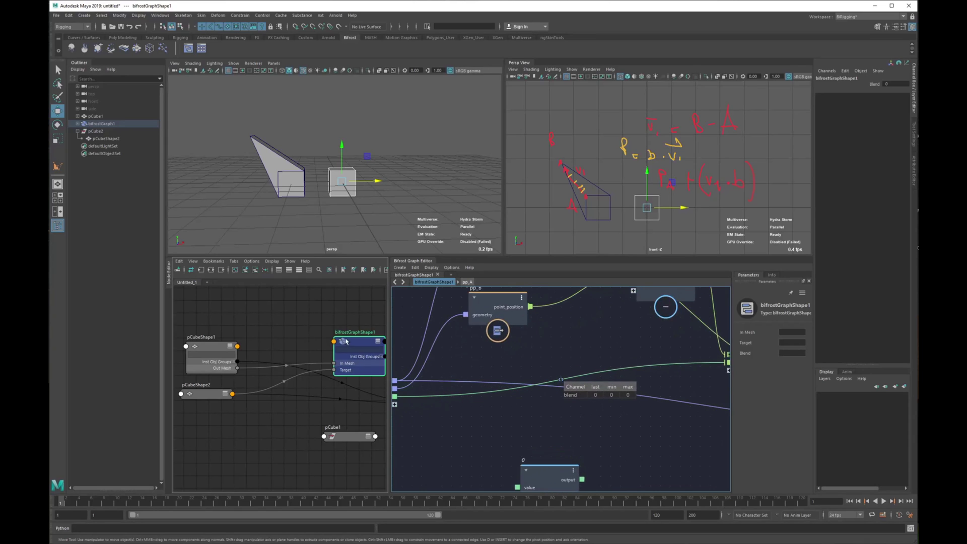
- Scrub the Blend attribute of bifrostGraphShape1 through a range of values to test the deformation, leaving it at 0.96
left_click_drag(366, 344, 360, 338)
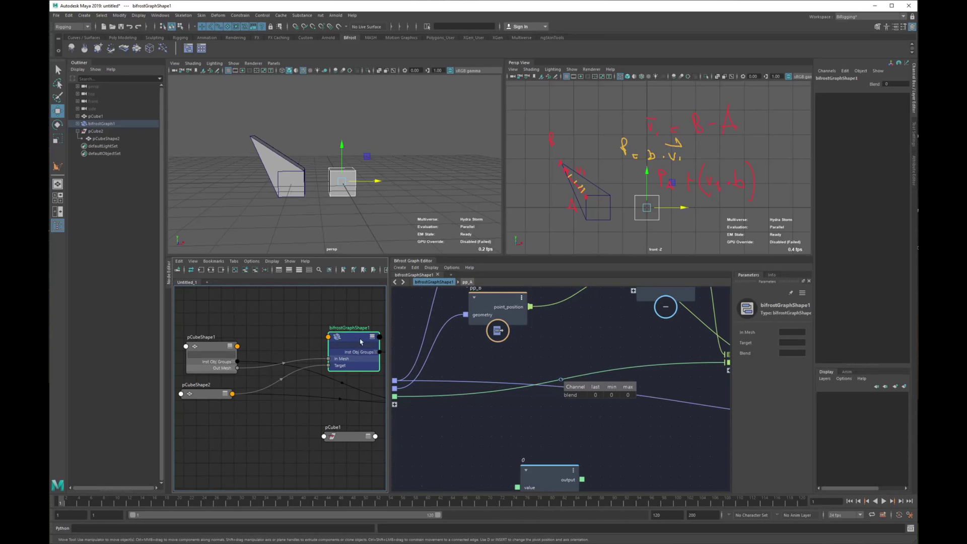
left_click(877, 85)
middle_click_drag(611, 179, 595, 342)
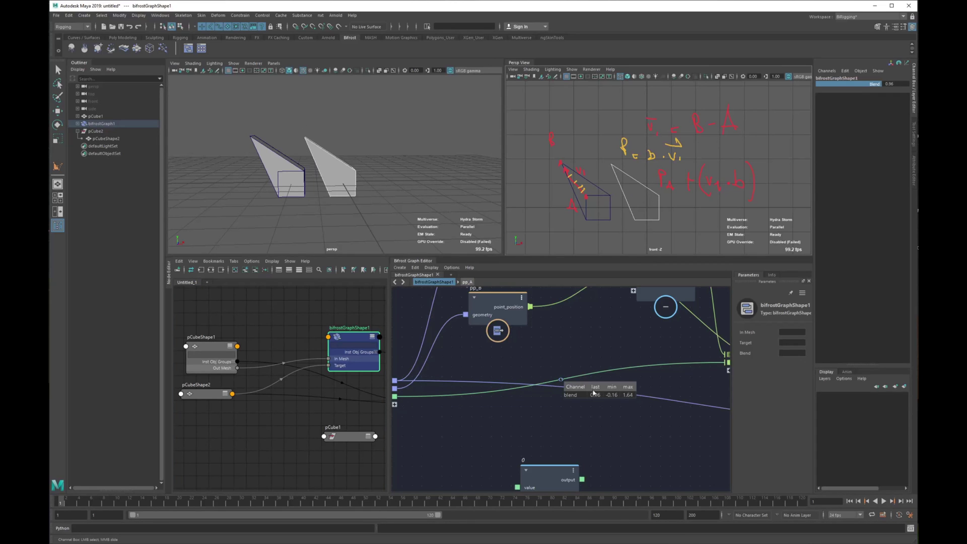
mouse_move(684, 178)
middle_mouse_down()
mouse_move(663, 180)
mouse_move(678, 180)
middle_mouse_up()
key("ctrl+z")
- Examine the complete node network from the input through delta, multiply and add to set_point_position and output
middle_click_drag(575, 334, 523, 375, "alt")
scroll(524, 375, "down", 3)
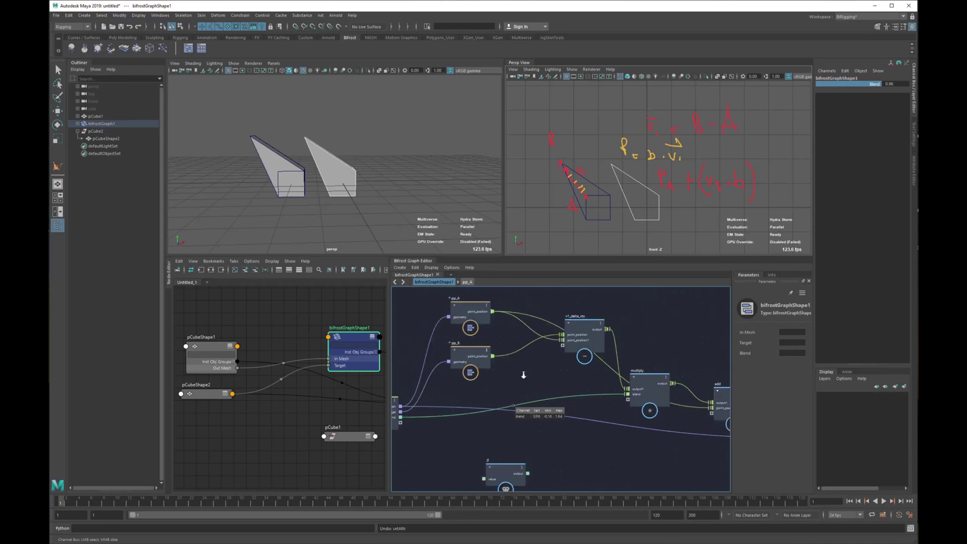
middle_click_drag(681, 395, 624, 399, "alt")
middle_click_drag(495, 444, 544, 417, "alt")
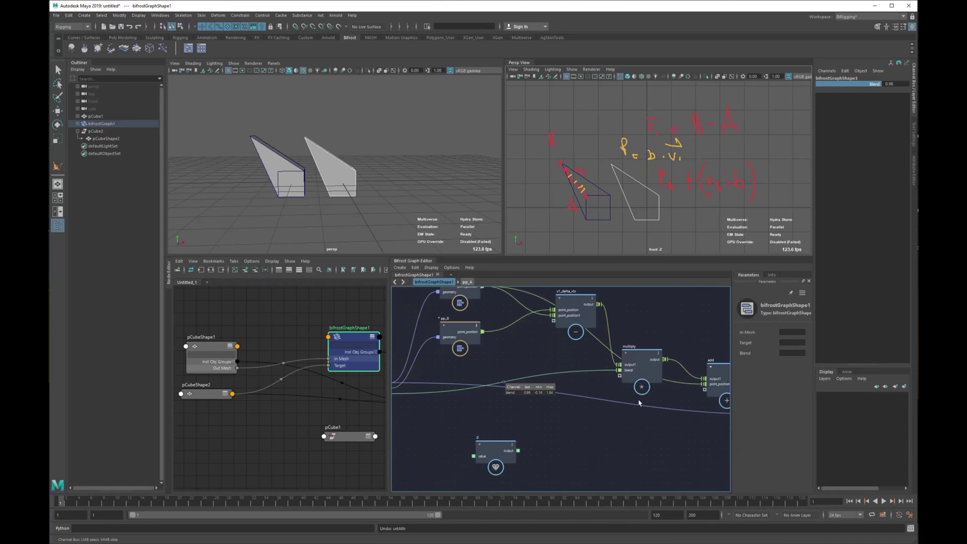
scroll(638, 403, "down", 5)
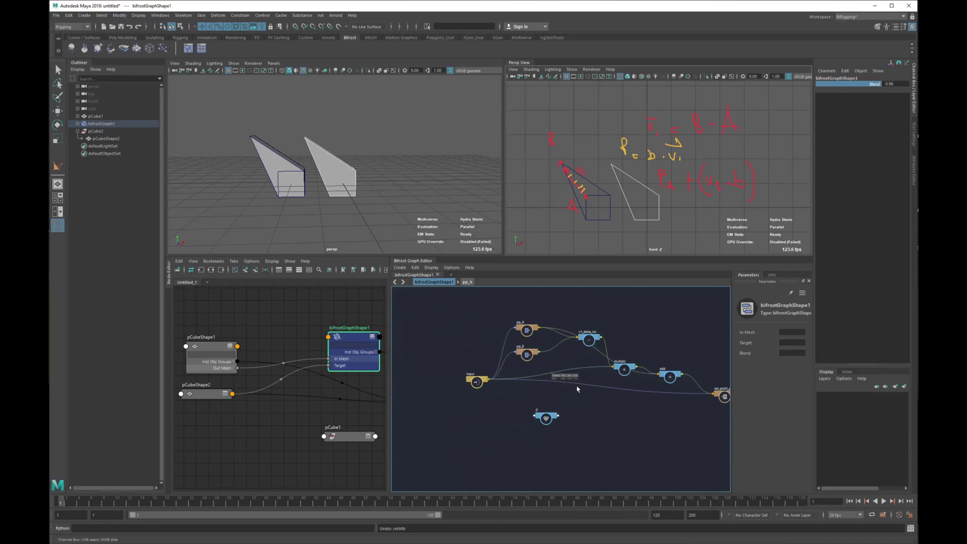
middle_click_drag(625, 421, 584, 428, "alt")
scroll(594, 407, "up", 3)
scroll(584, 413, "down", 2)
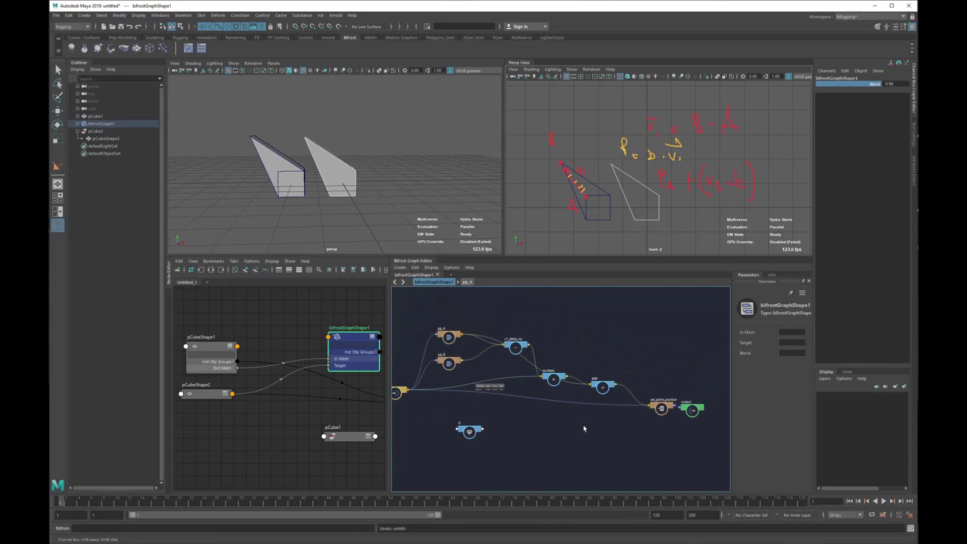